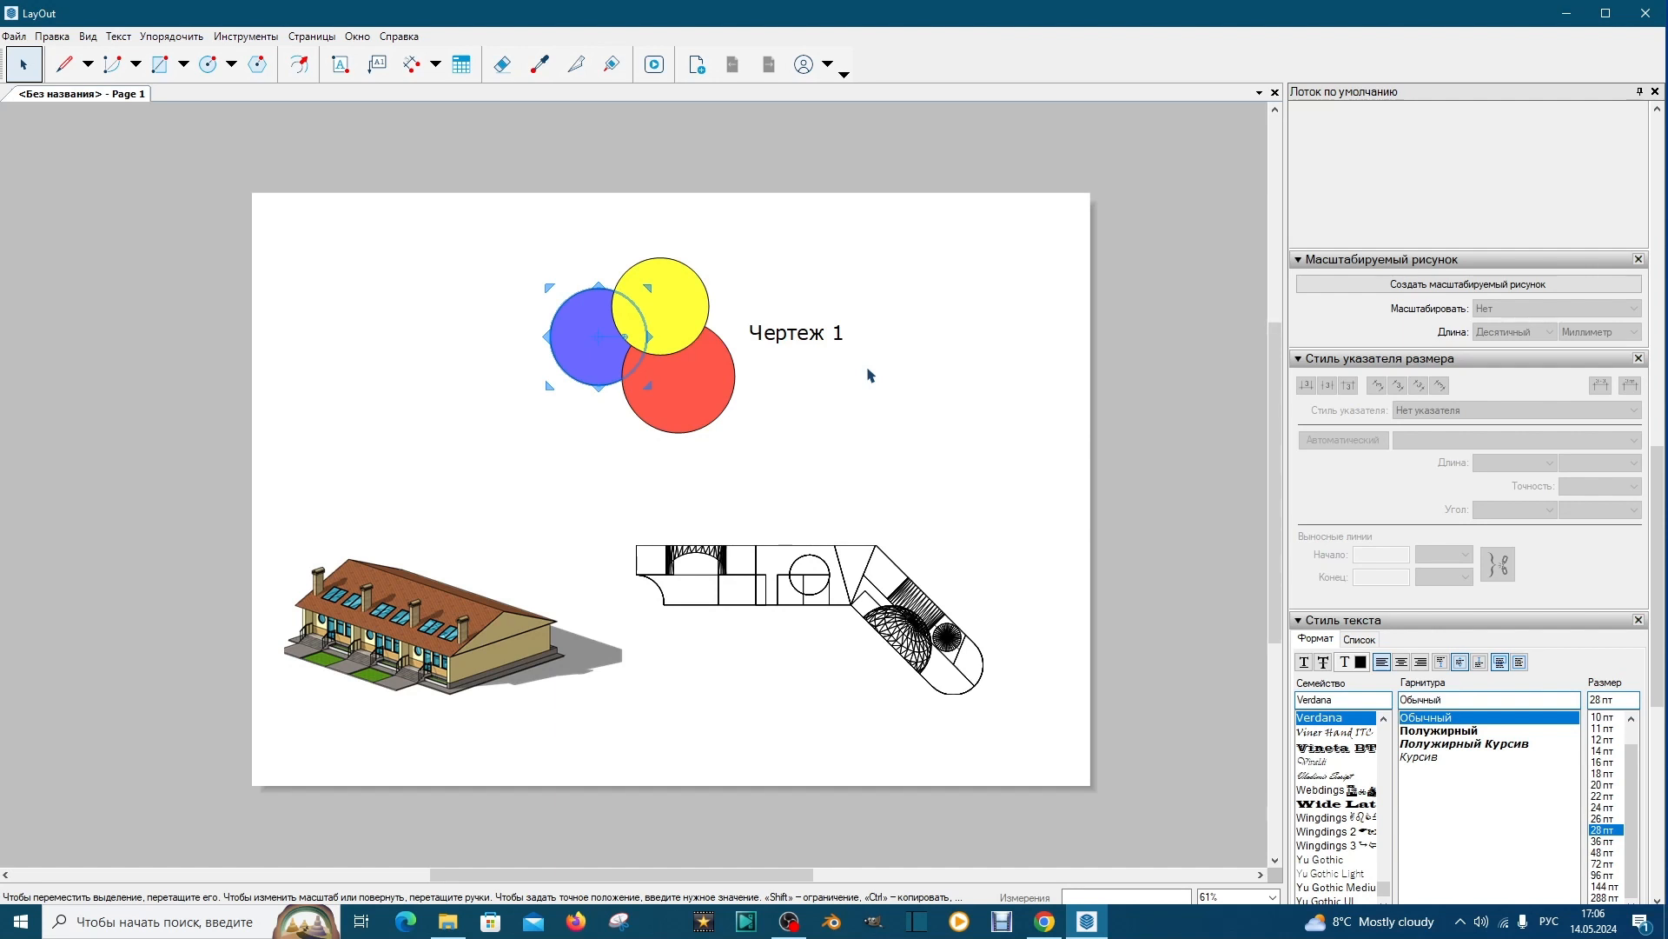
Create a scaled drawing from the three circles and the "Чертеж 1" label at full size (1:1)
click(410, 432)
click(680, 305)
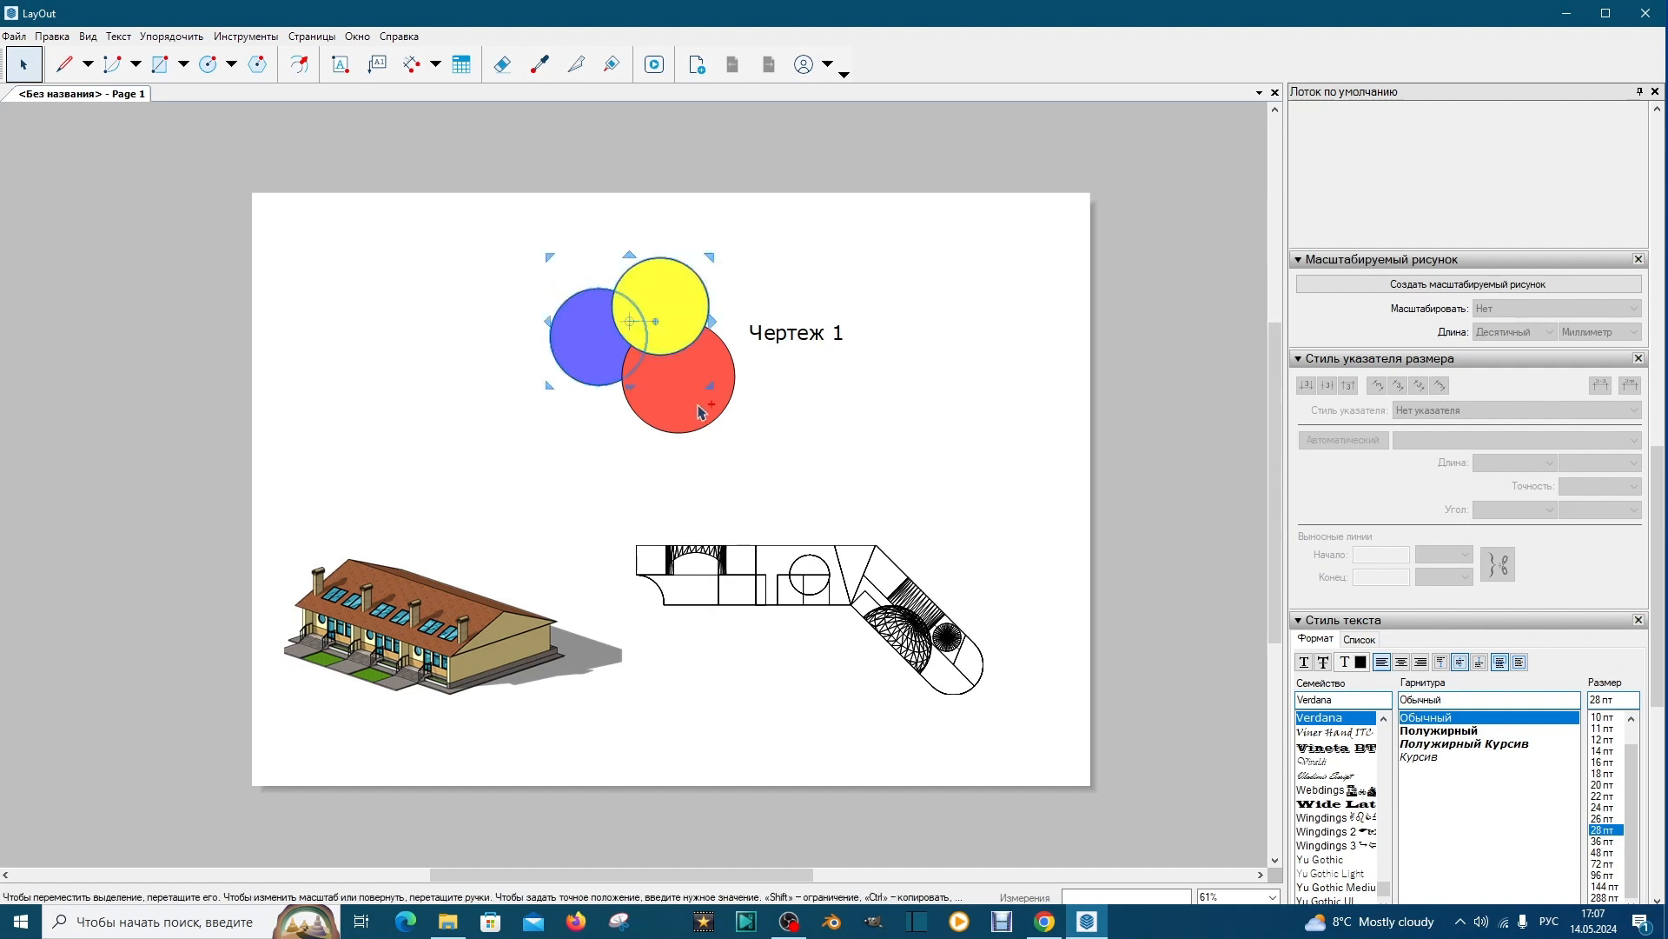
shift+click(778, 331)
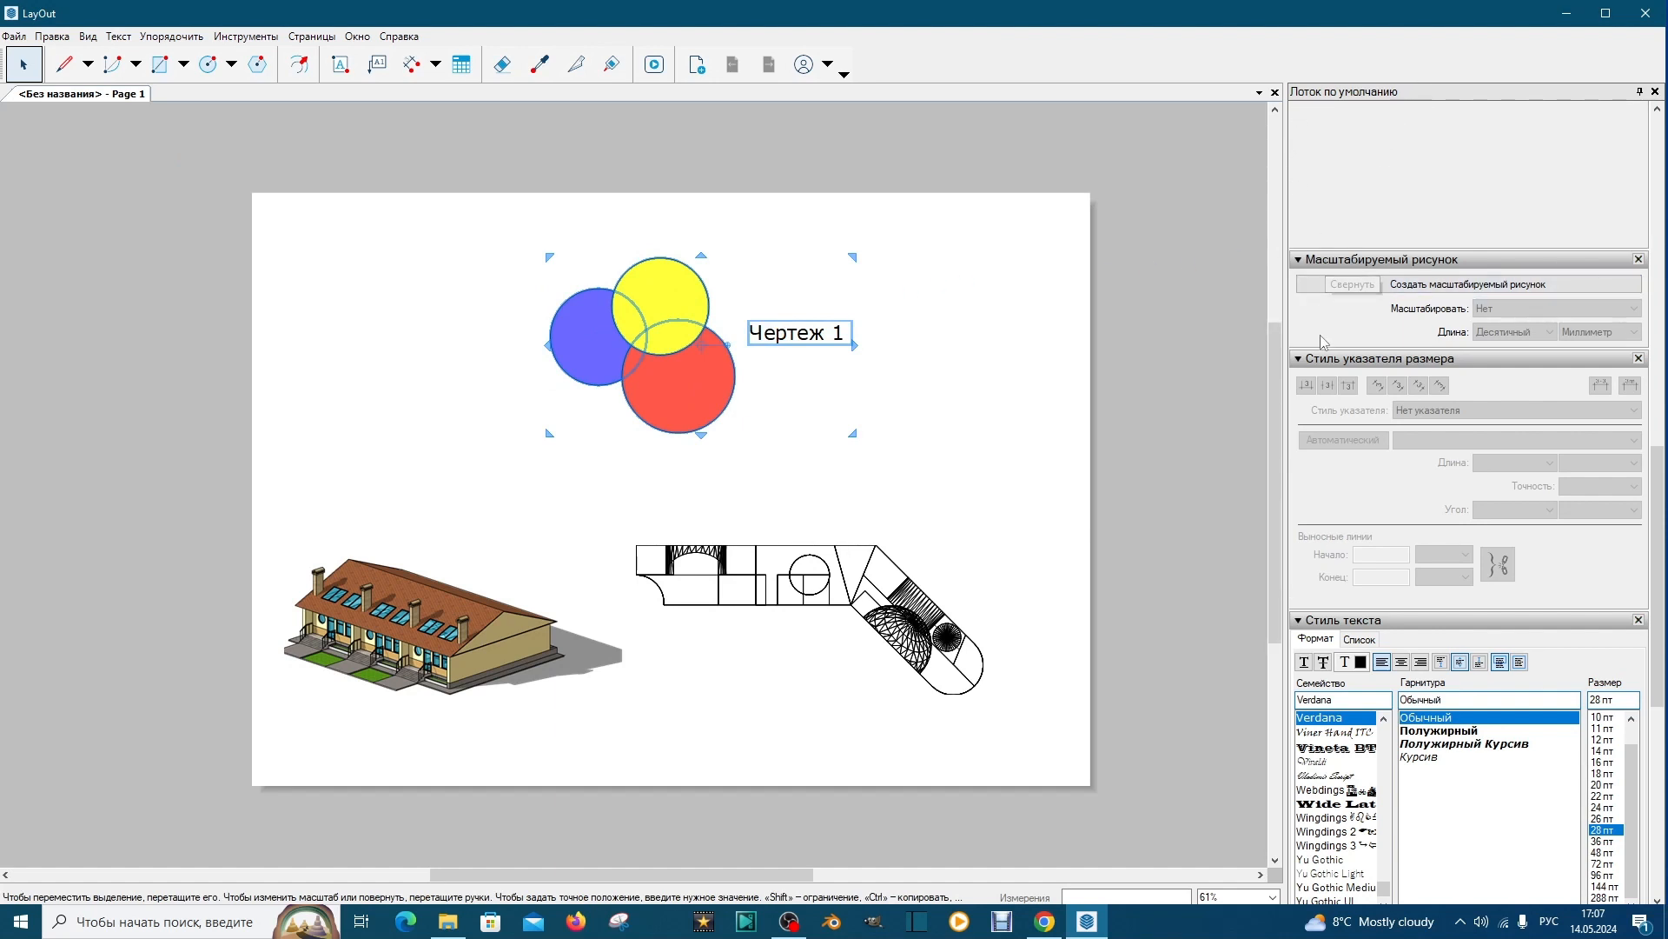
click(1421, 287)
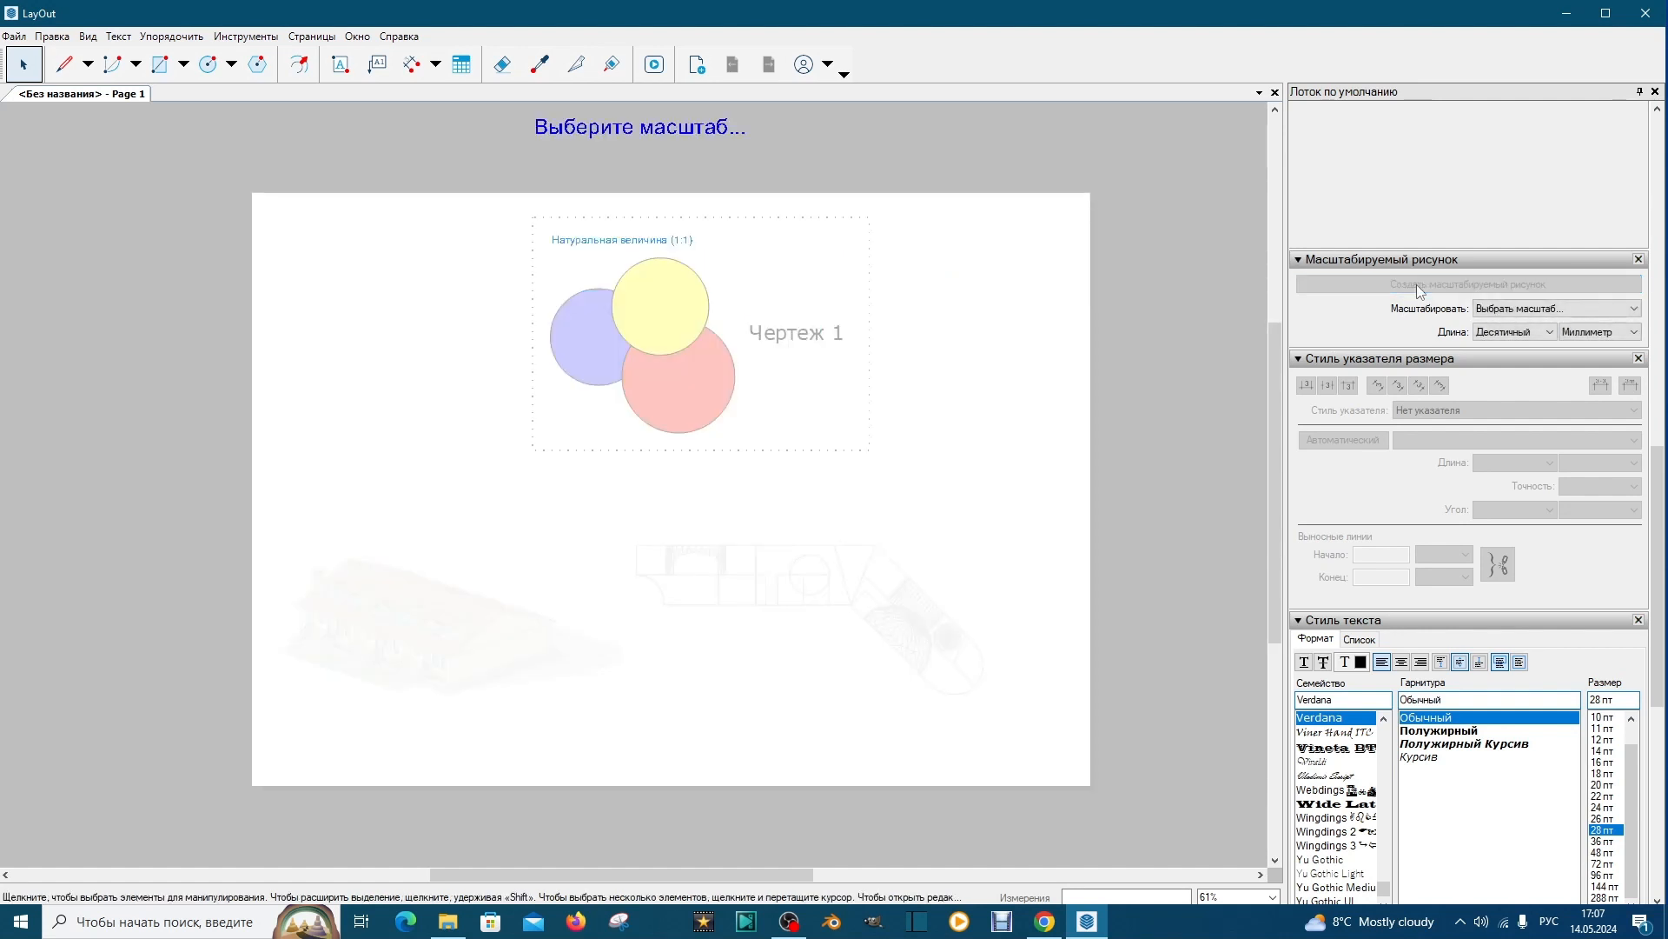
click(1634, 309)
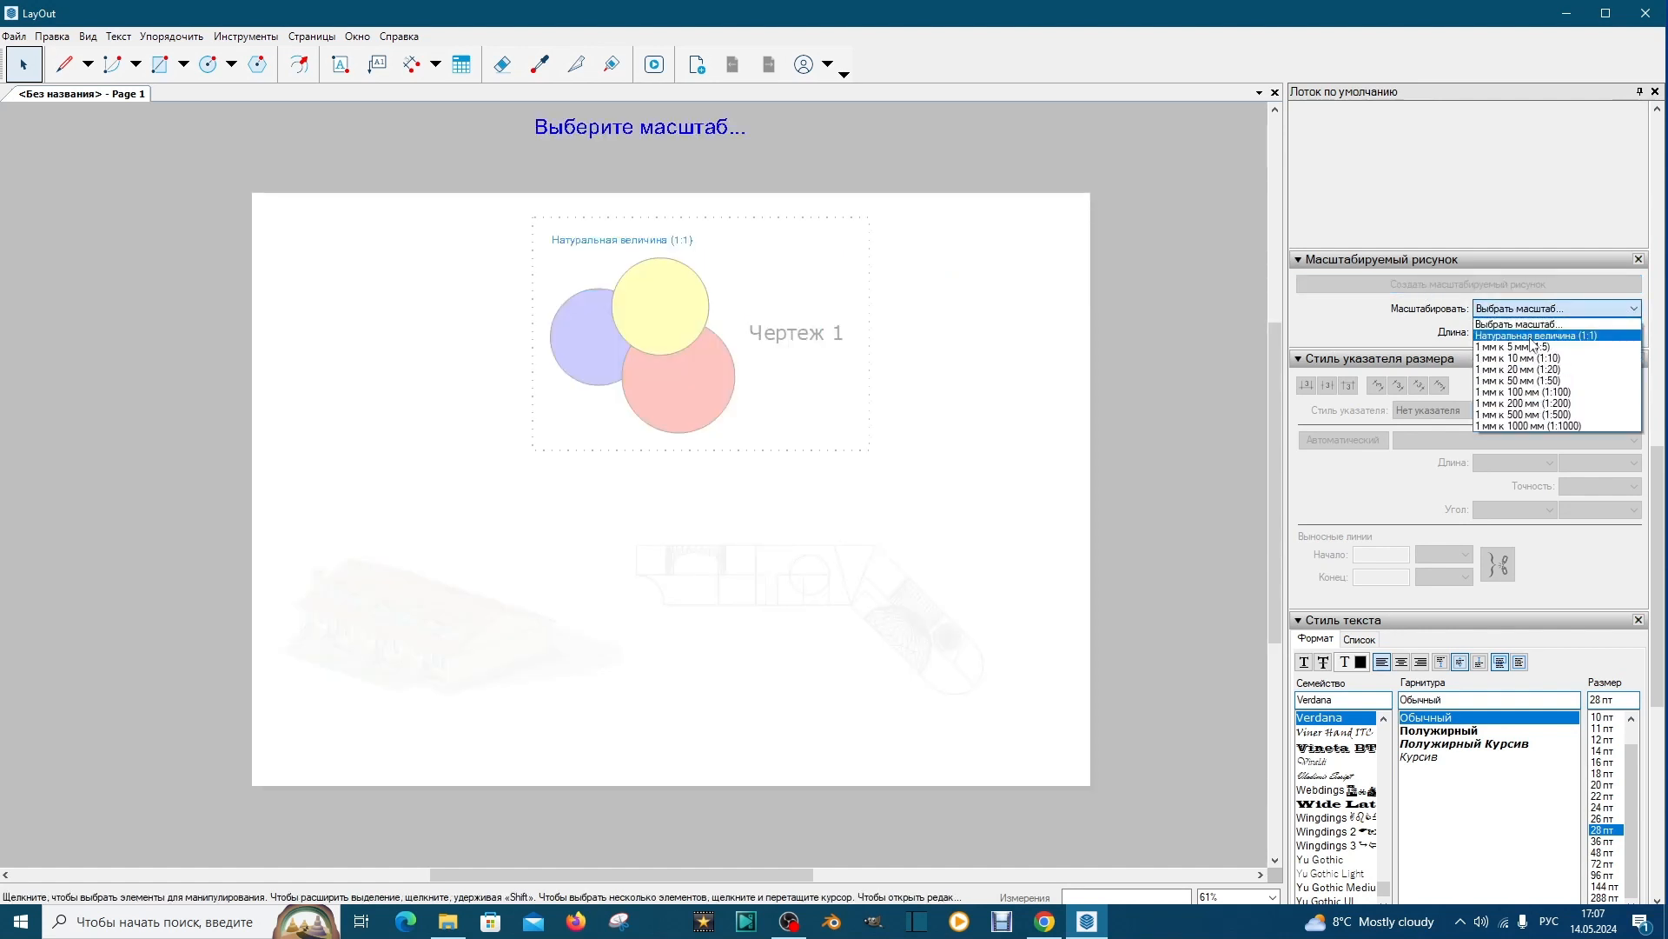
click(1520, 336)
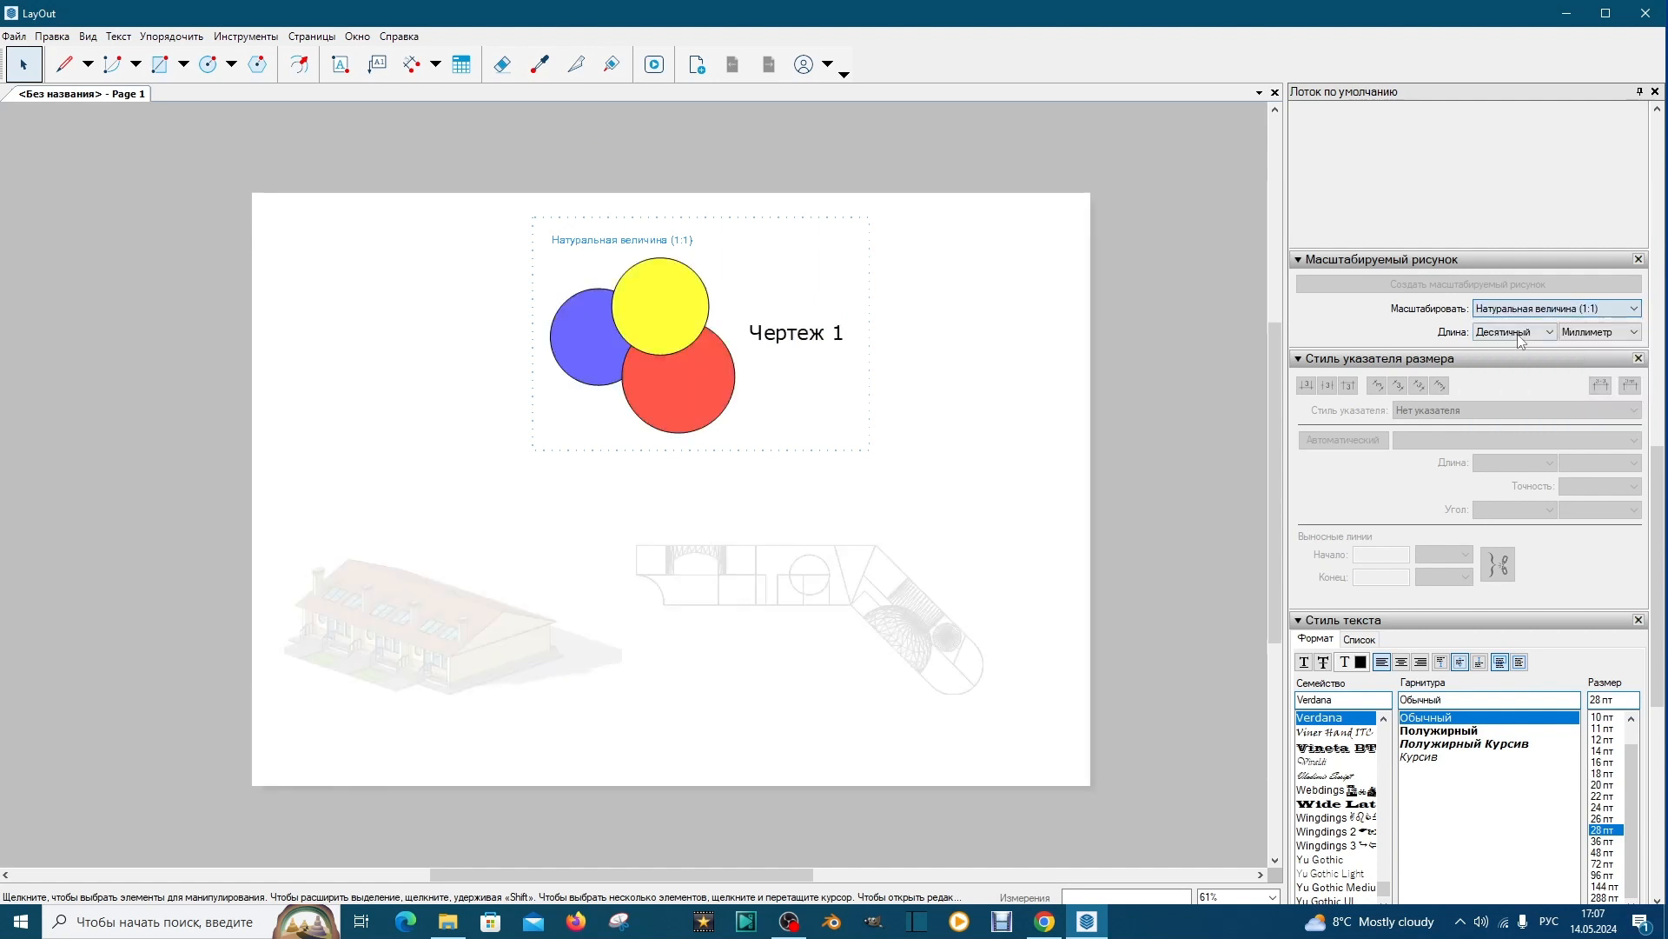
click(424, 343)
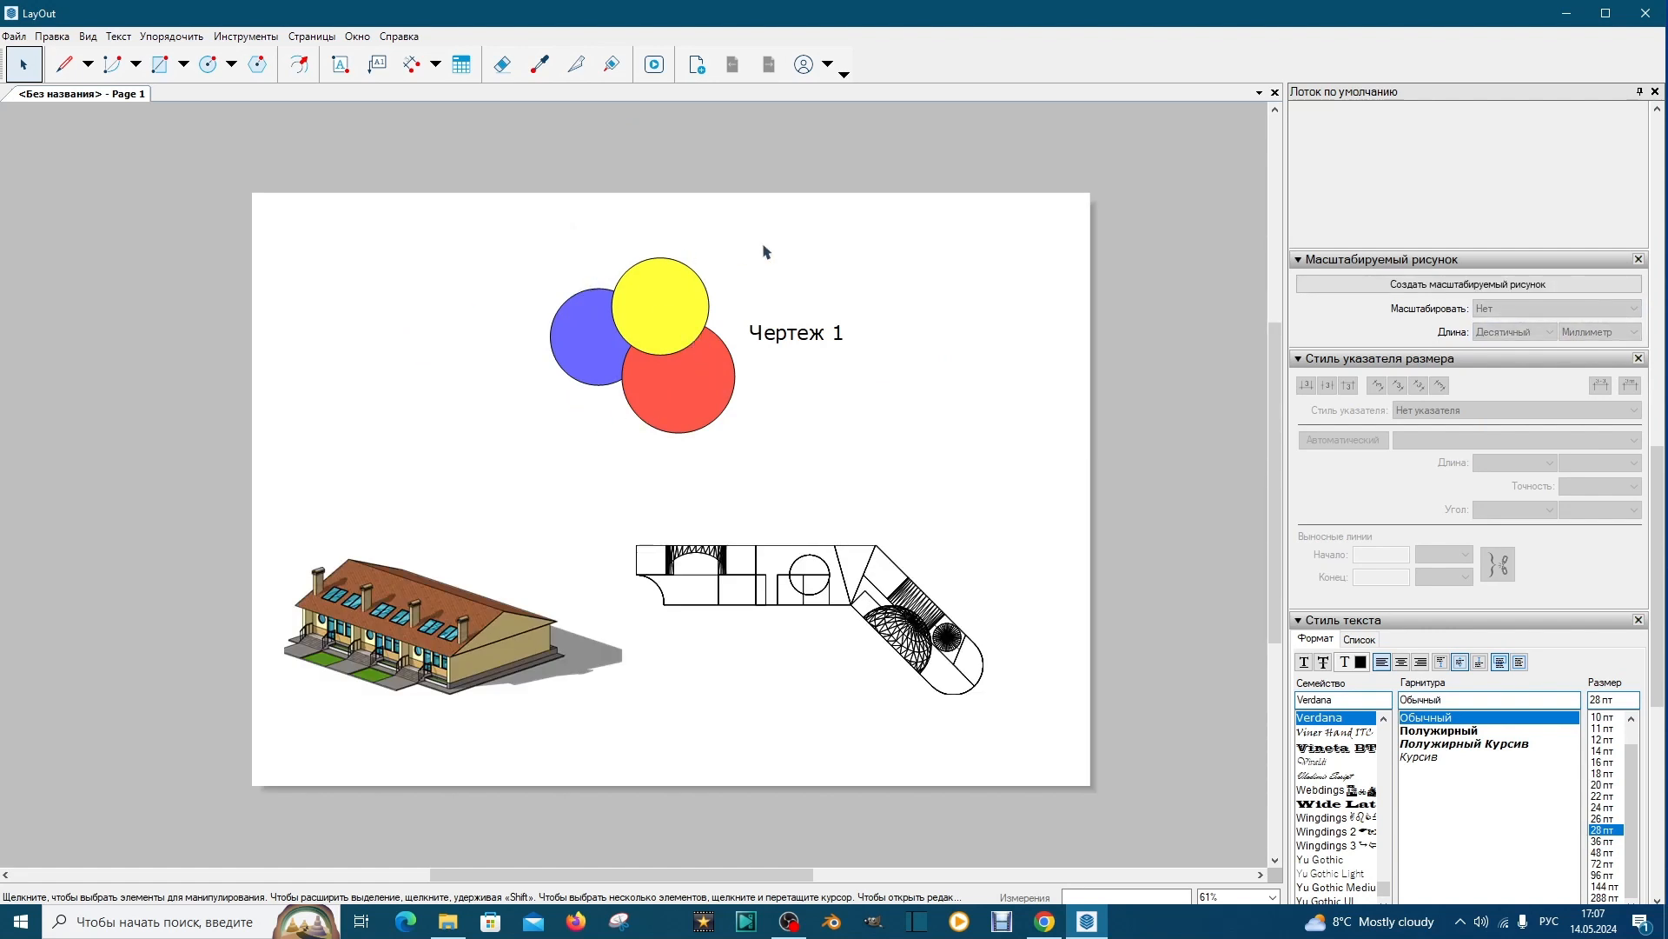
Set the scale of the circles-and-label drawing to 1 mm to 5 mm (1:5)
click(598, 368)
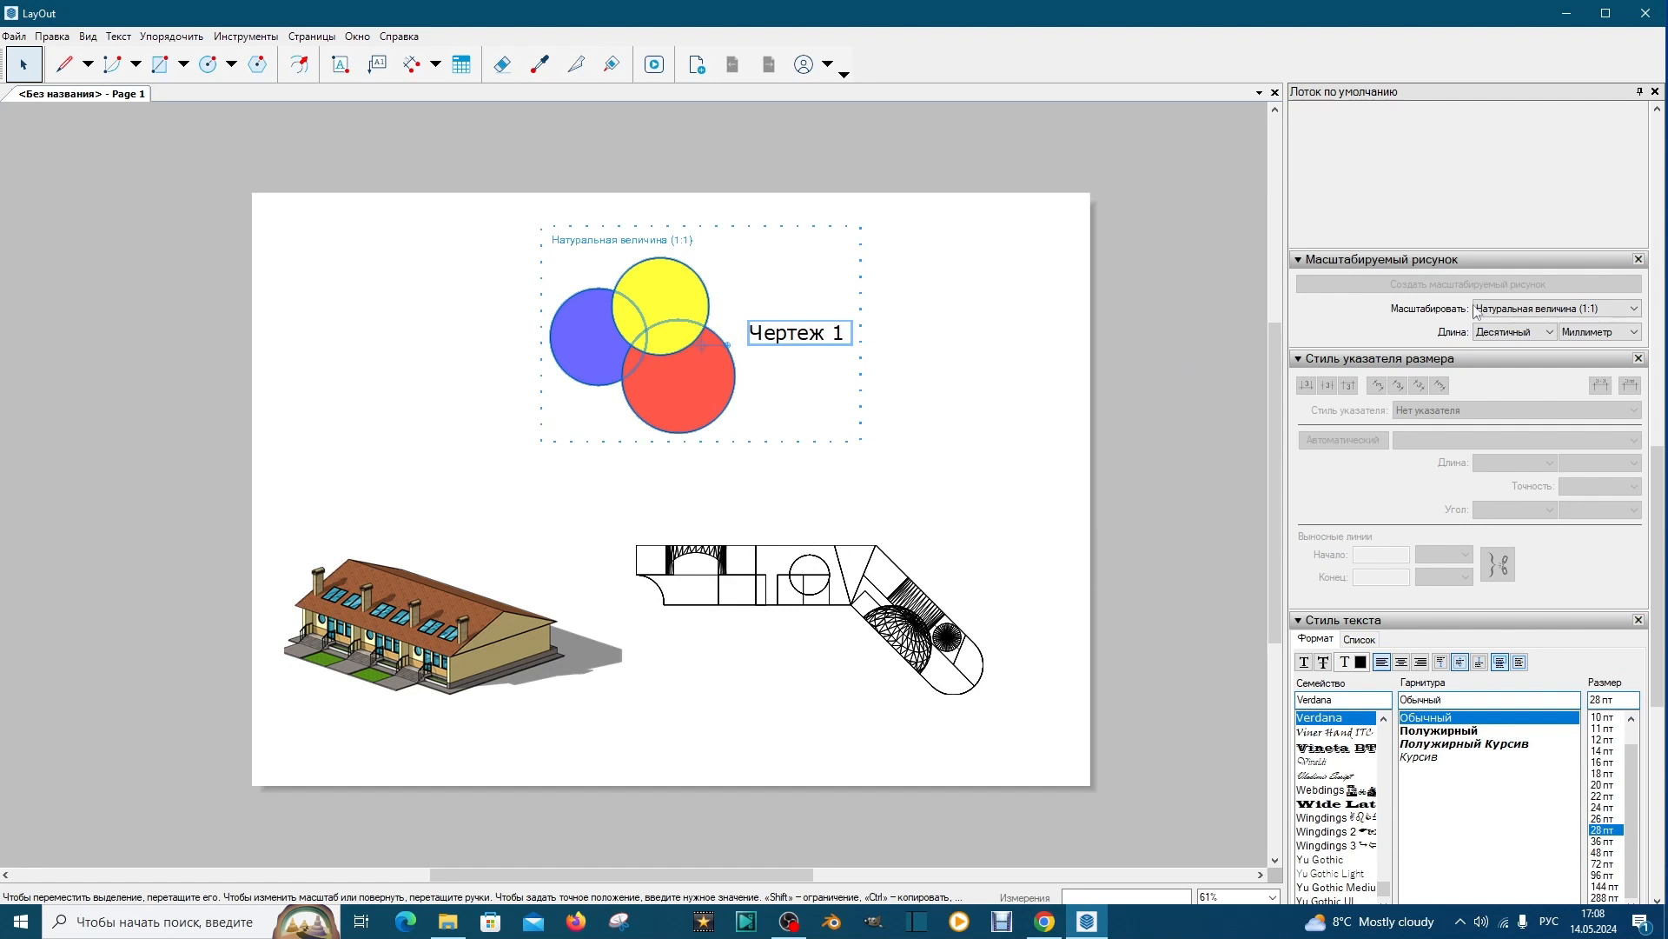
click(1634, 309)
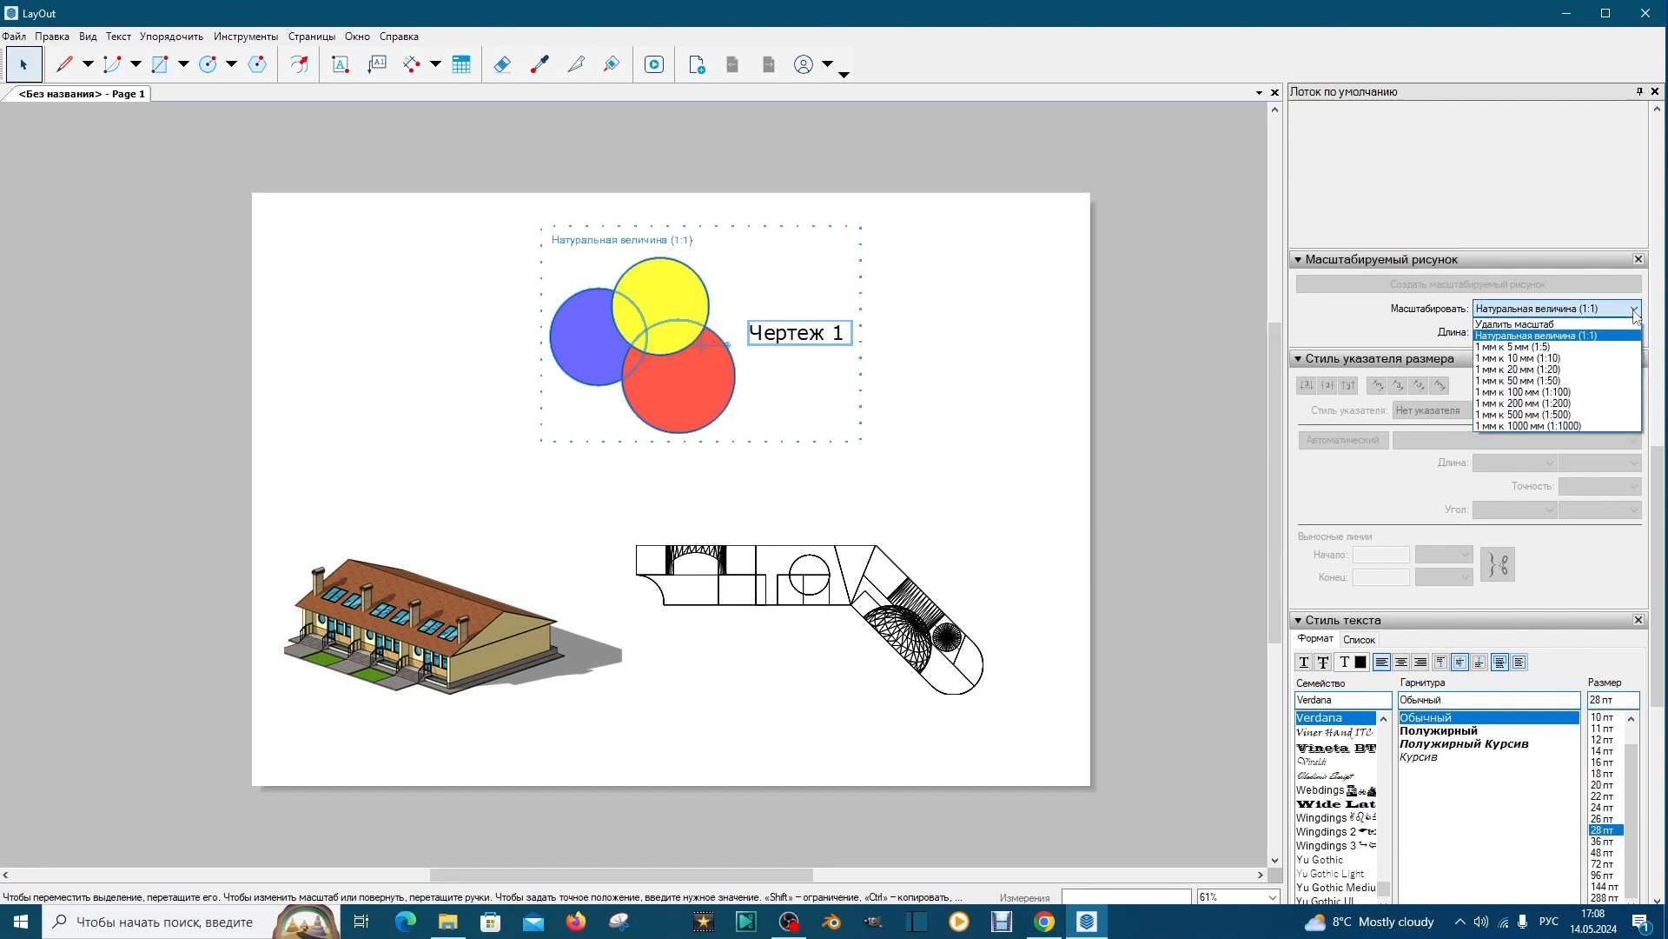
click(1519, 347)
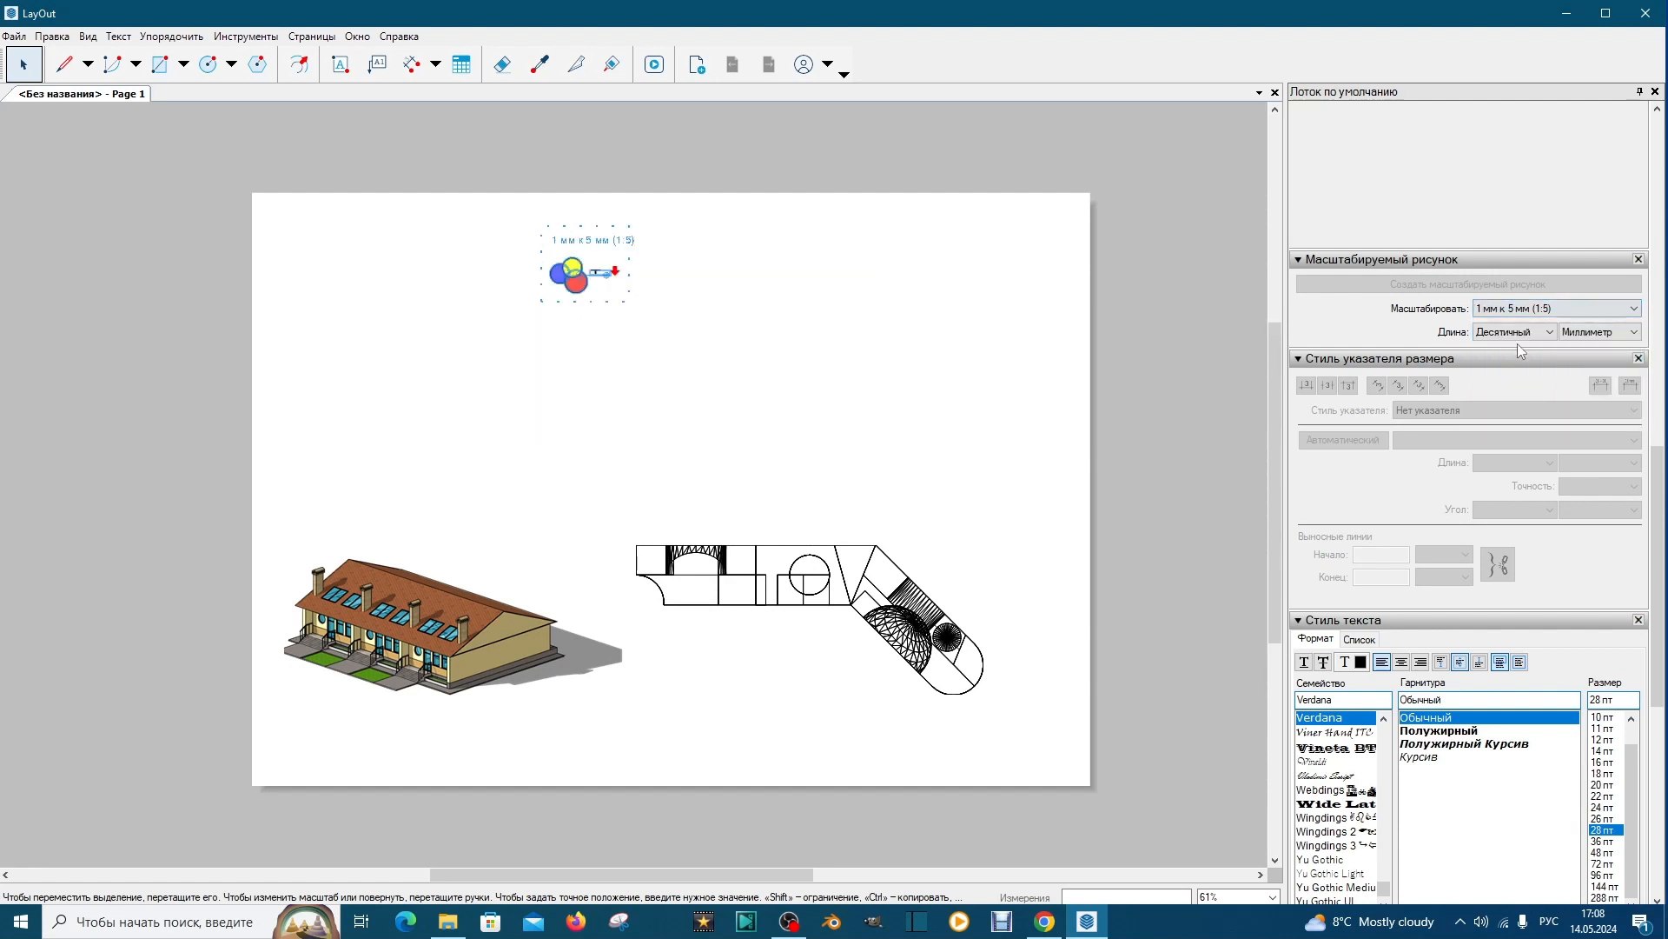
click(495, 262)
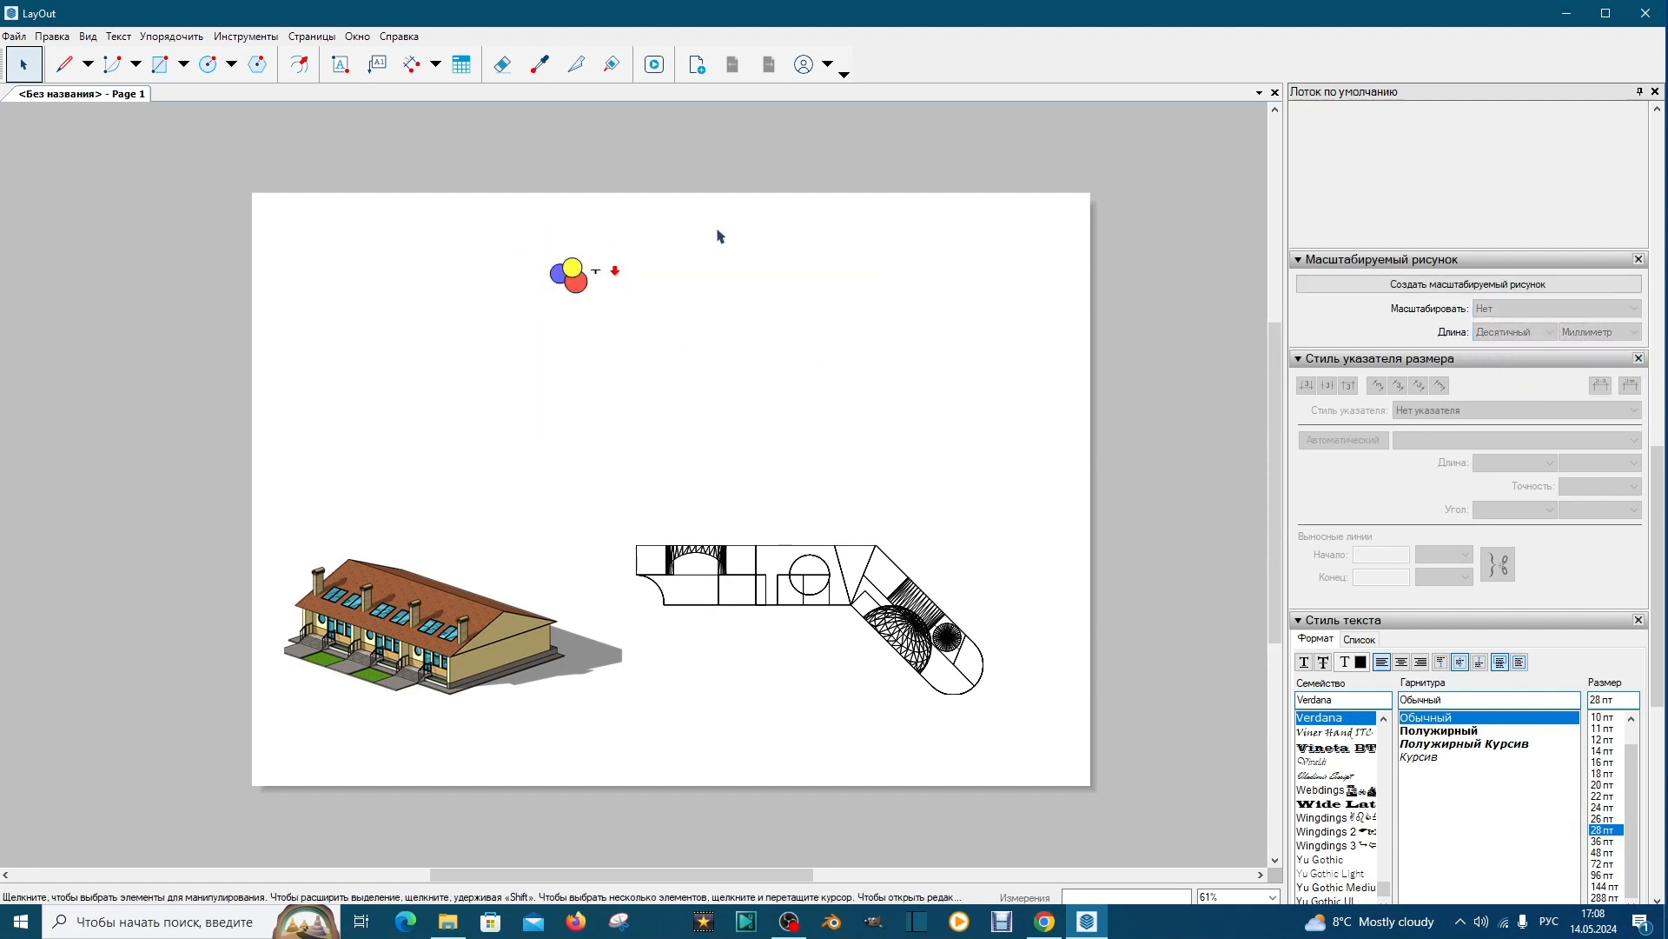
Enlarge the label's text box inside the scaled drawing so "Чертеж 1" fits on one line, and leave the drawing's editing mode
scroll(548, 233, up, 2)
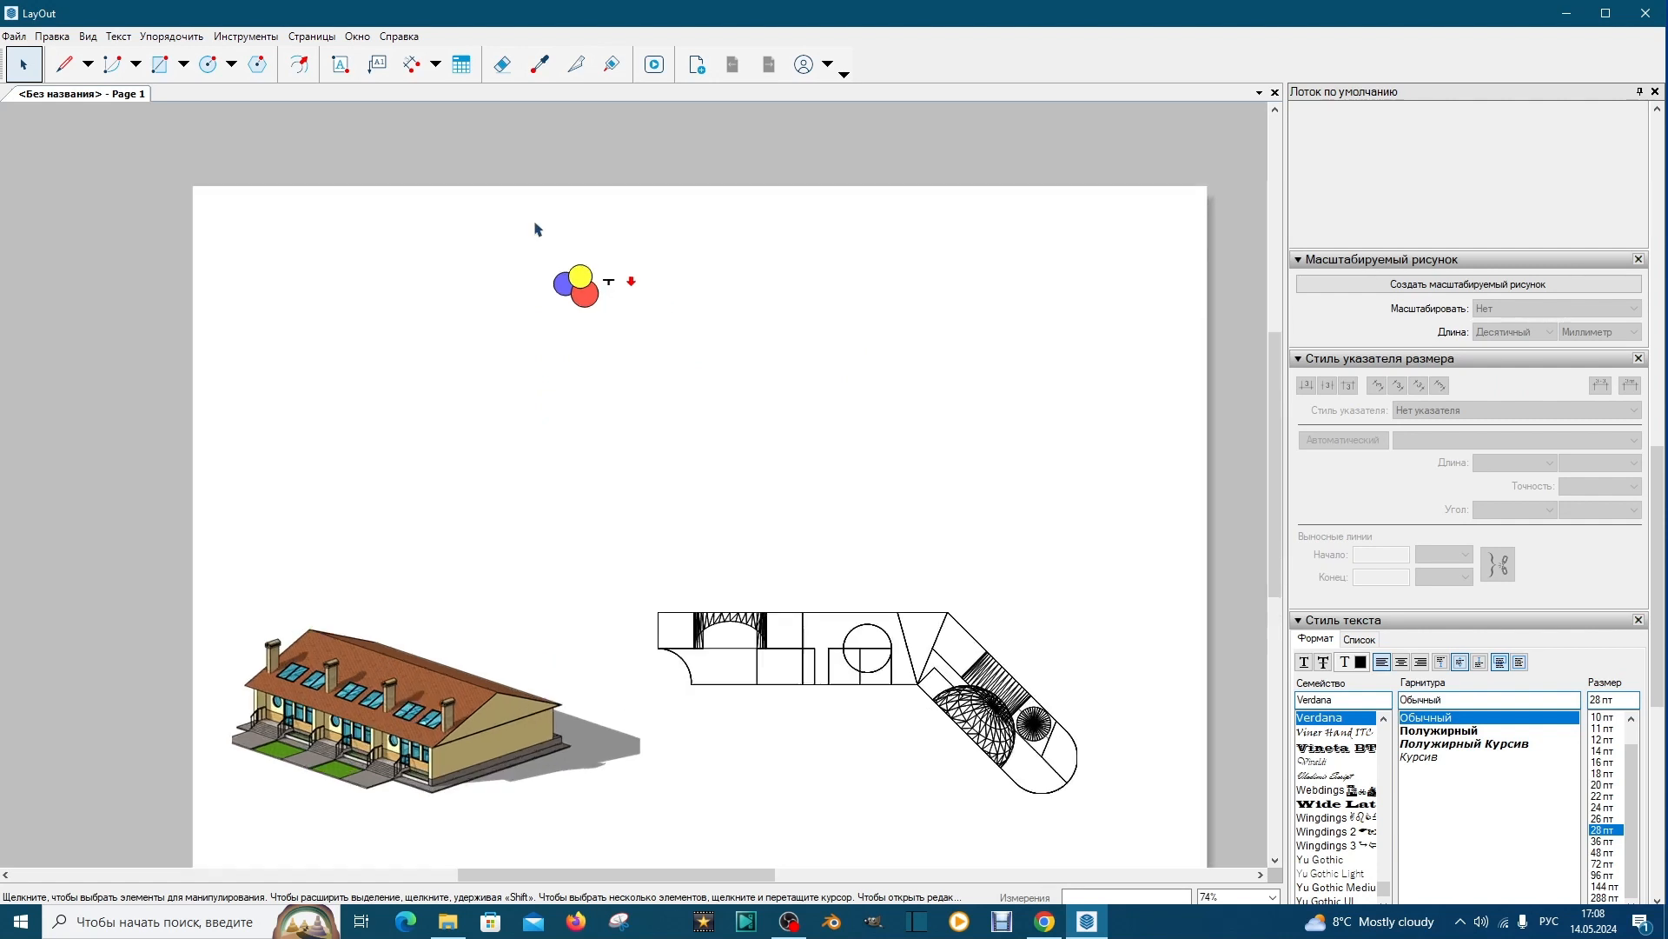
scroll(603, 272, up, 3)
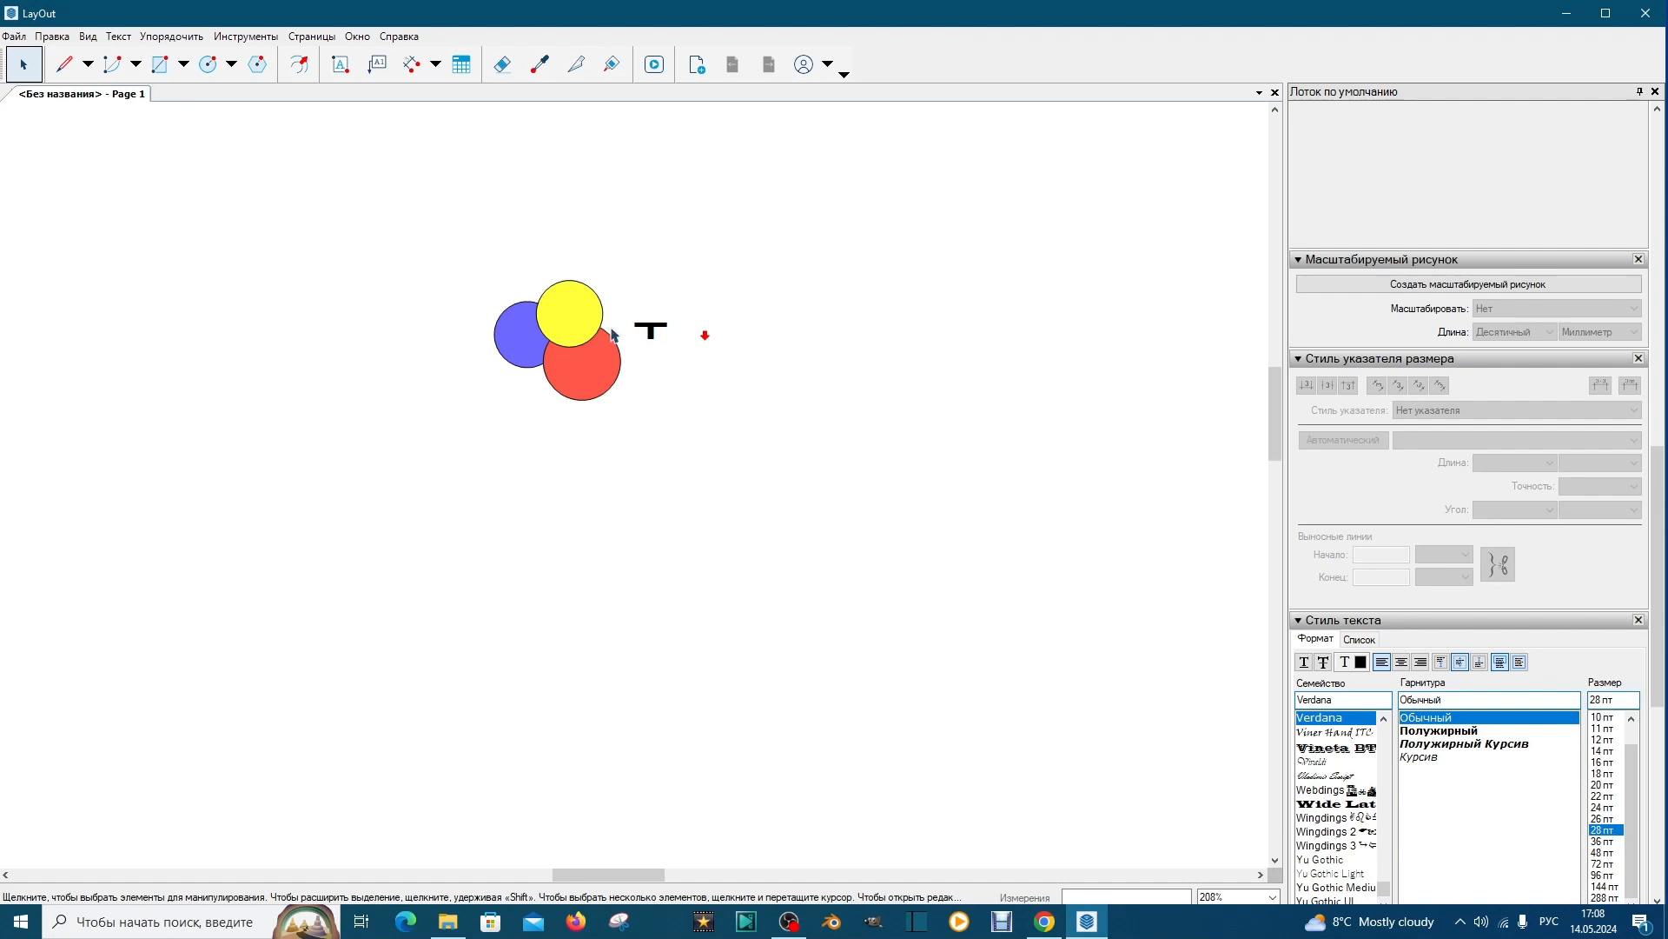
scroll(652, 330, up, 3)
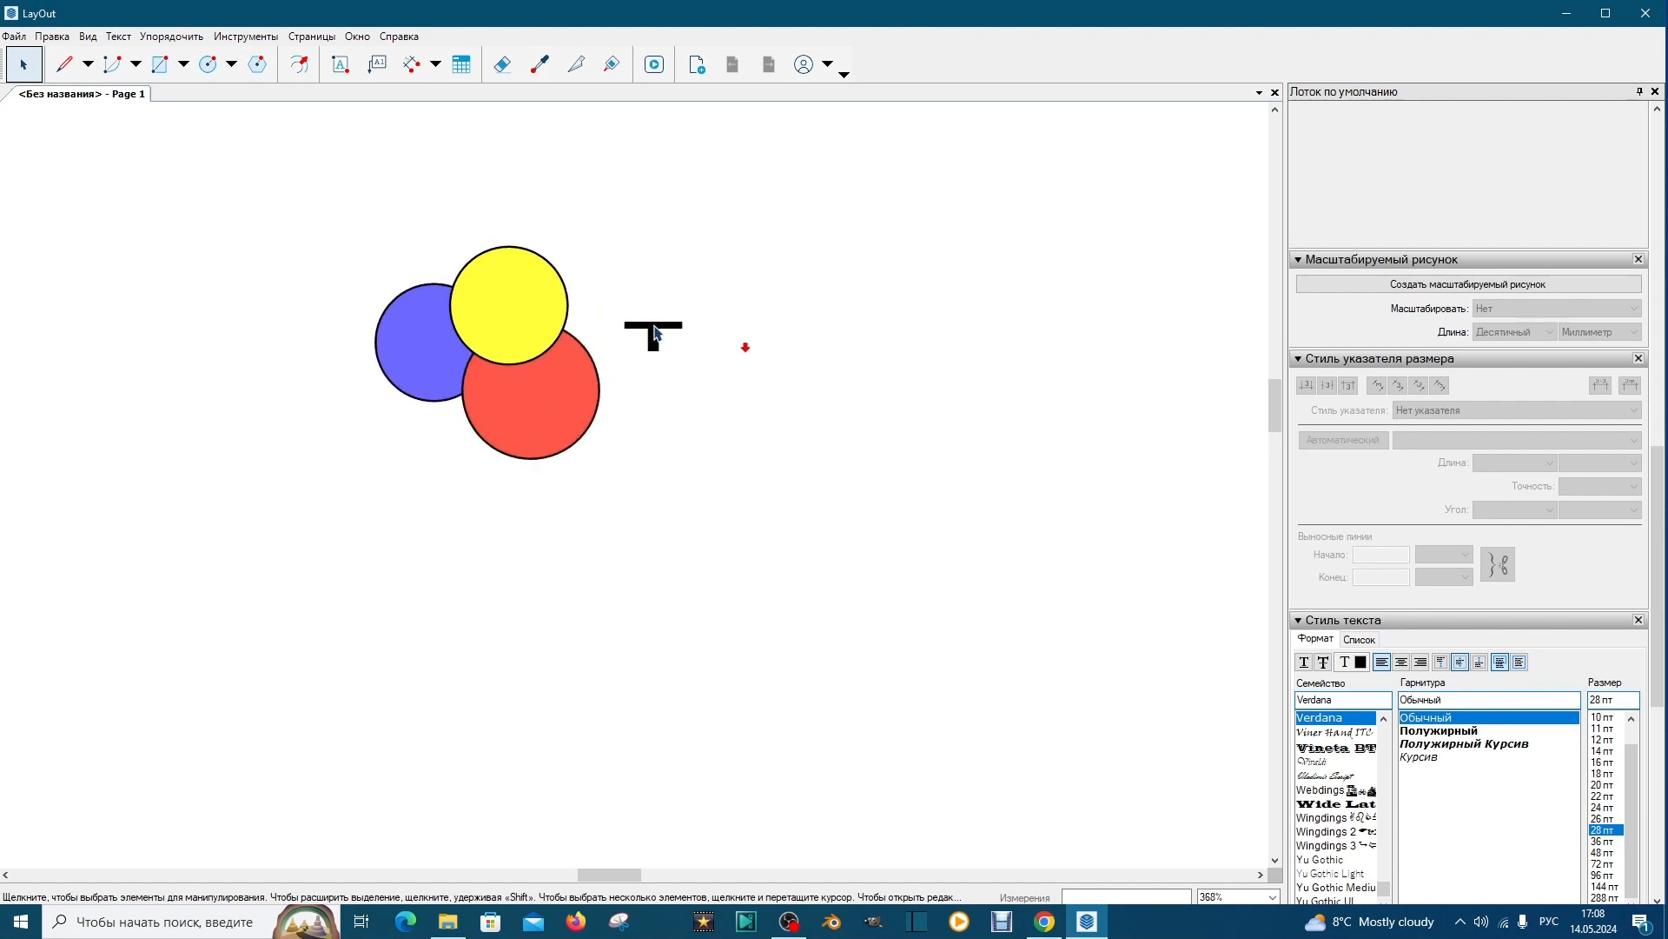
click(654, 330)
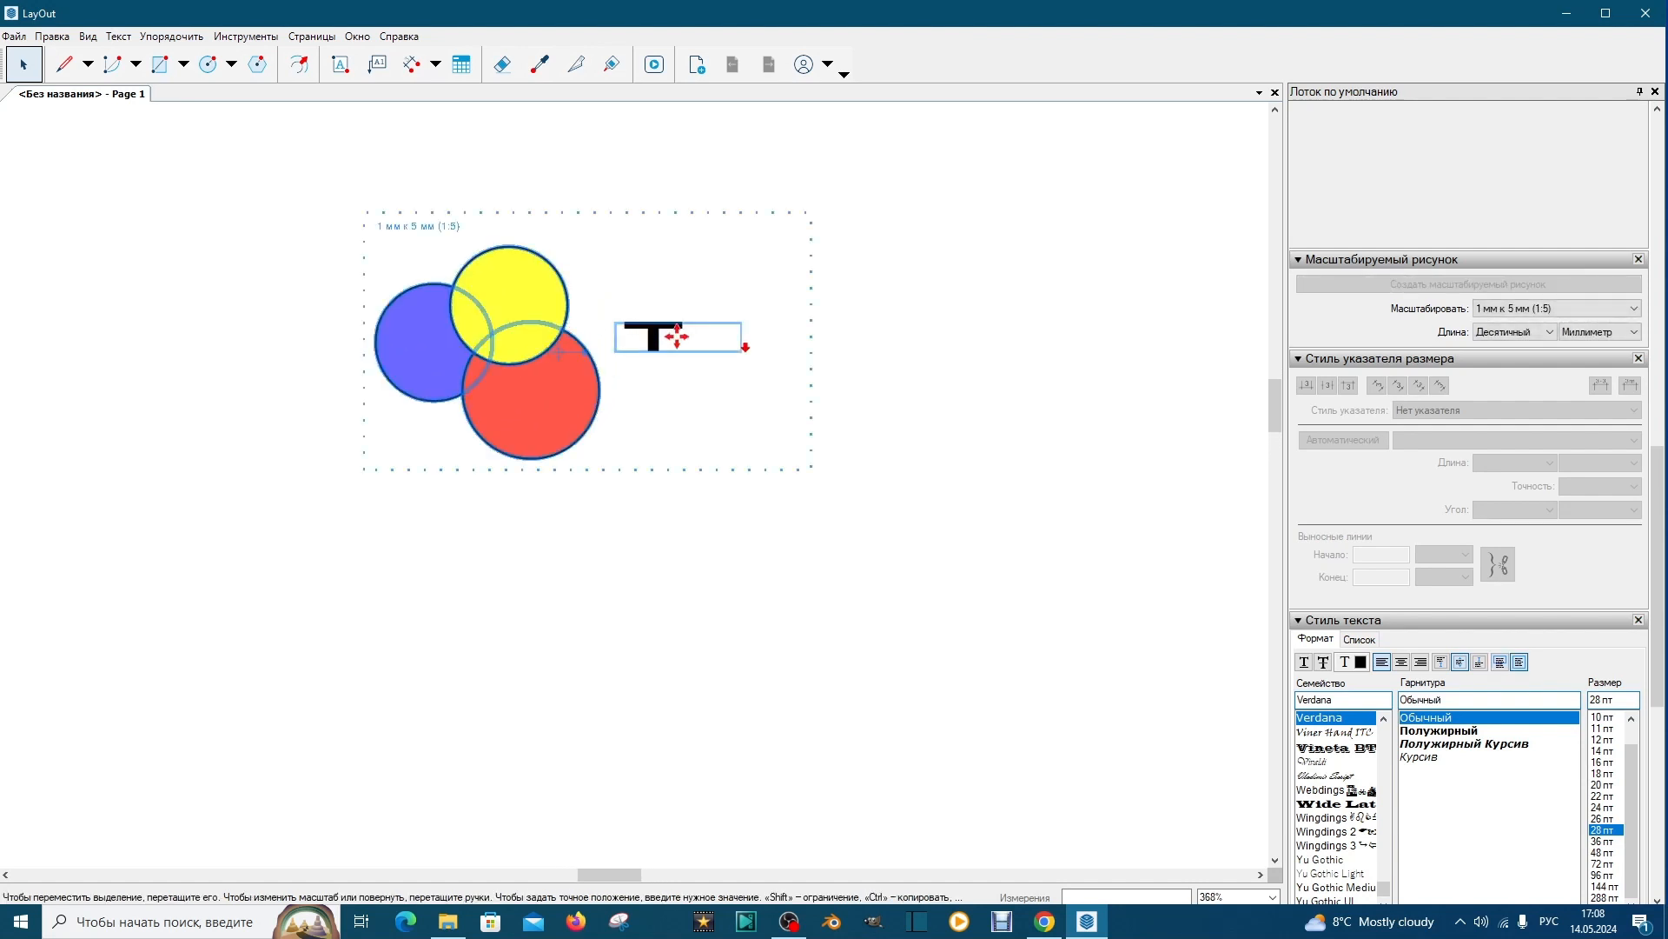
double_click(678, 335)
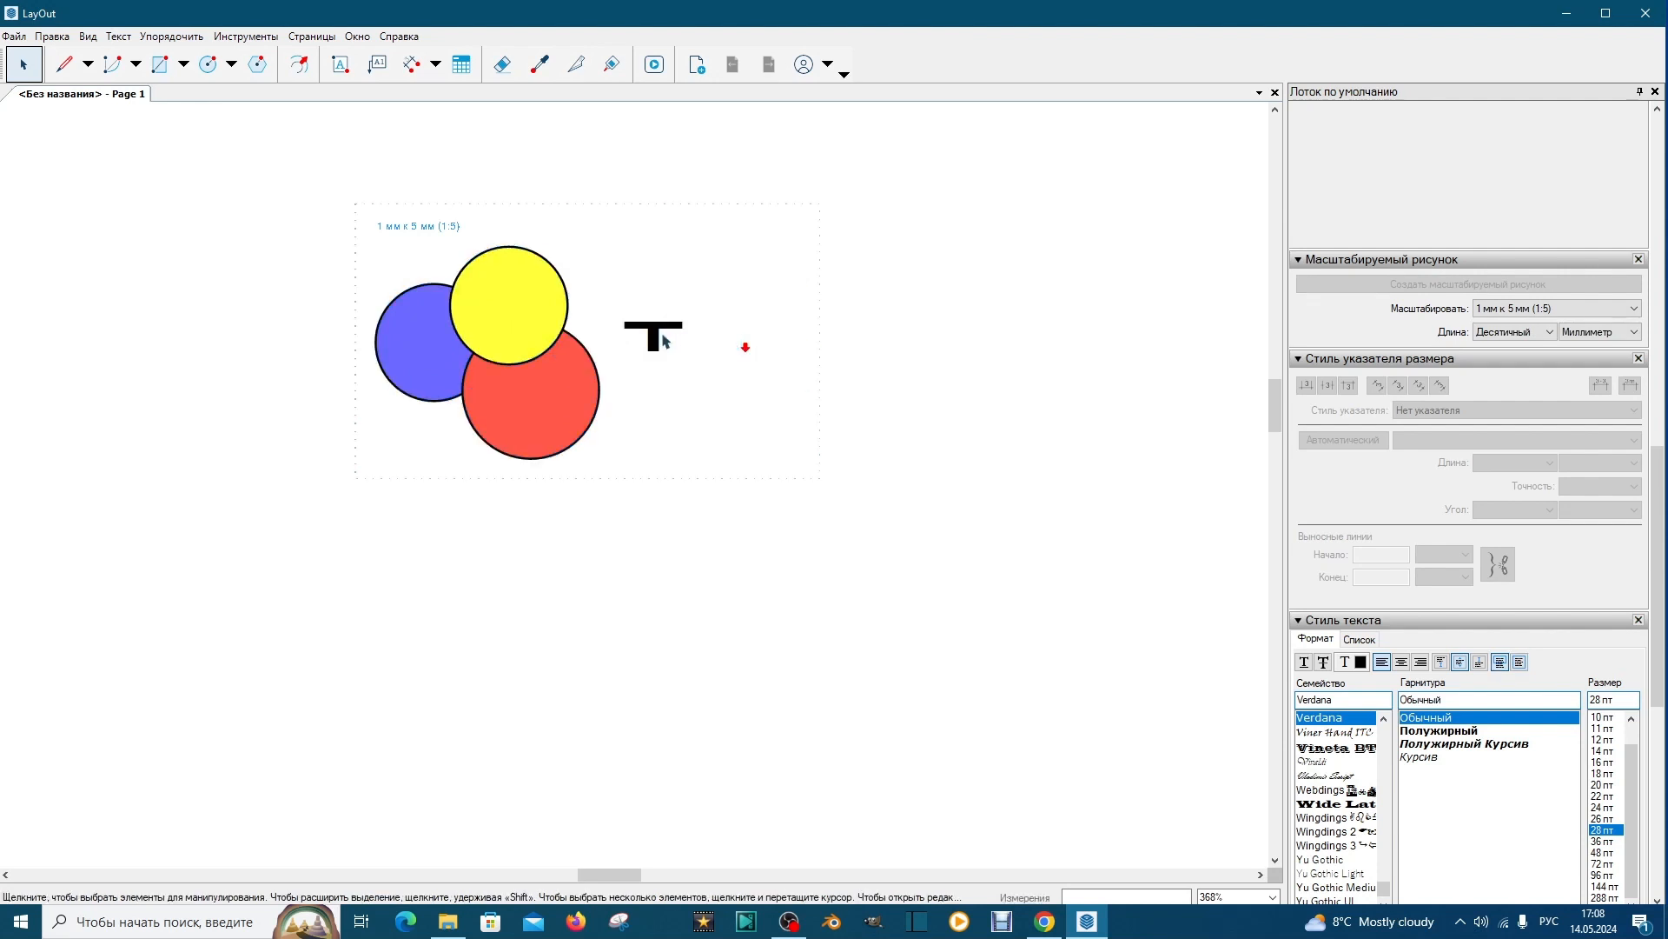
click(665, 335)
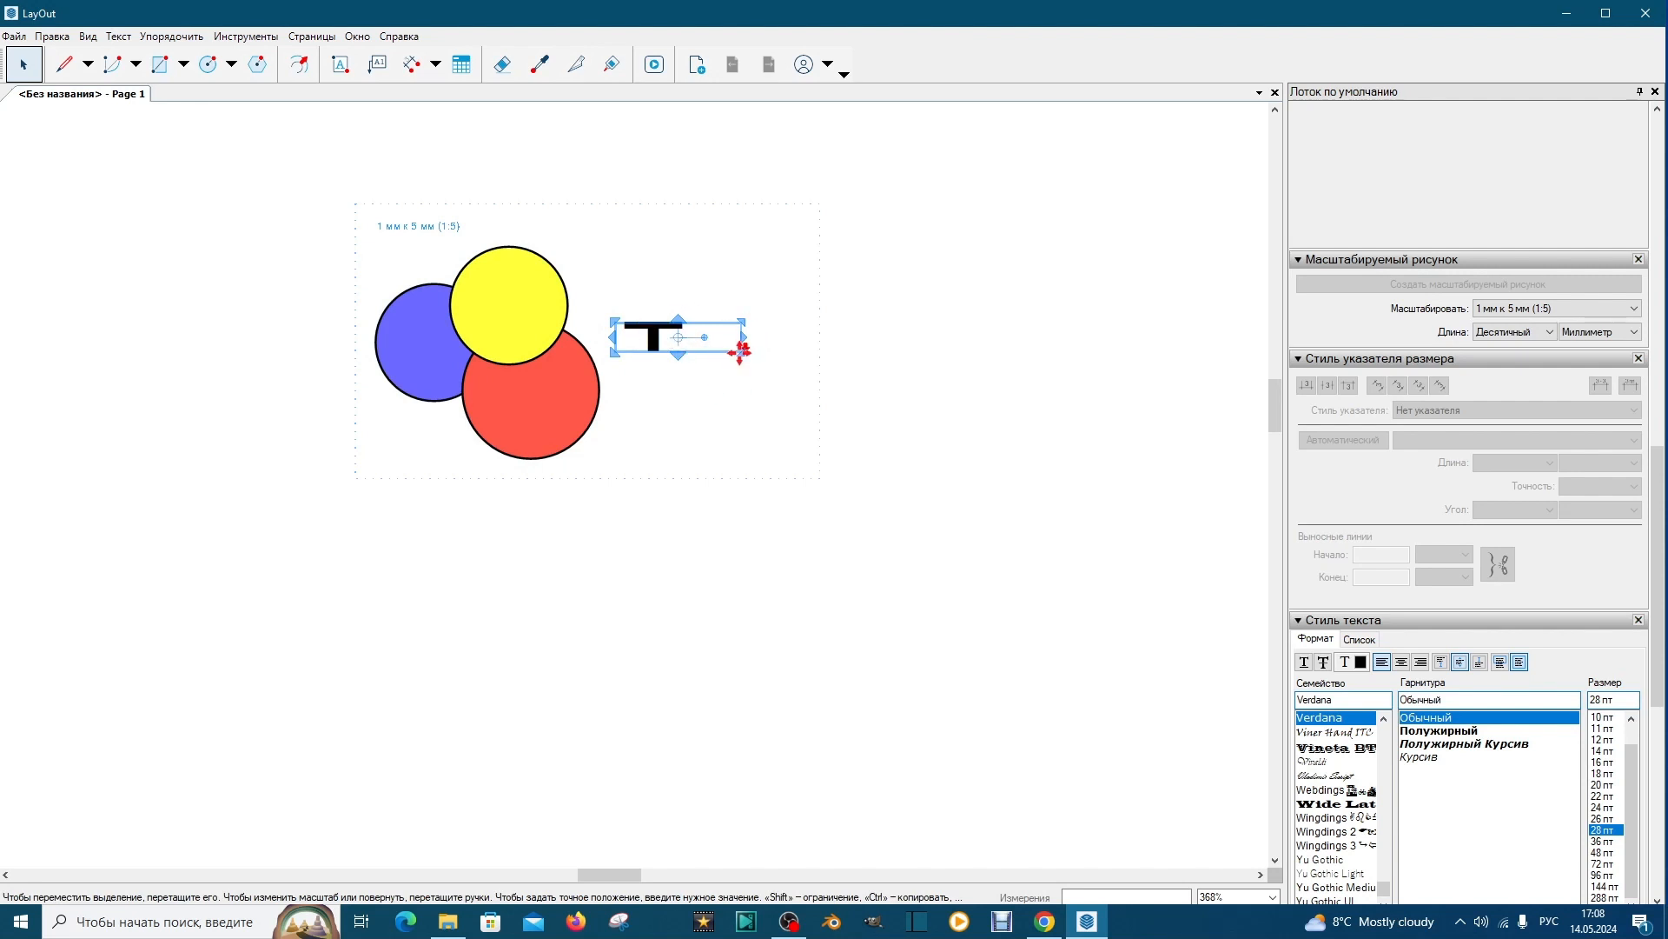
drag(743, 351, 928, 434)
drag(929, 322, 1171, 199)
scroll(687, 405, down, 2)
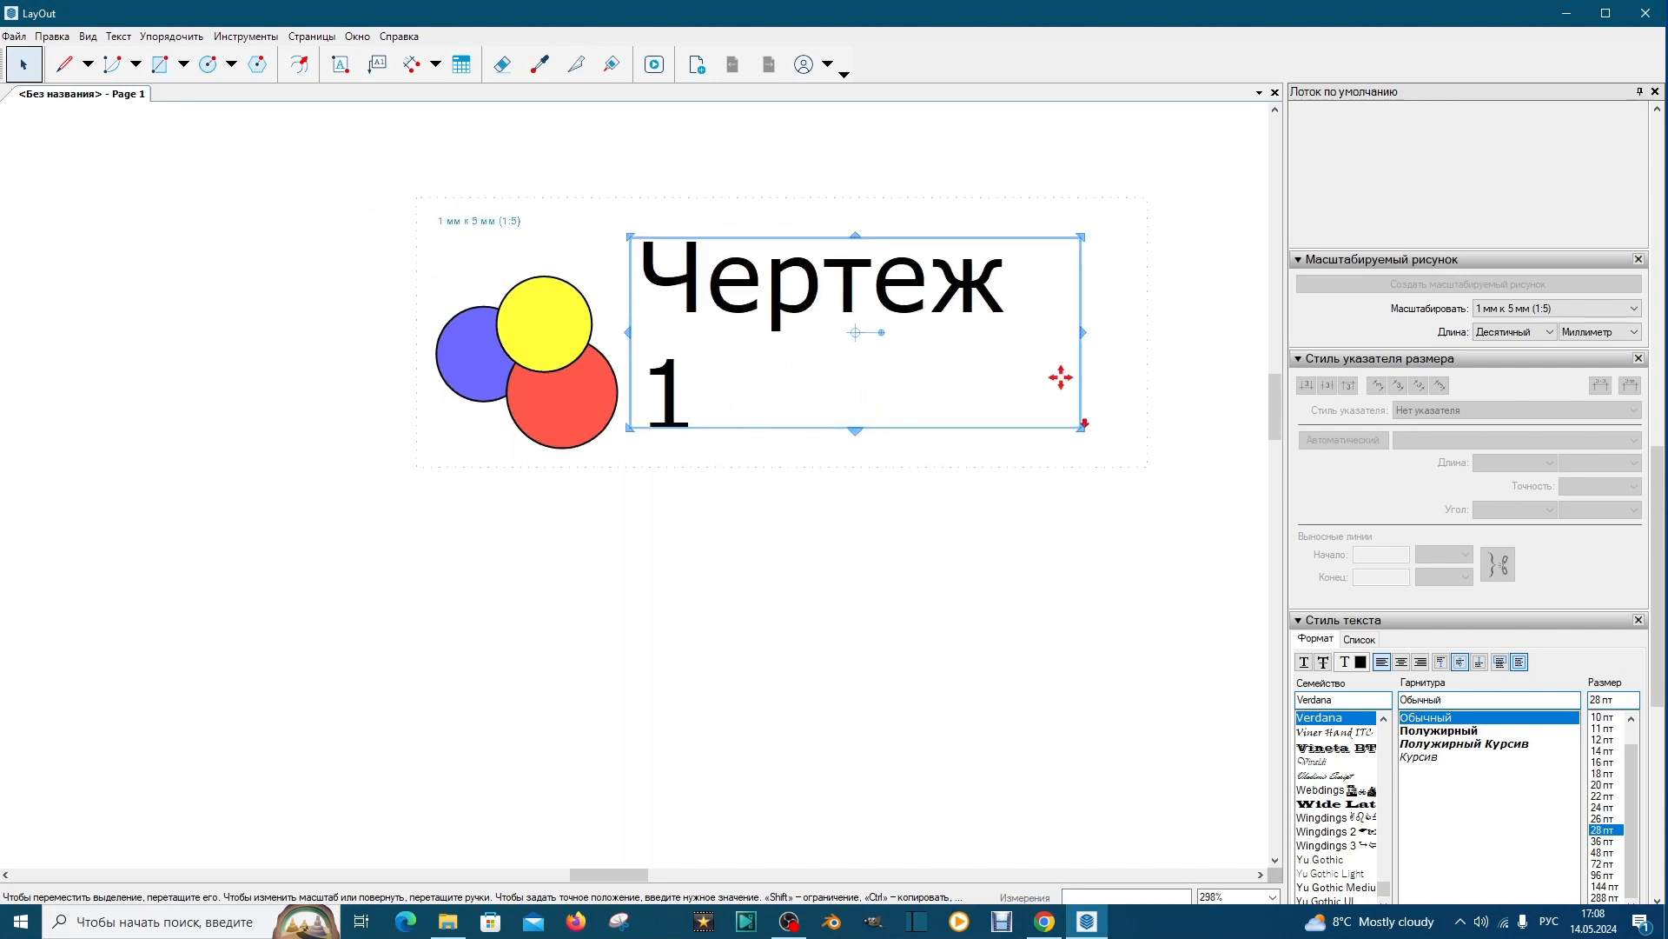
drag(1084, 429, 1177, 492)
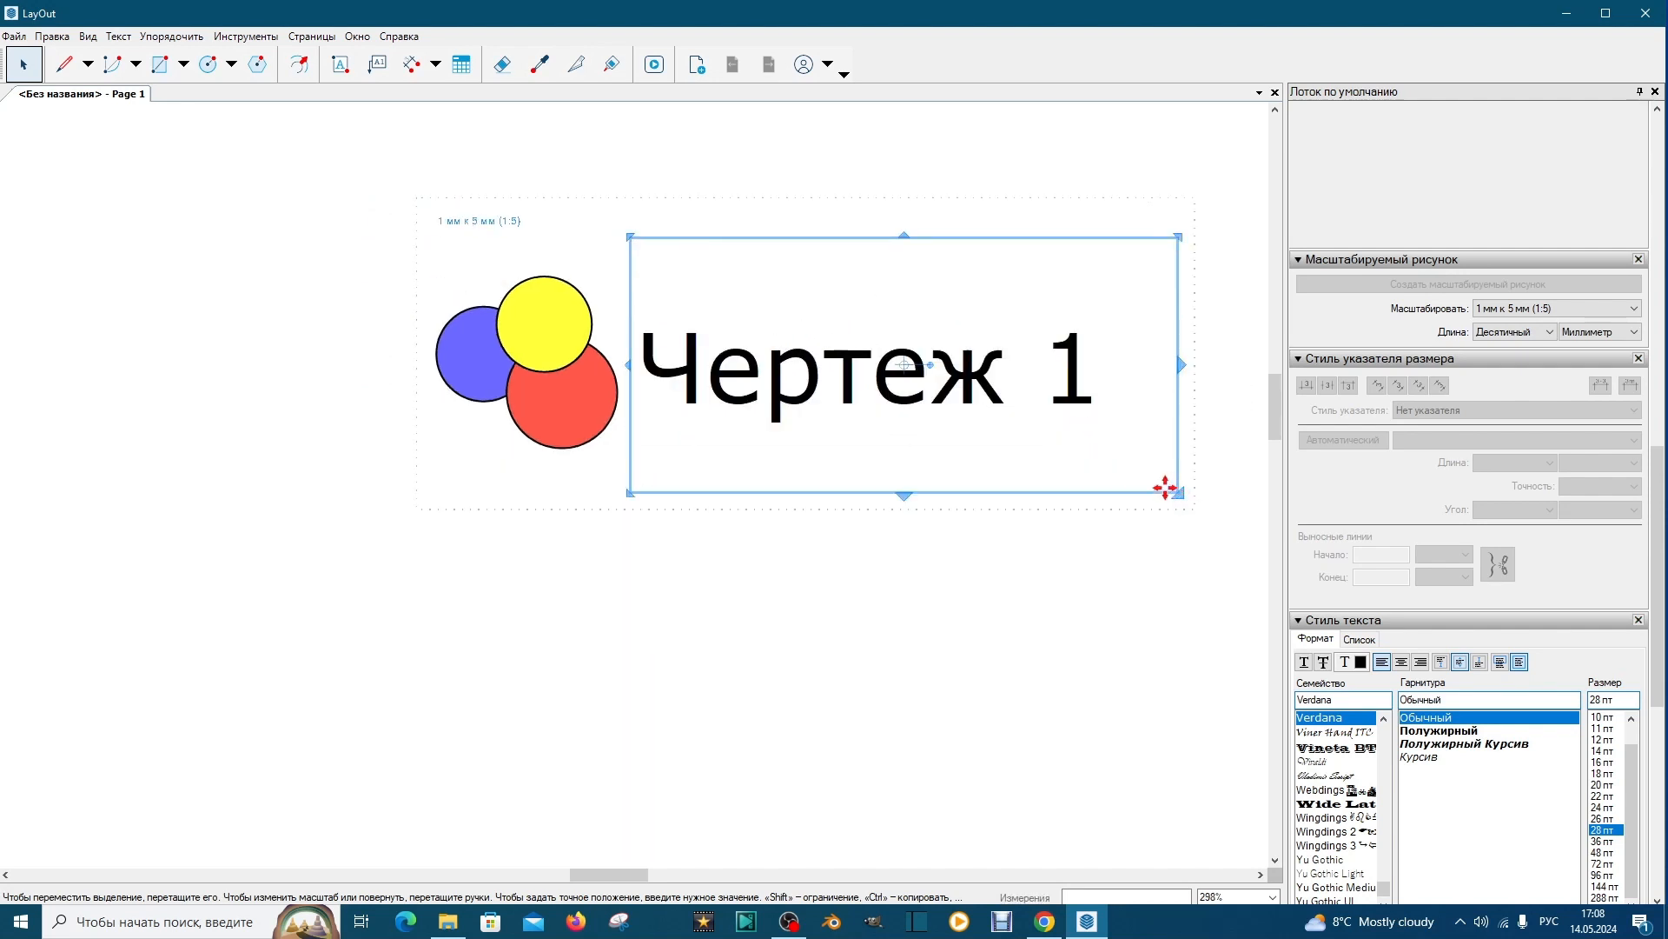
click(189, 533)
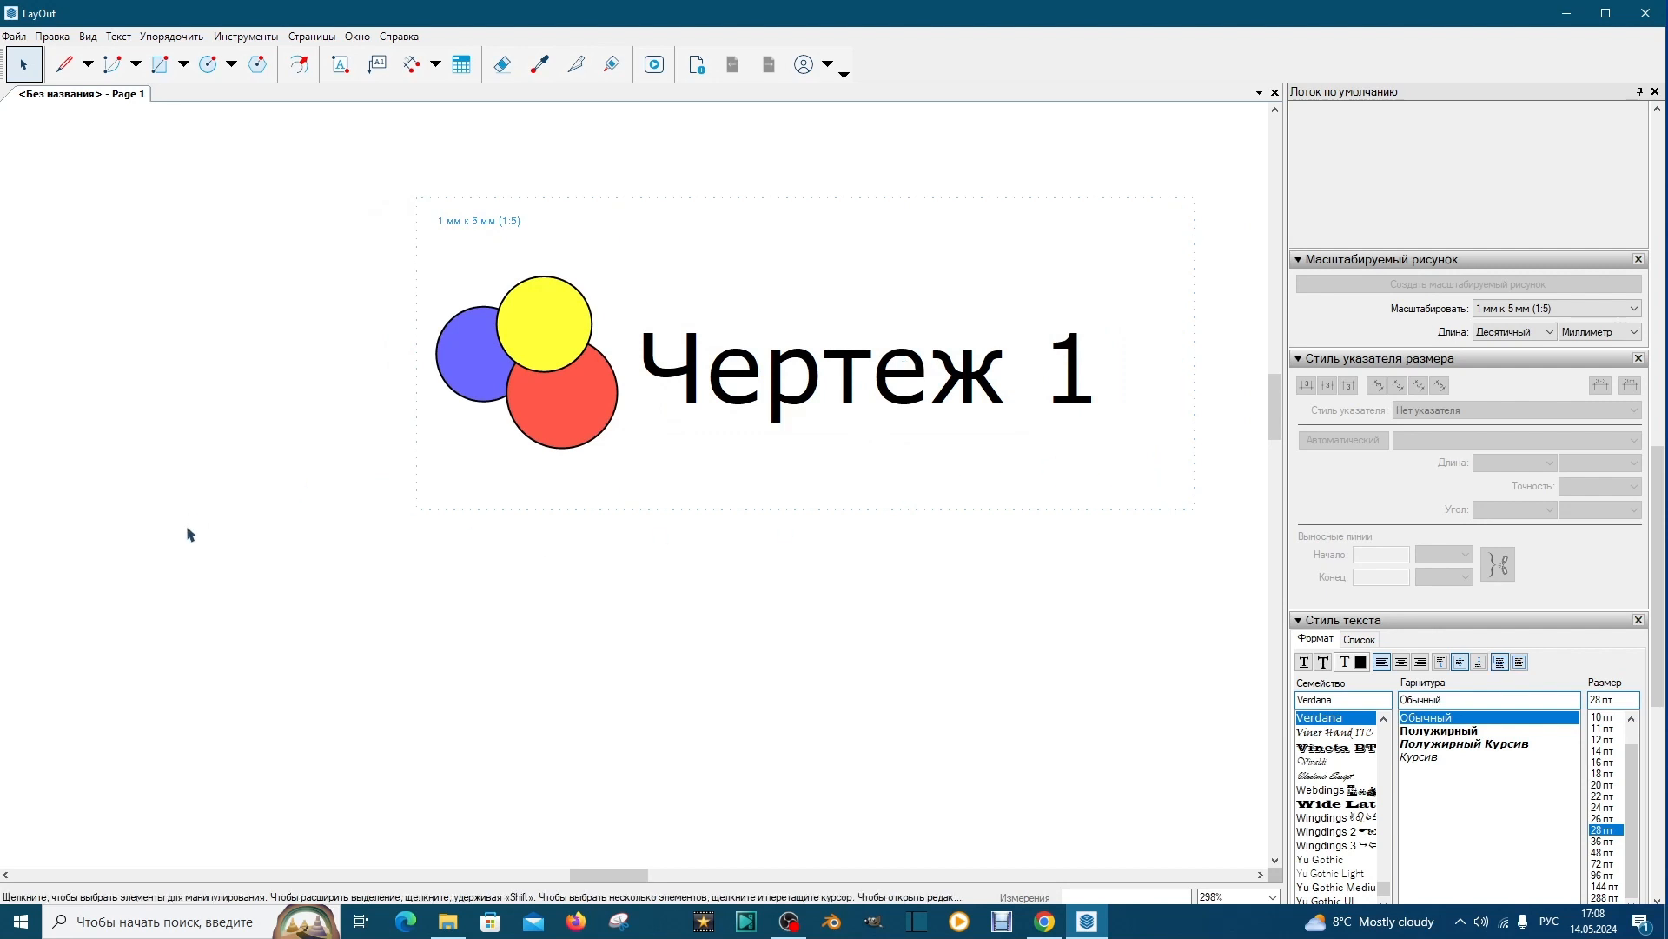
scroll(466, 436, down, 8)
scroll(679, 390, down, 4)
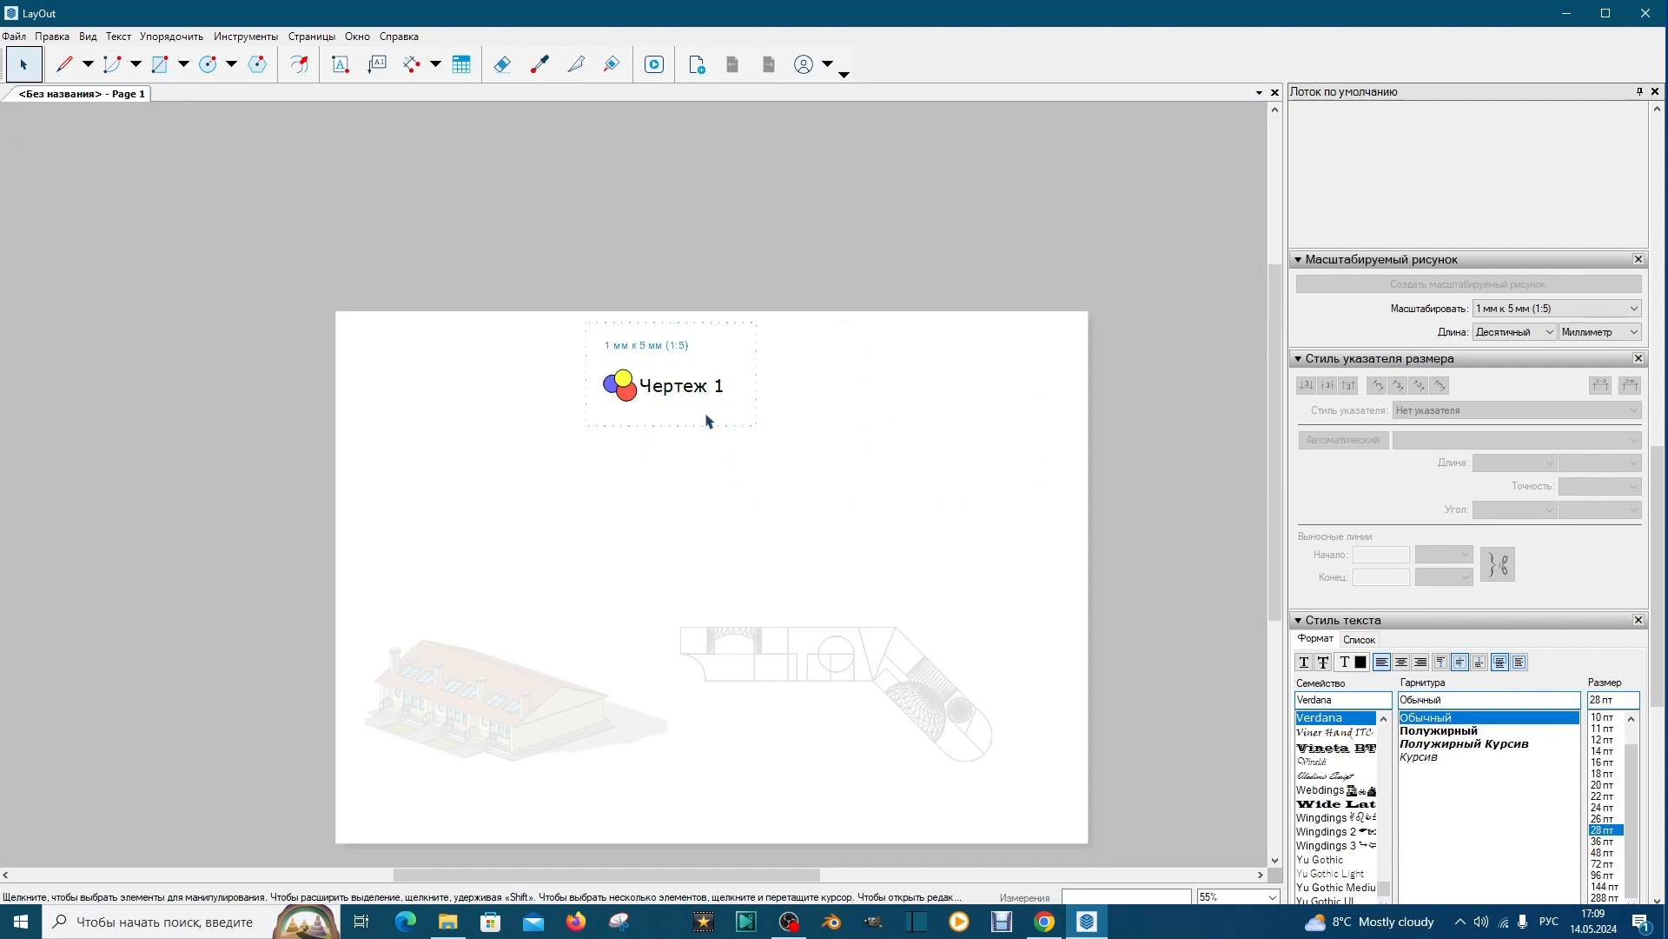
click(534, 425)
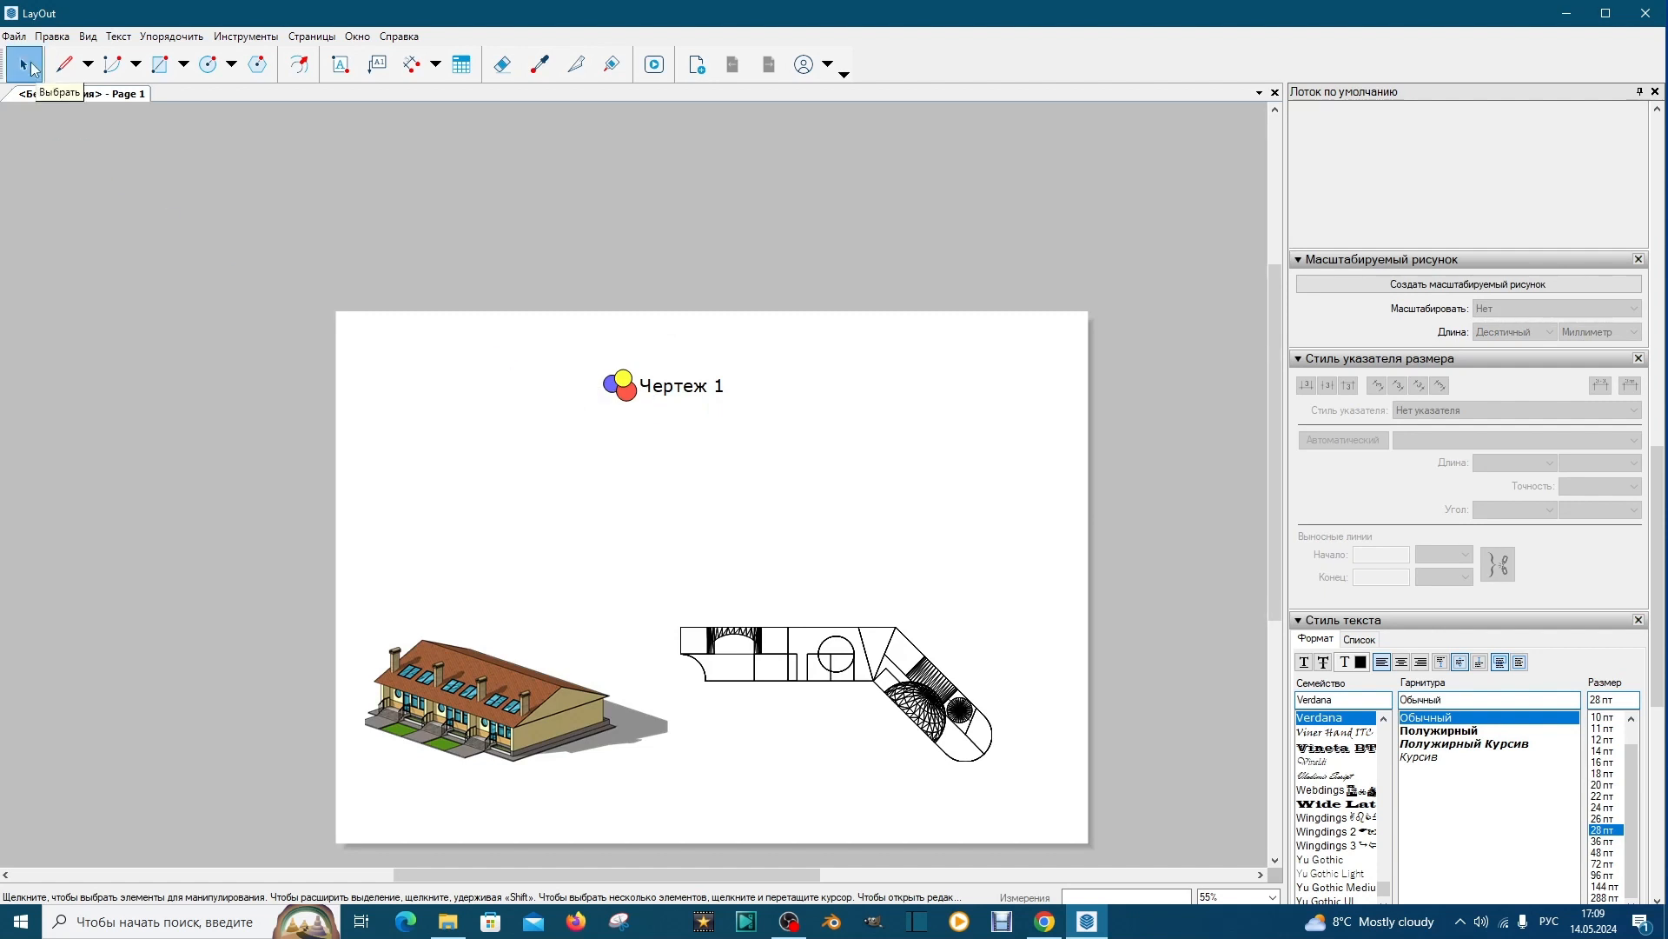
Edit the red circle's outline inside the scaled drawing, pulling its right-hand curve point inward
double_click(620, 396)
scroll(627, 402, up, 3)
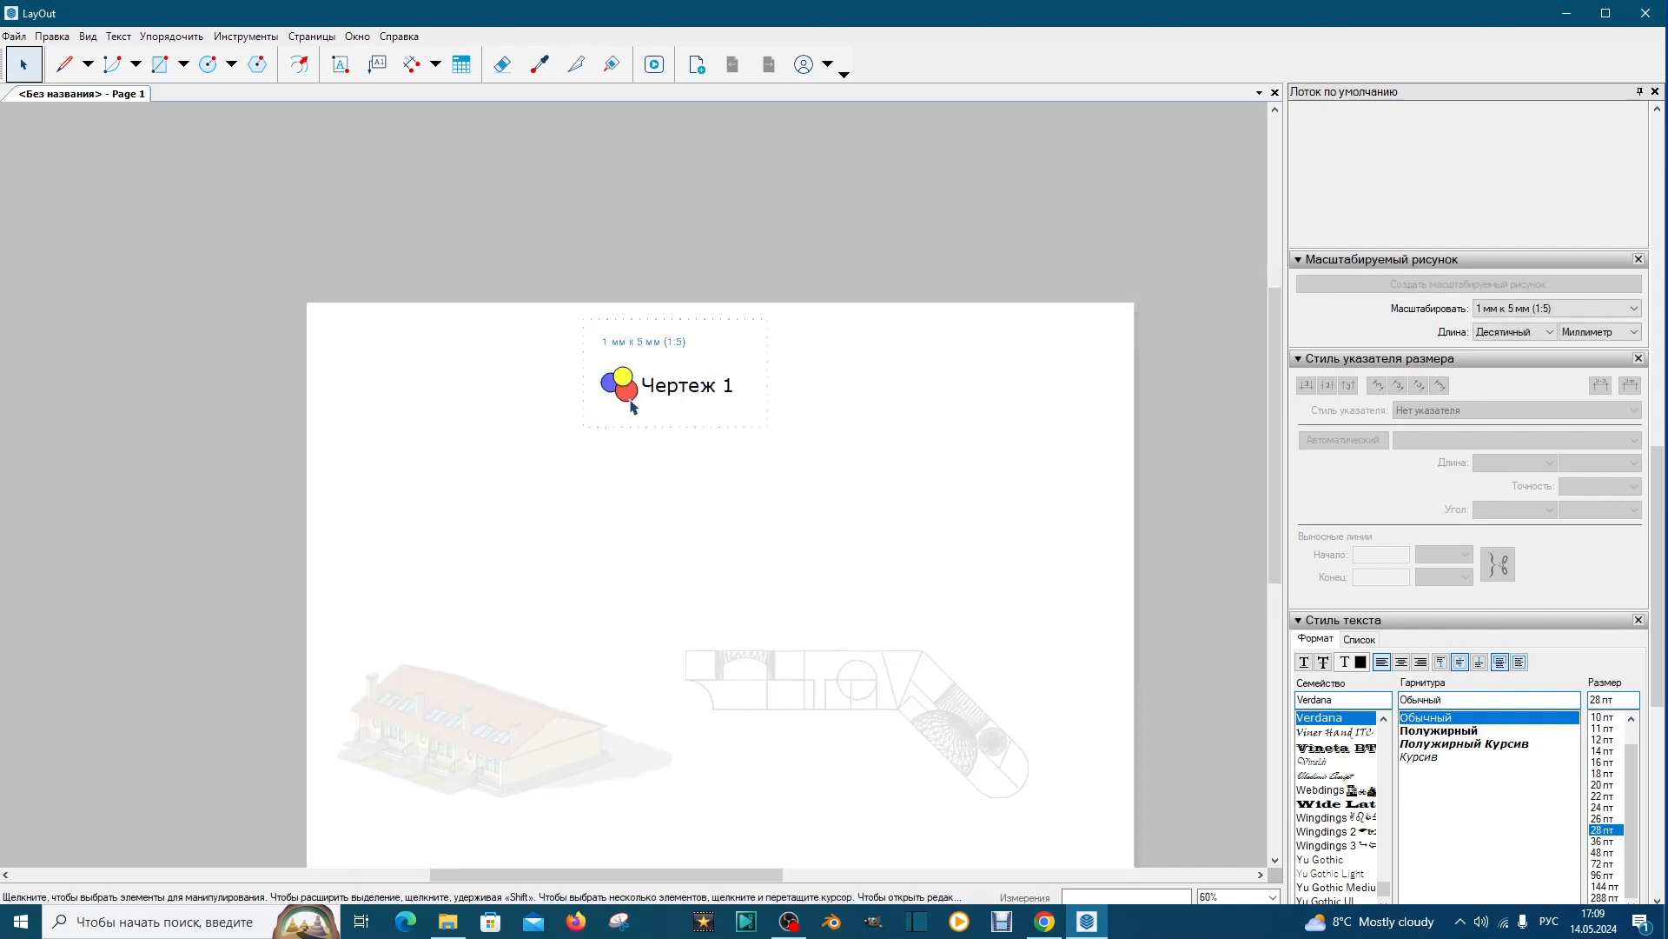
scroll(632, 405, up, 4)
click(625, 394)
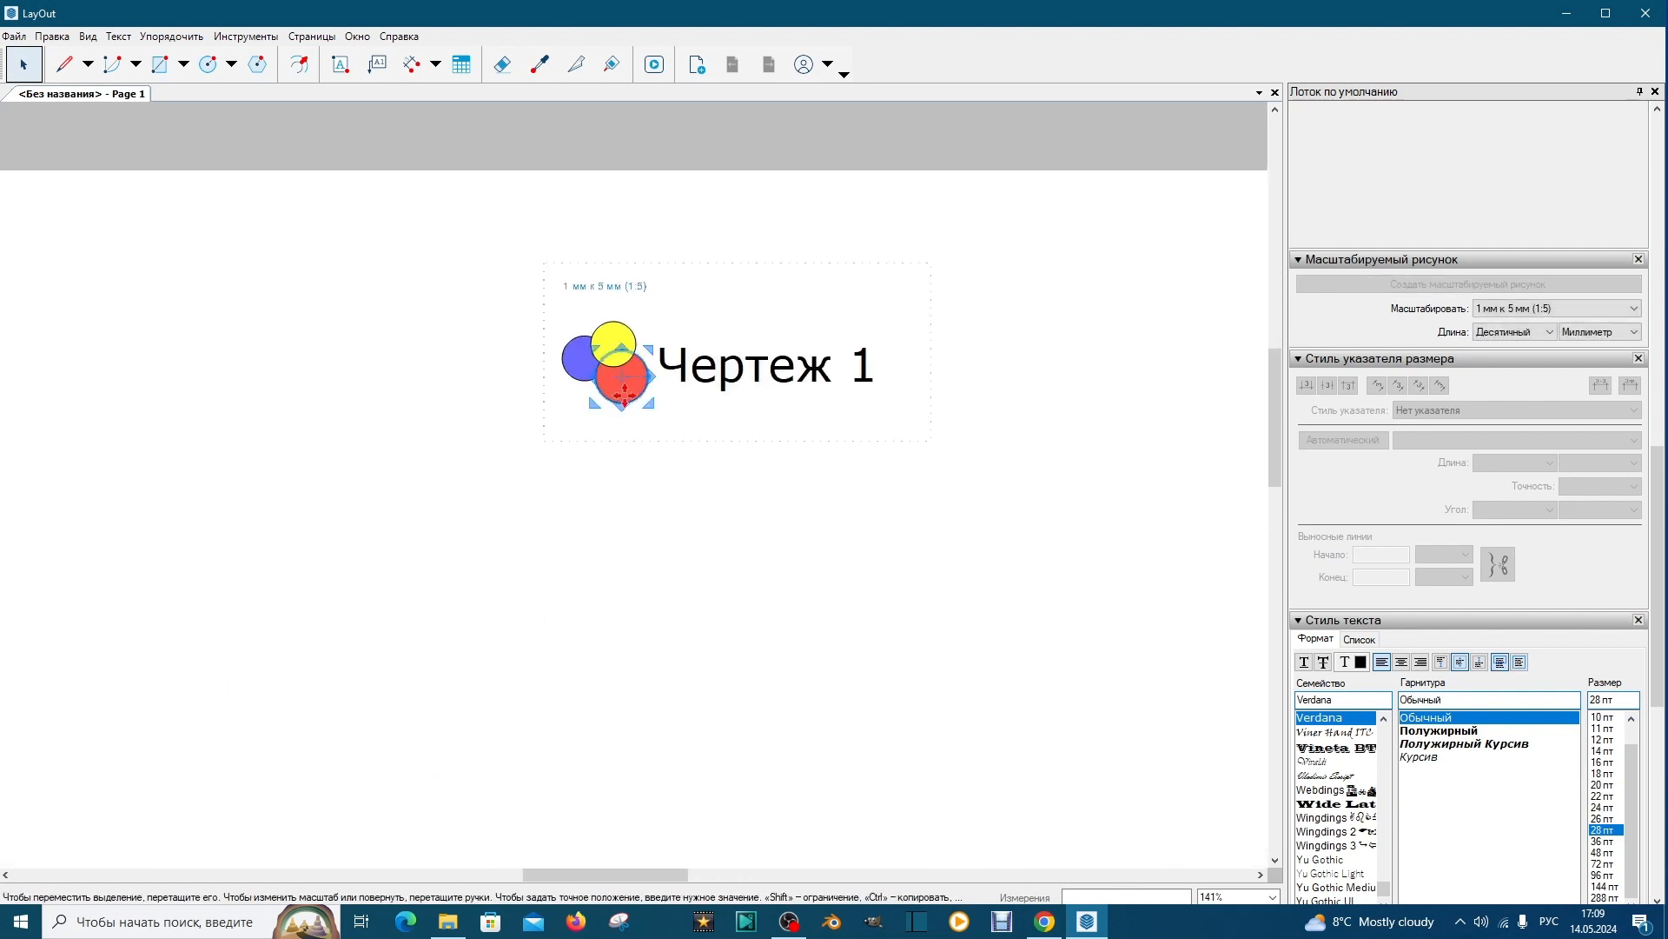
scroll(621, 383, up, 4)
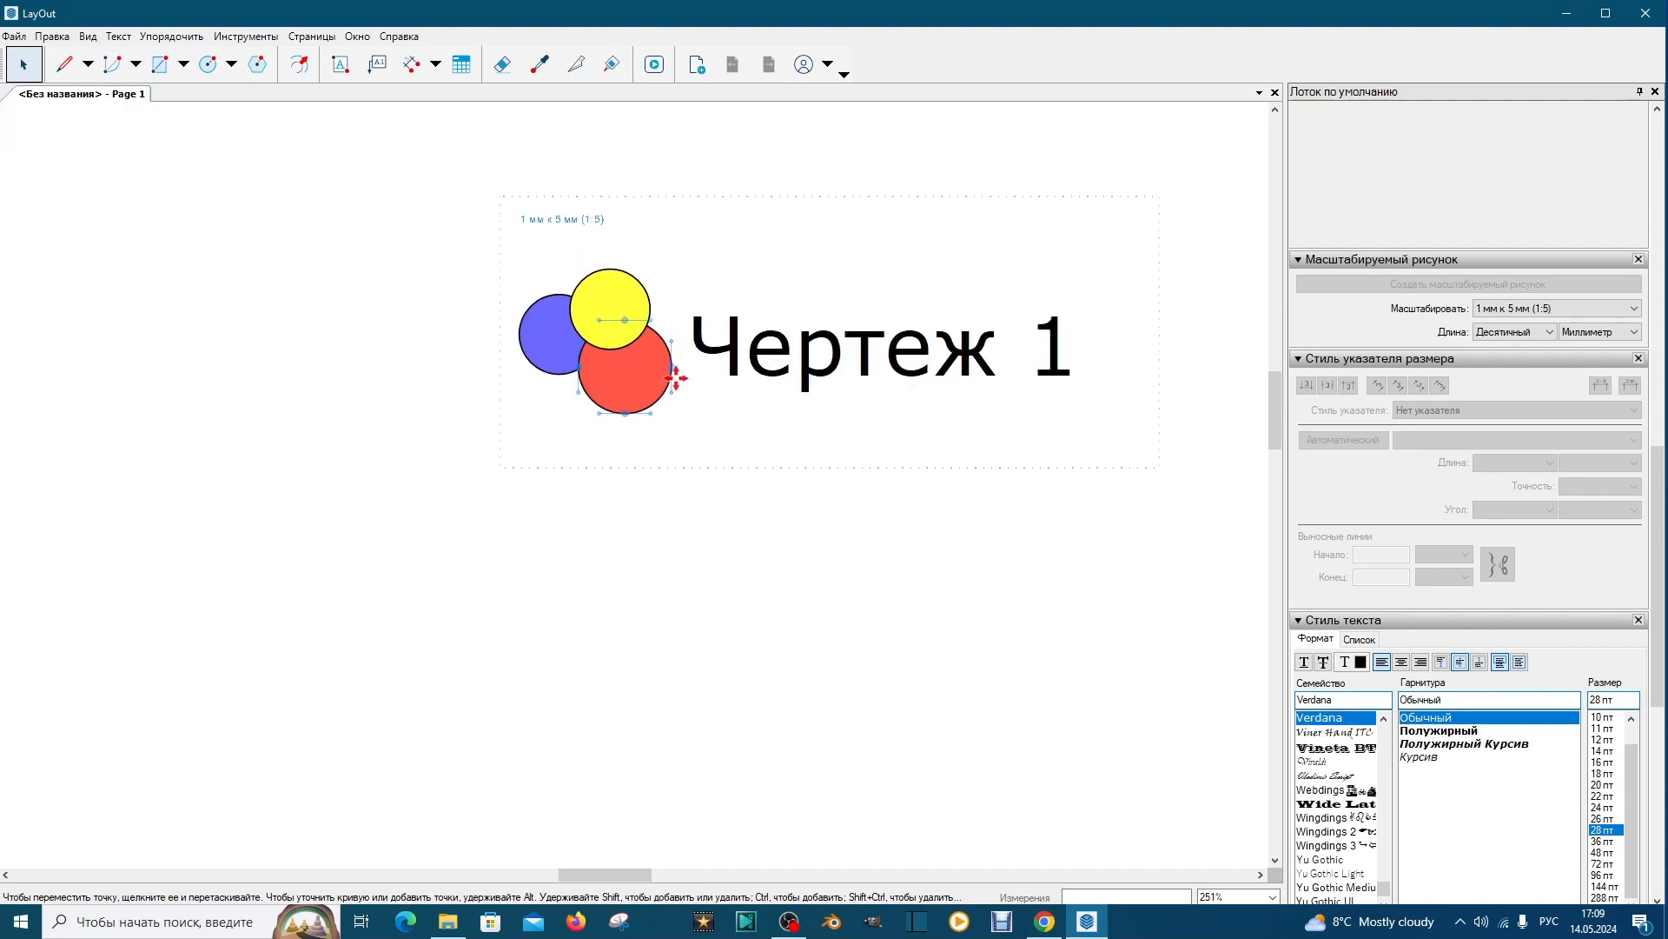
drag(672, 369, 643, 369)
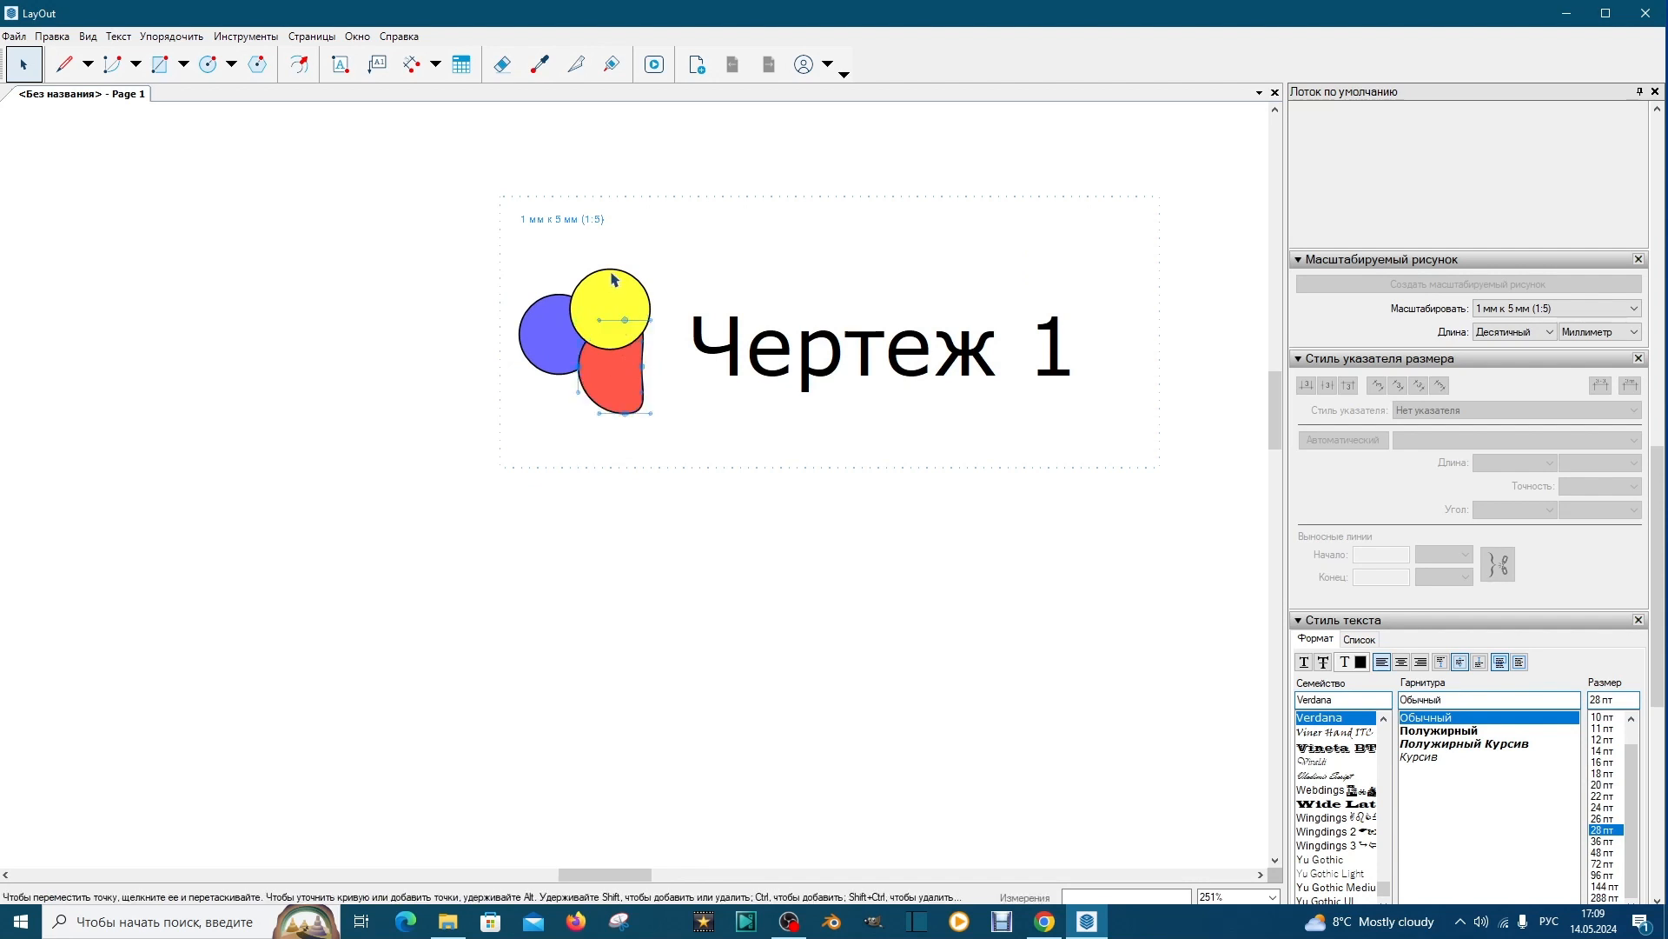
key(Escape)
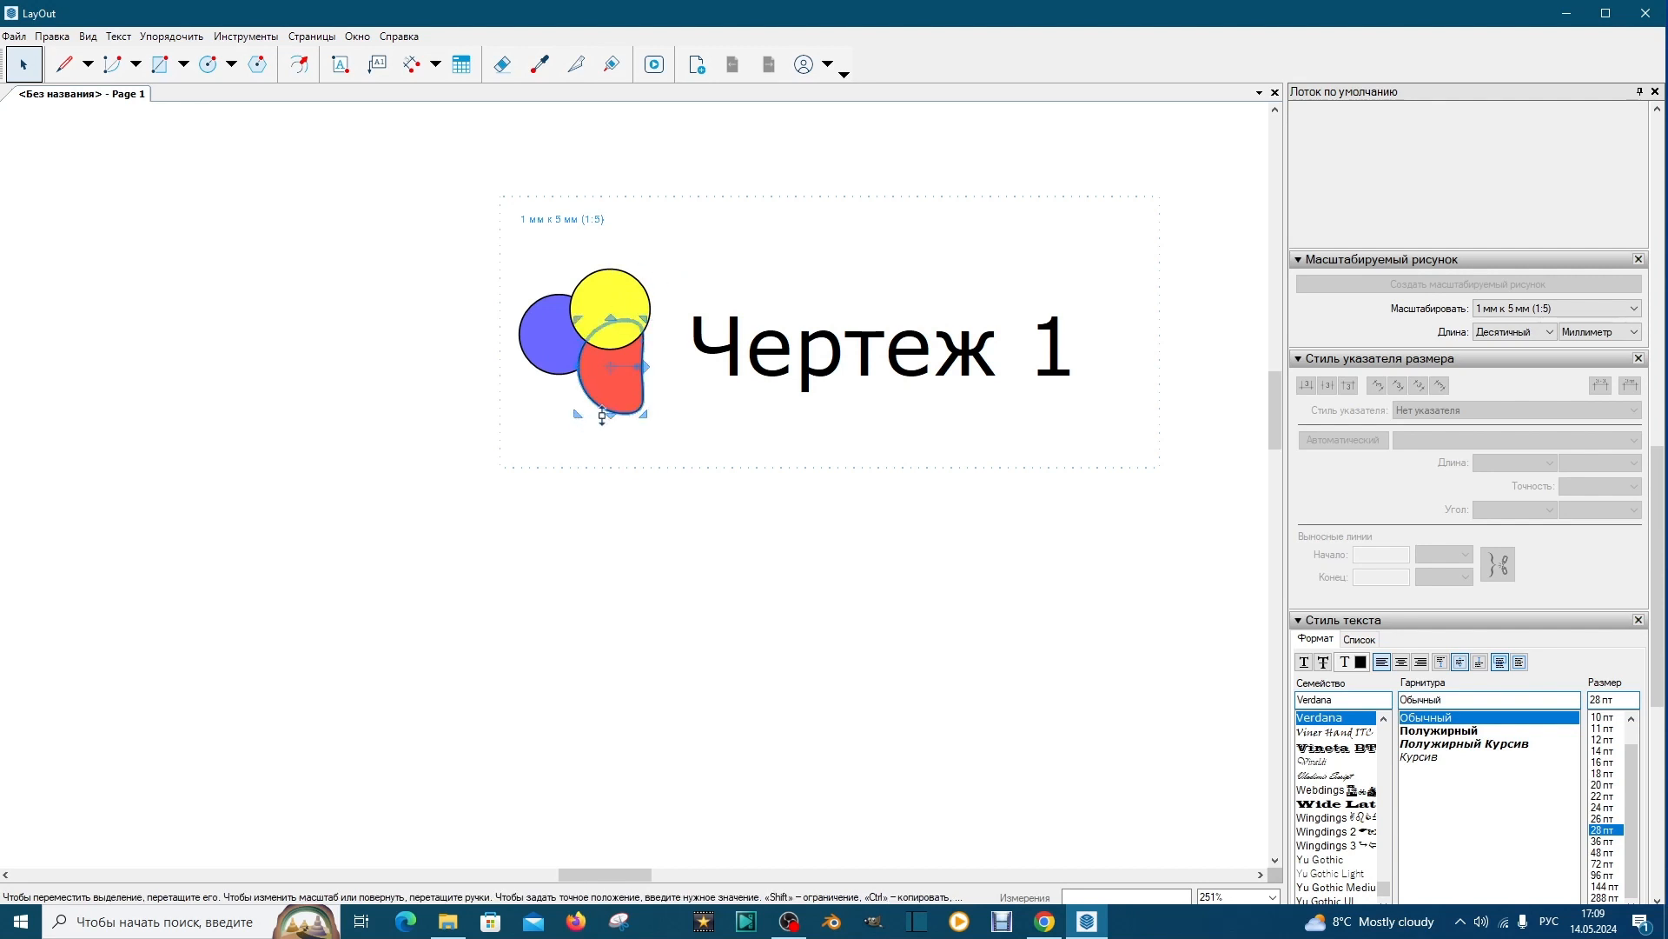
Stretch the red shape downward and narrow it from its left side
drag(609, 416, 609, 458)
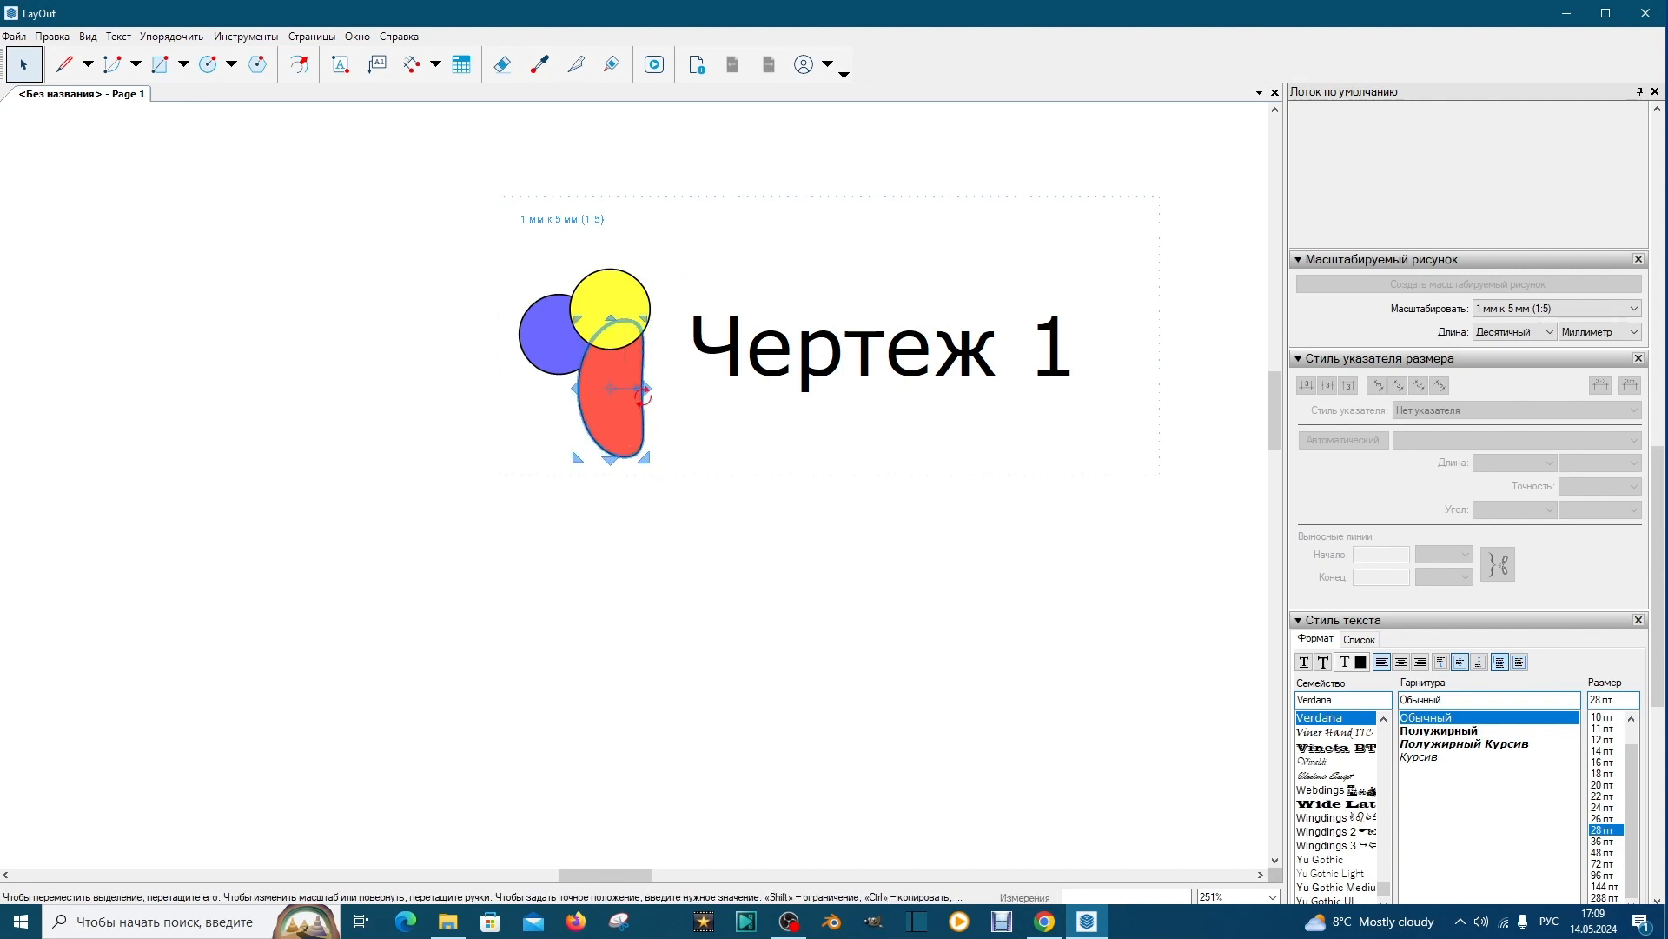
drag(576, 388, 596, 392)
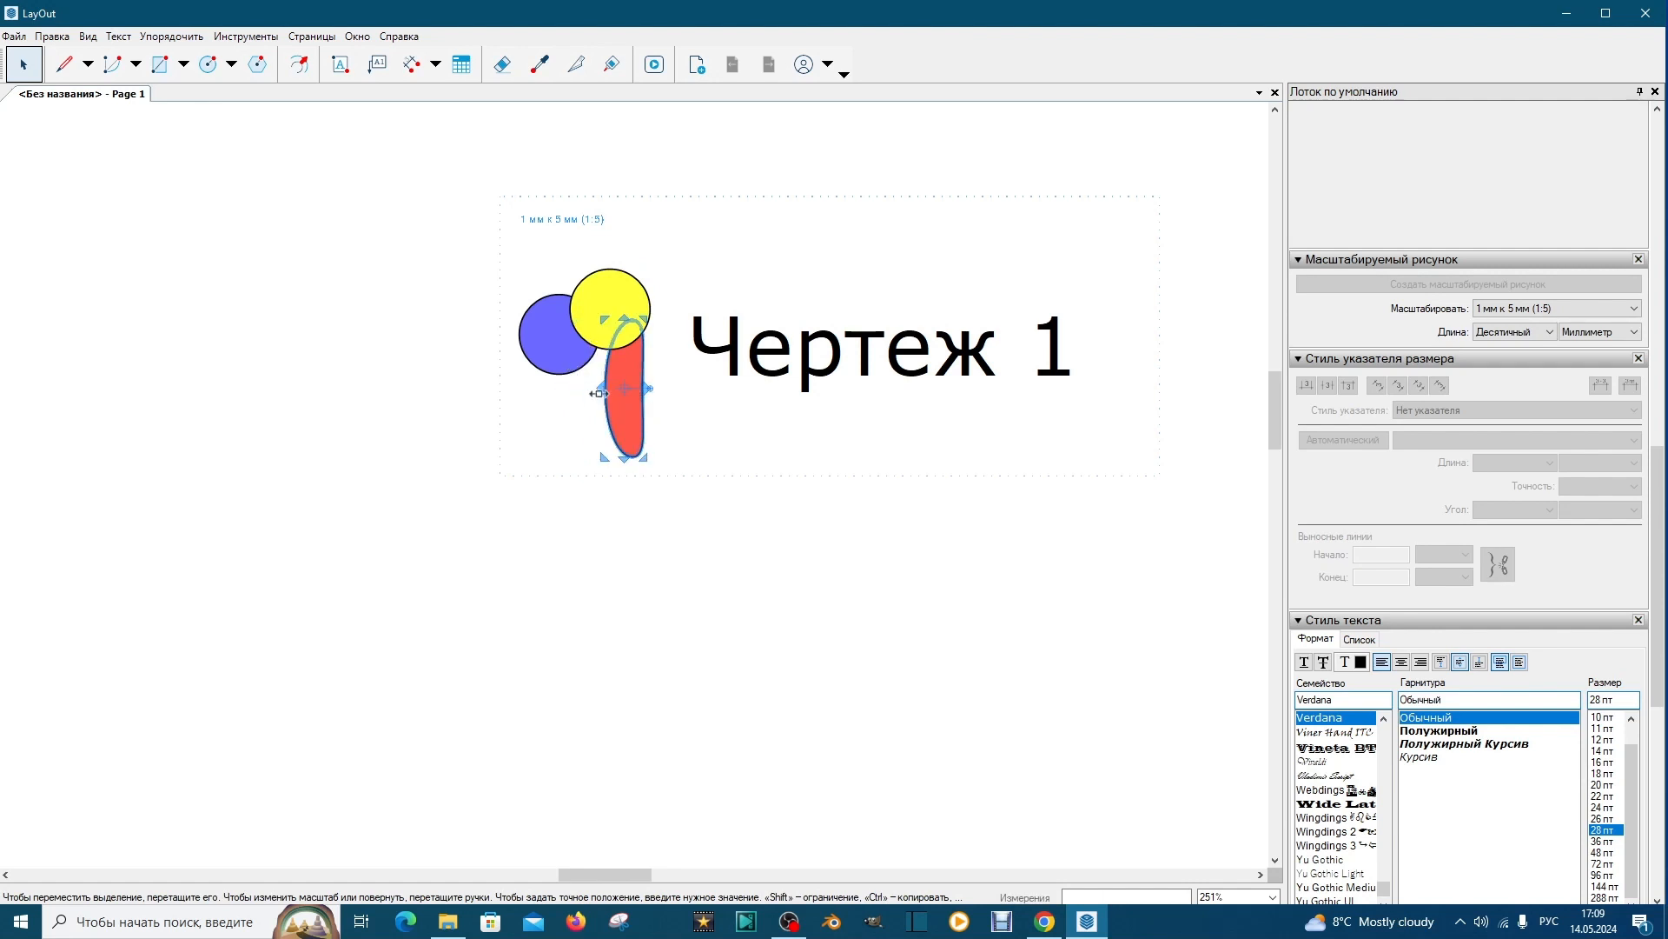
click(694, 405)
Reshape the yellow circle by pulling its right point out over the label and its bottom point down, and leave the scaled drawing
double_click(585, 337)
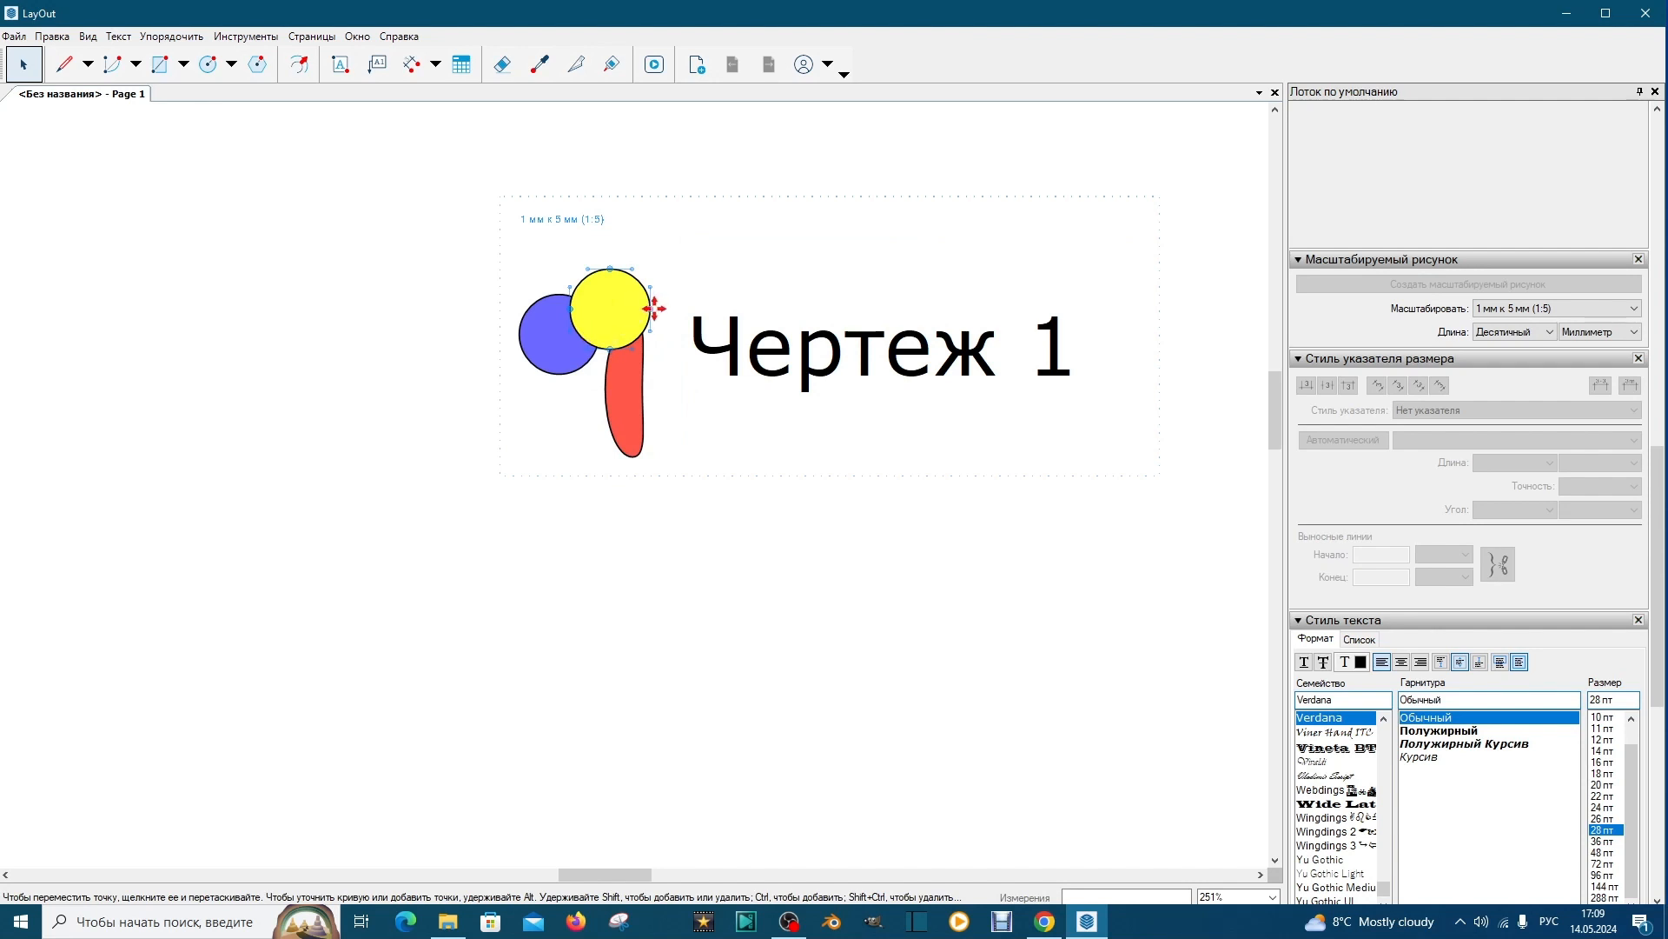
drag(654, 308, 759, 306)
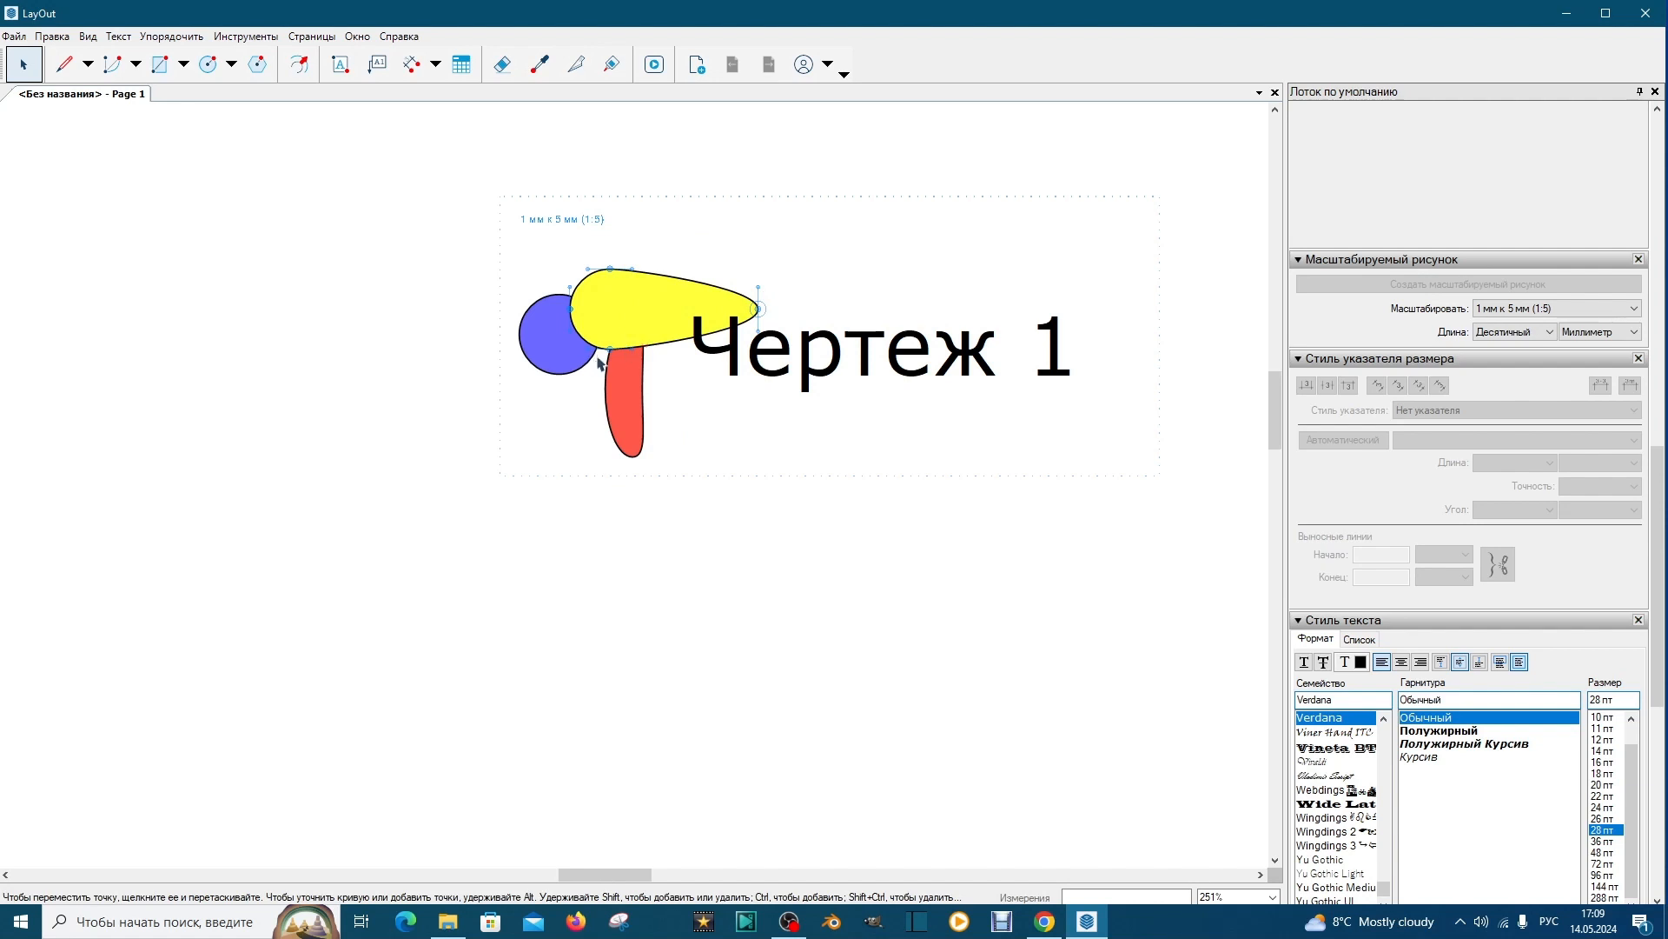
drag(610, 347, 611, 388)
key(Escape)
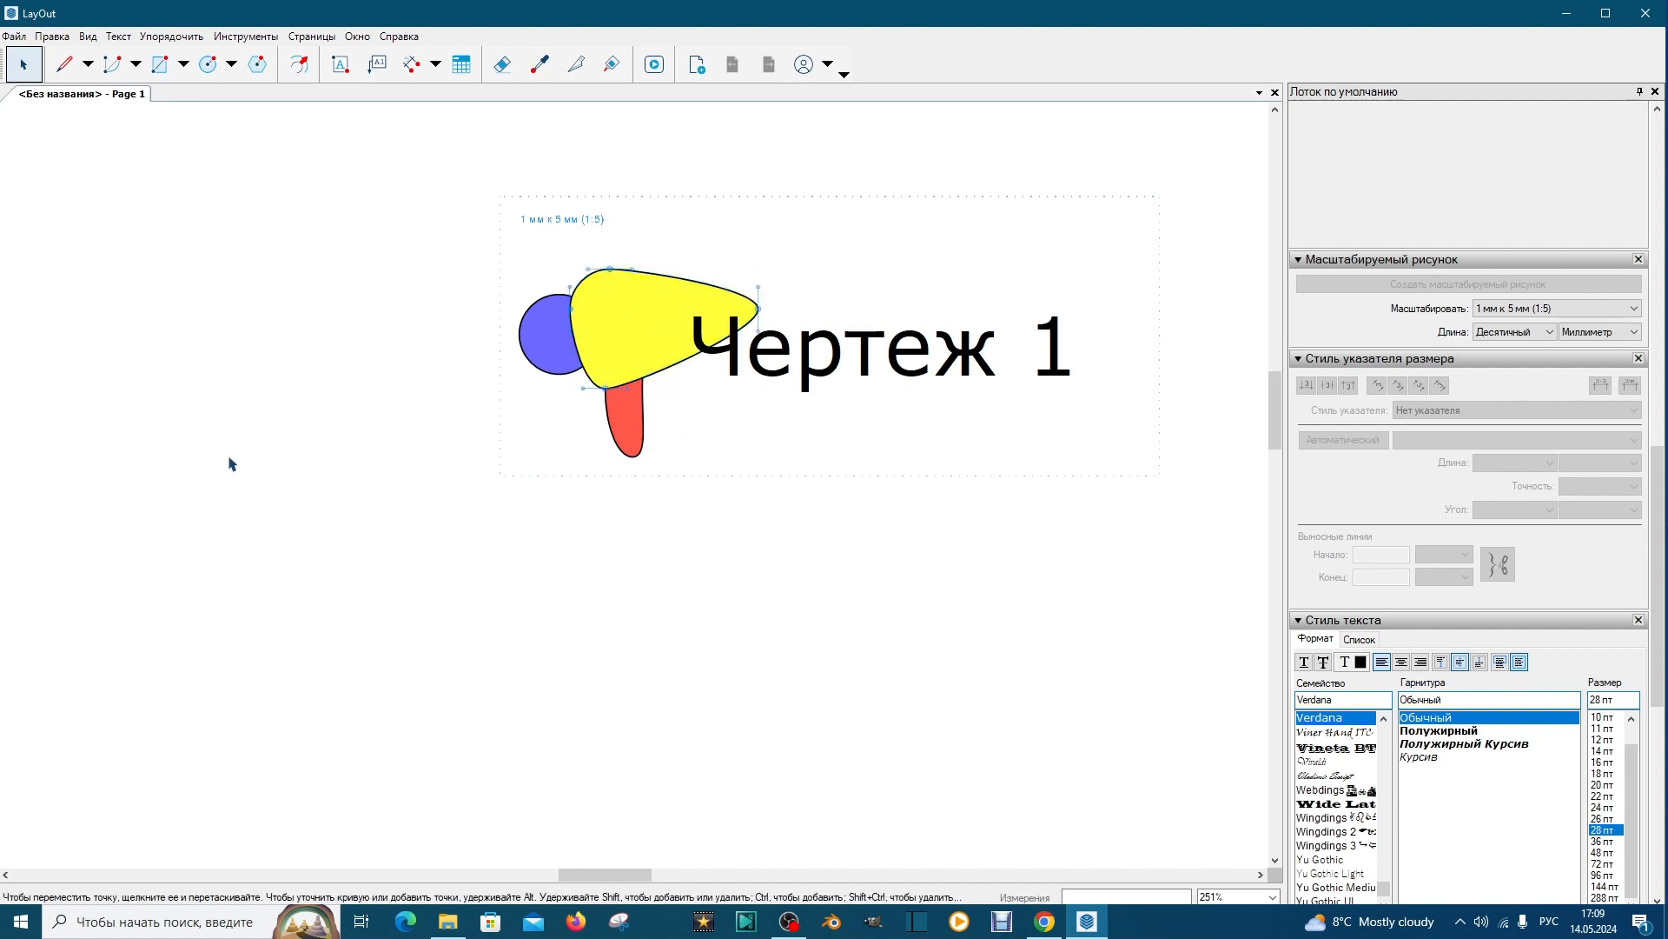
click(391, 329)
scroll(521, 382, down, 3)
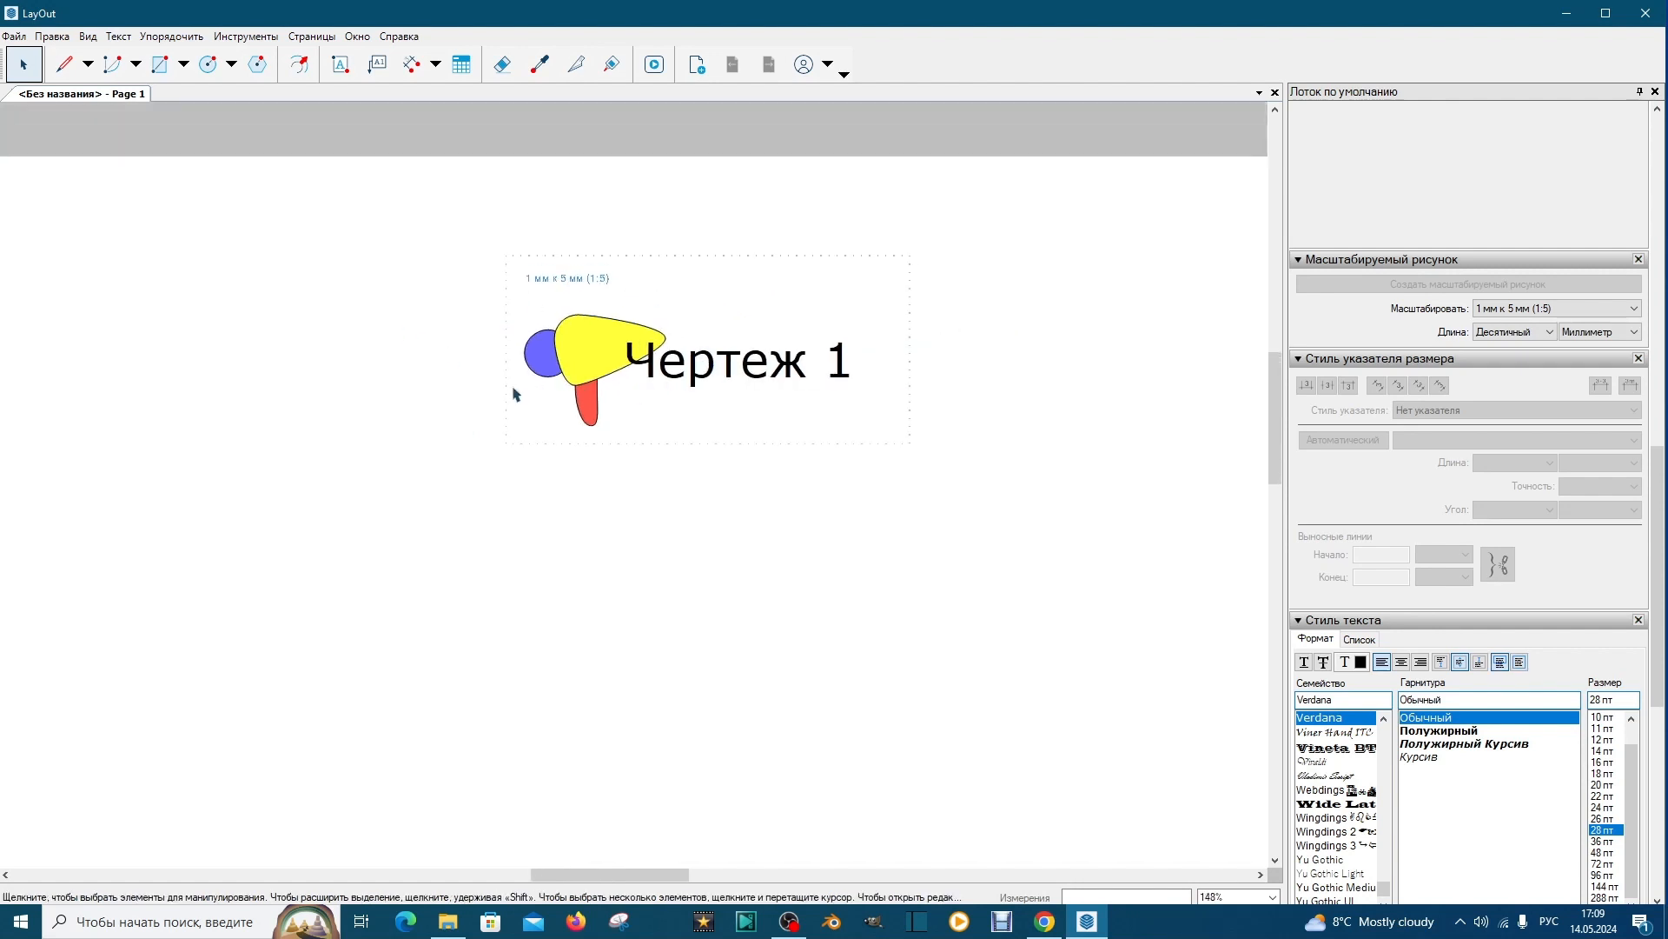
click(420, 354)
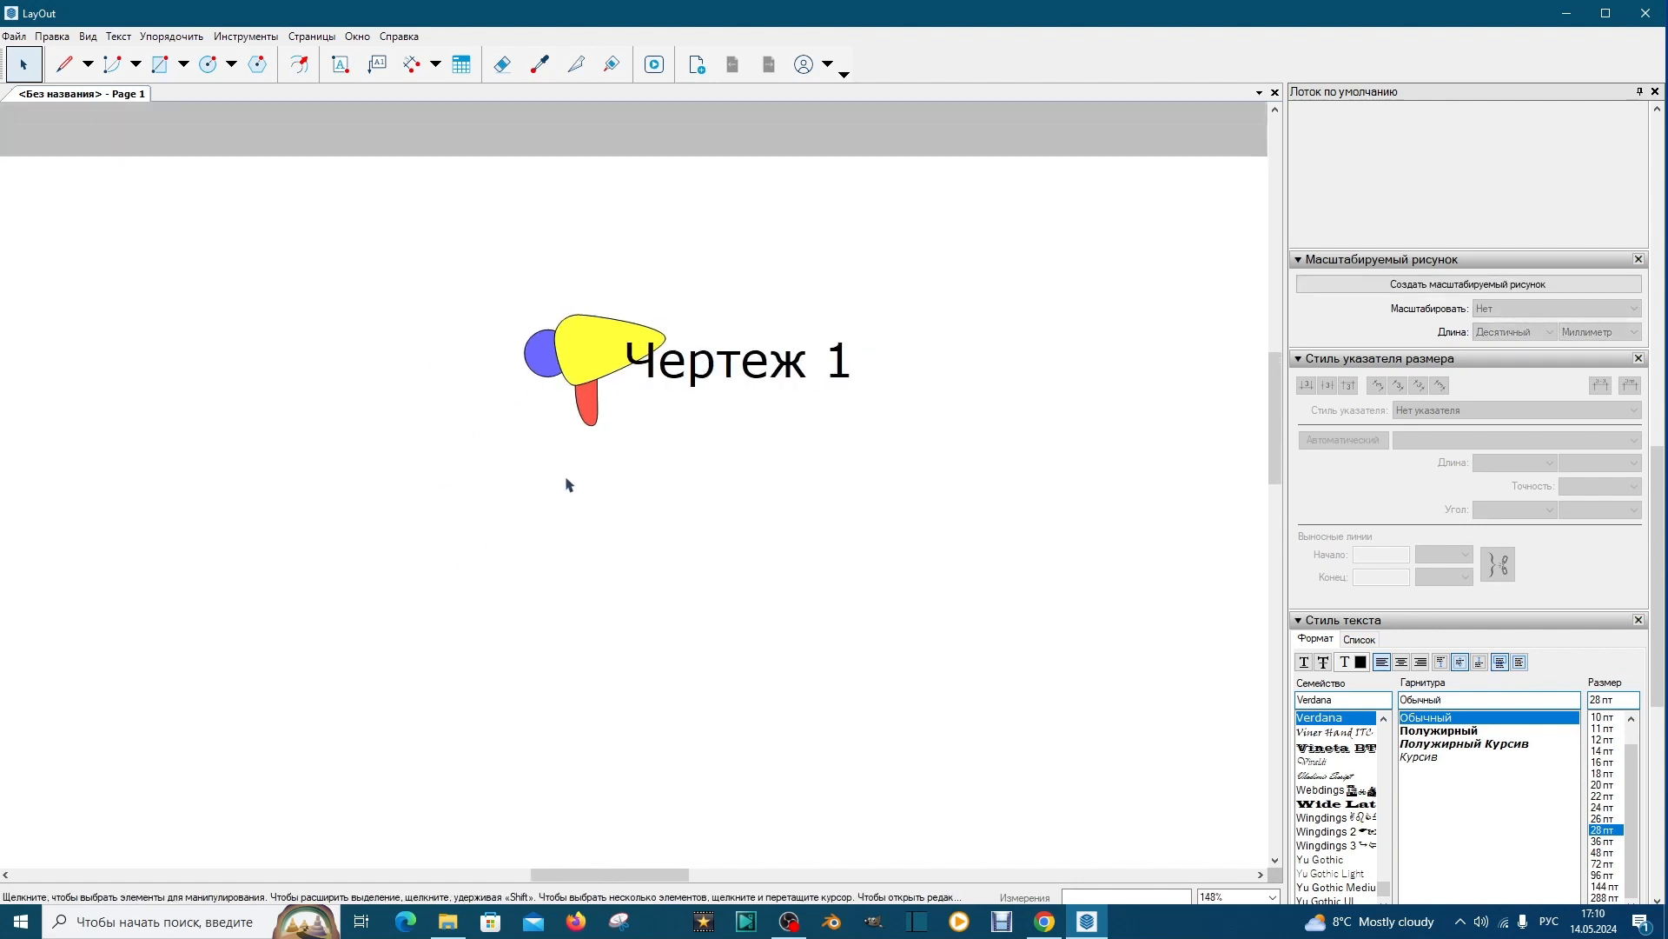
scroll(567, 484, down, 2)
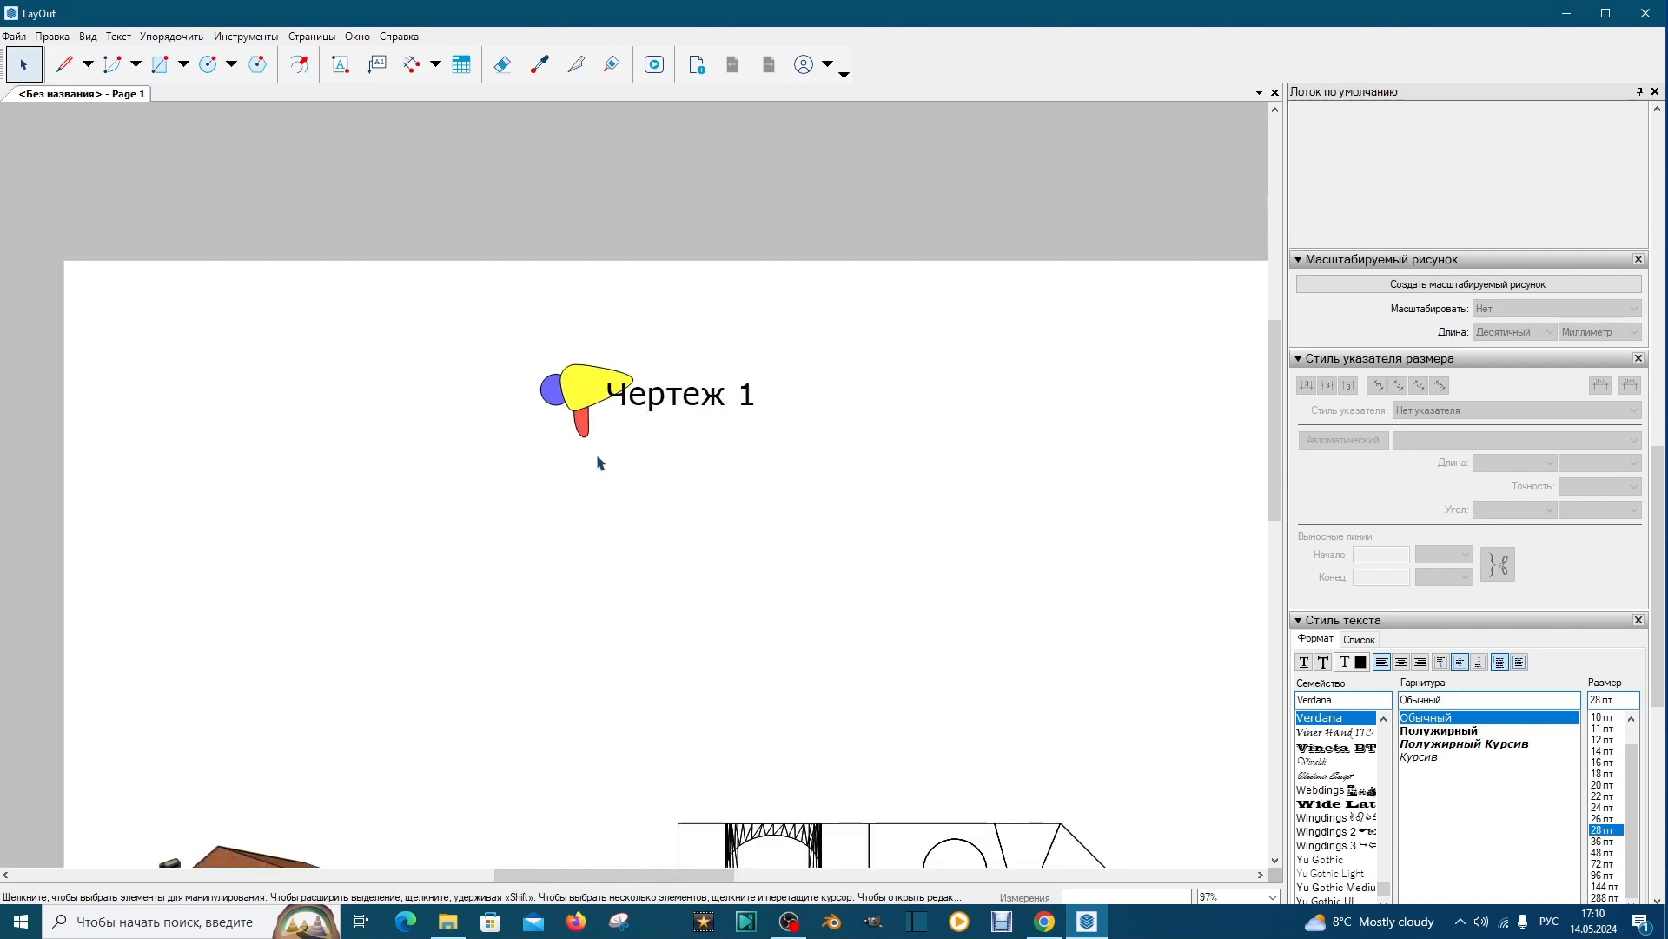
scroll(599, 463, down, 2)
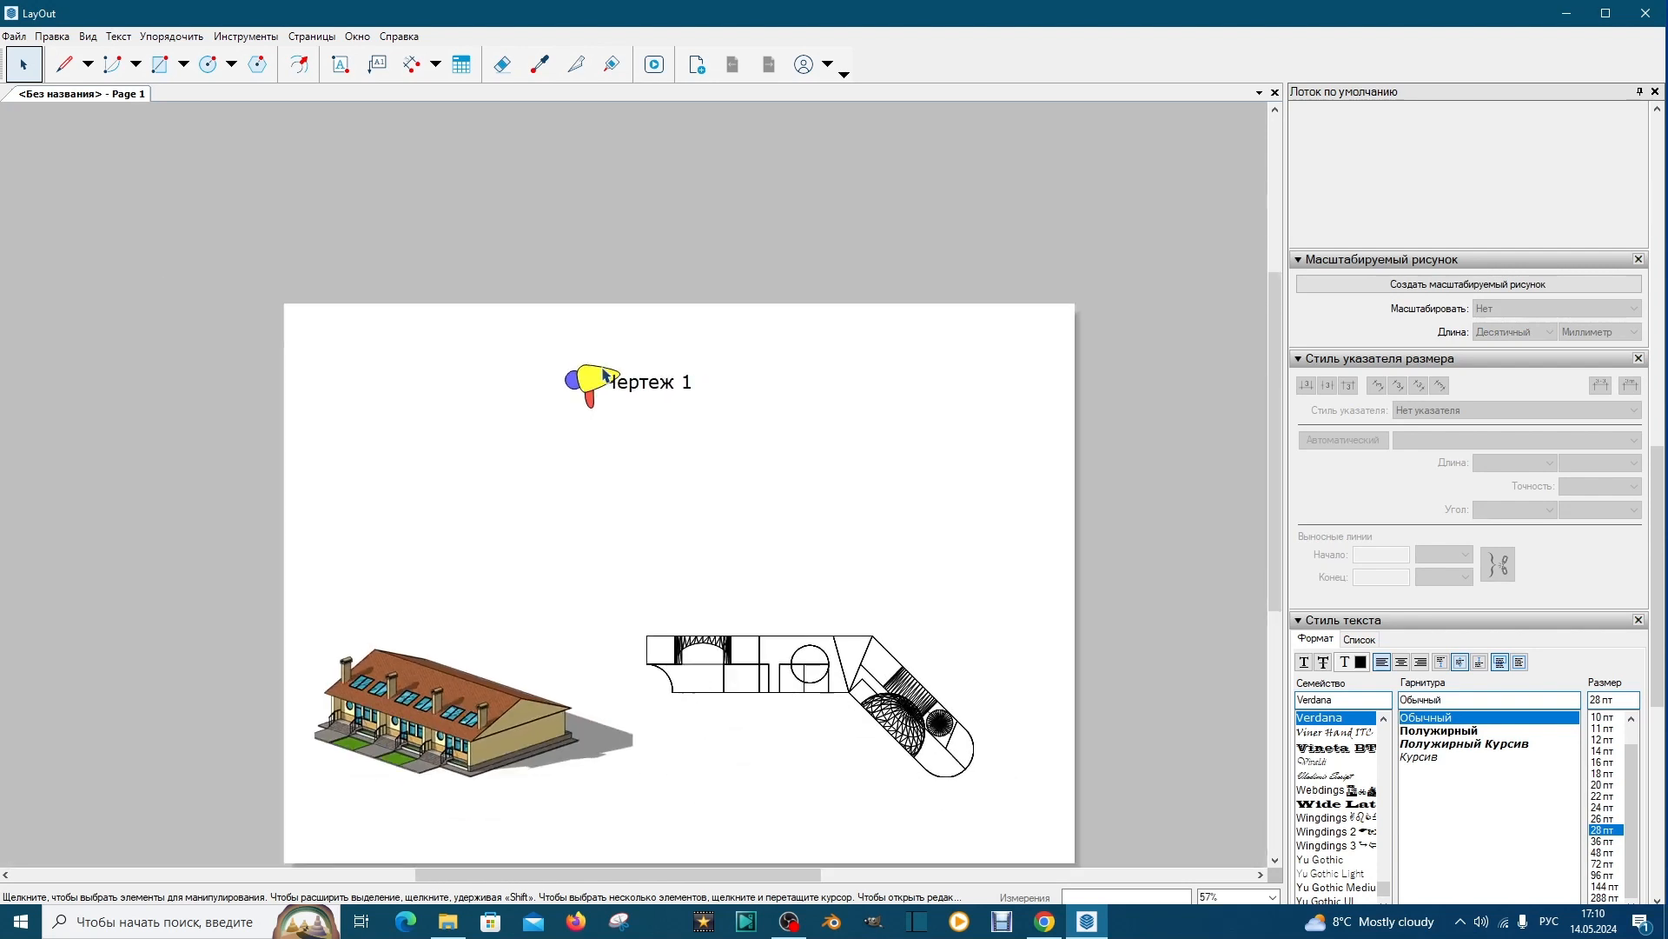
Examine the house model's camera settings and its list of available scales, keeping the current scale
scroll(613, 452, down, 1)
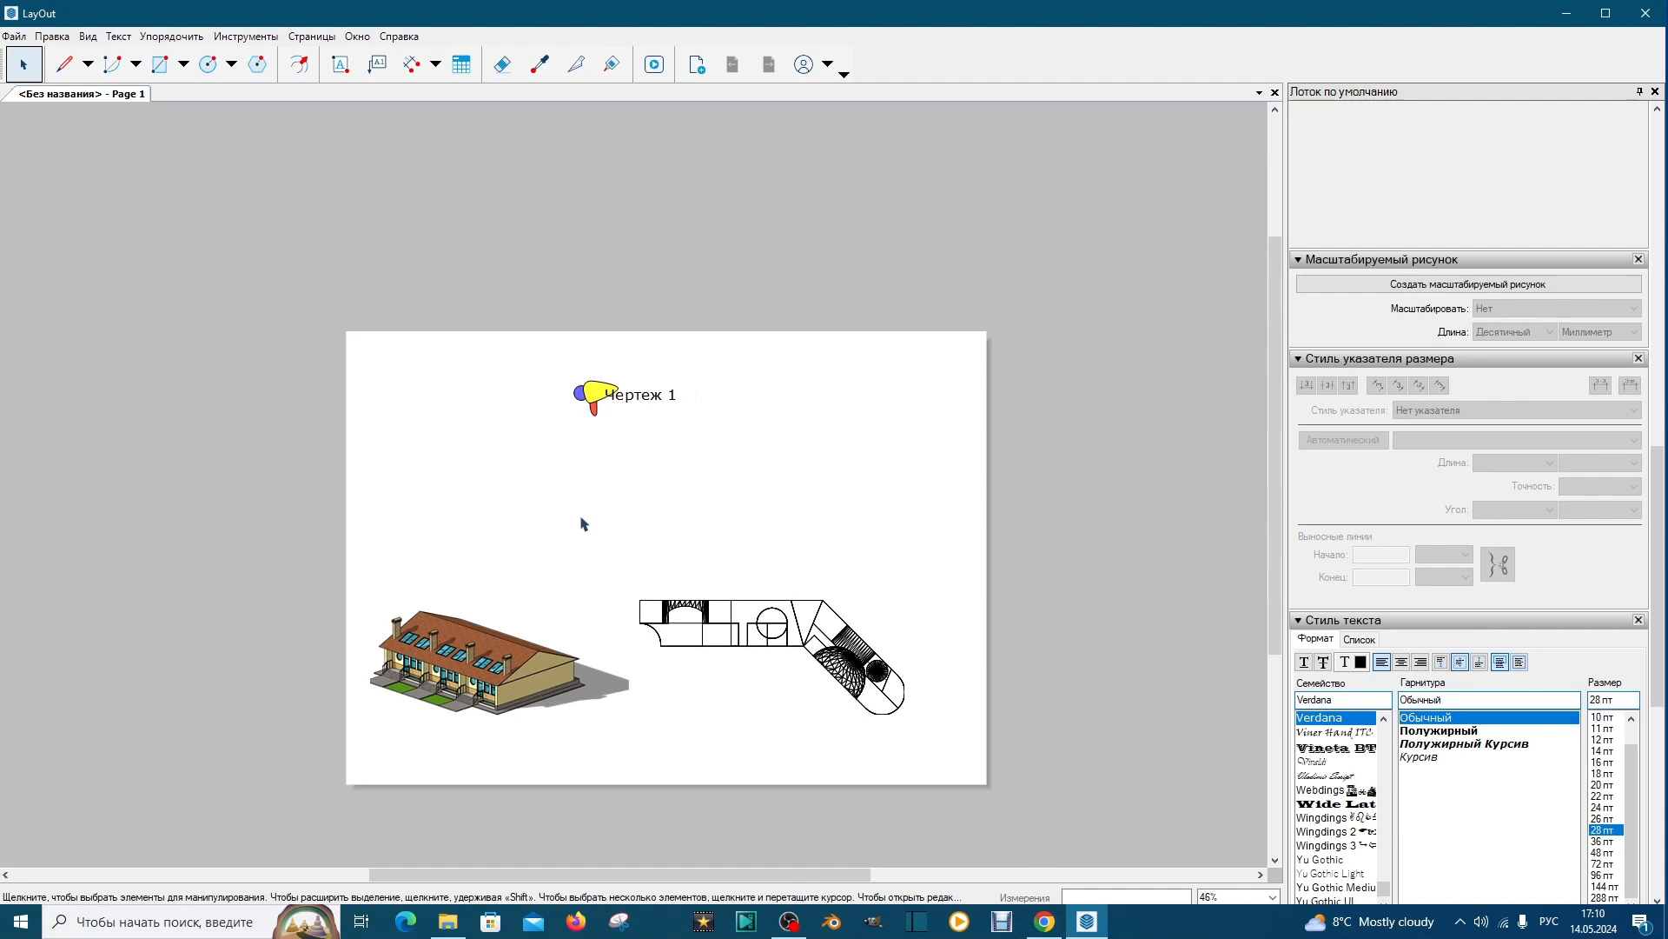
scroll(426, 743, up, 3)
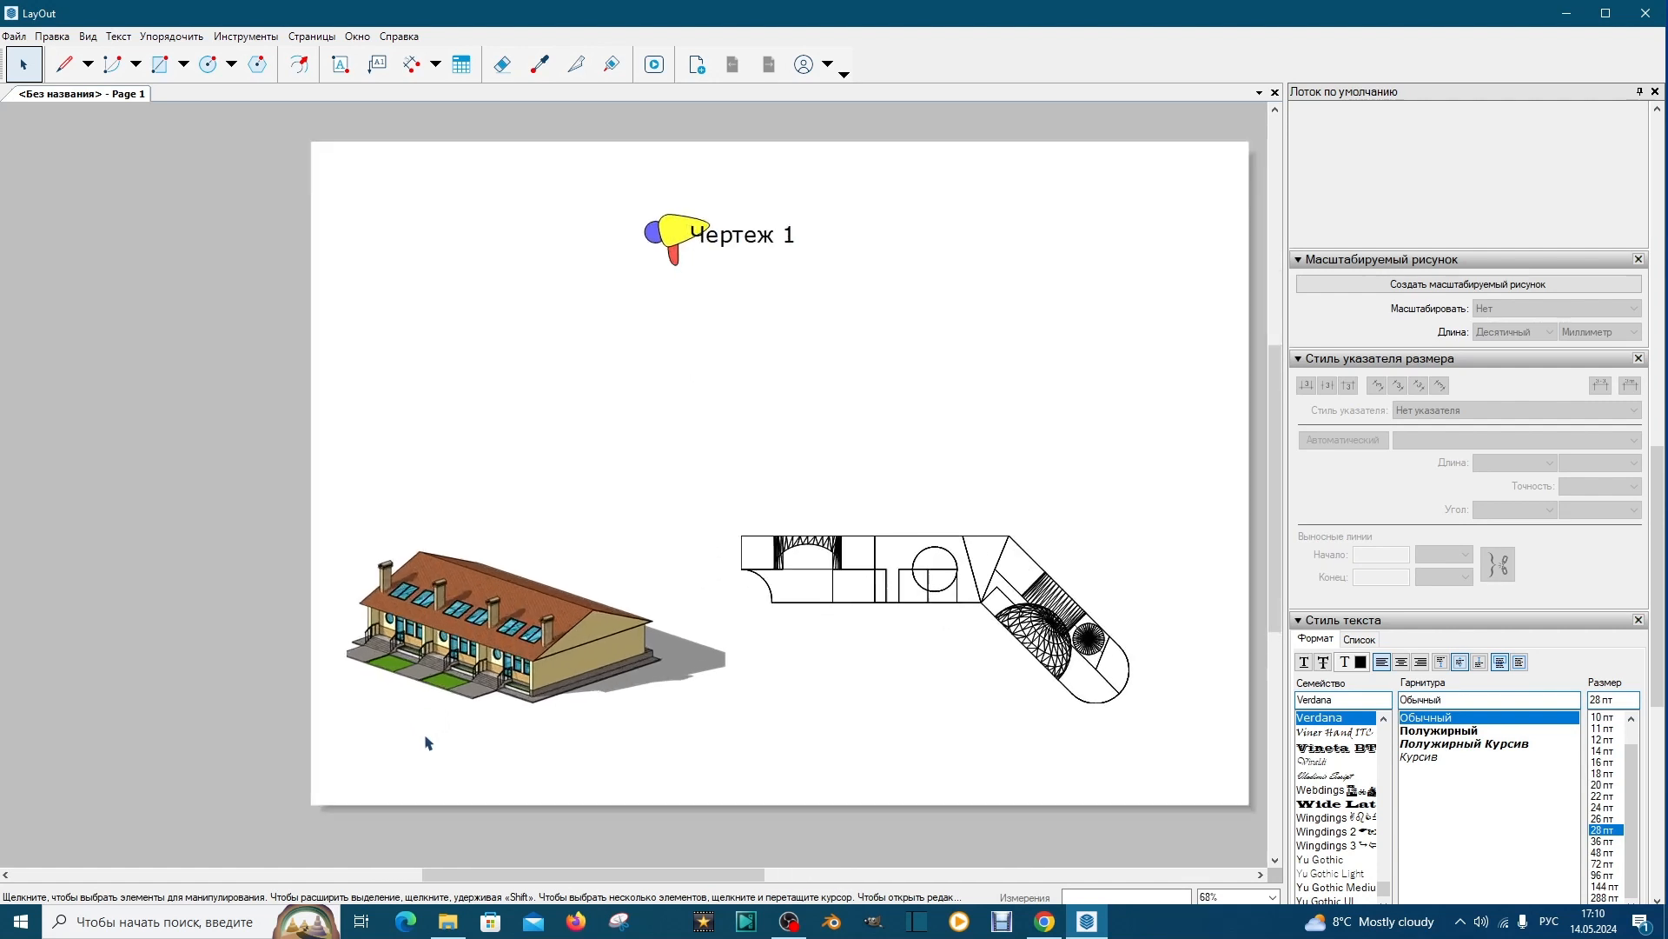
scroll(476, 775, up, 2)
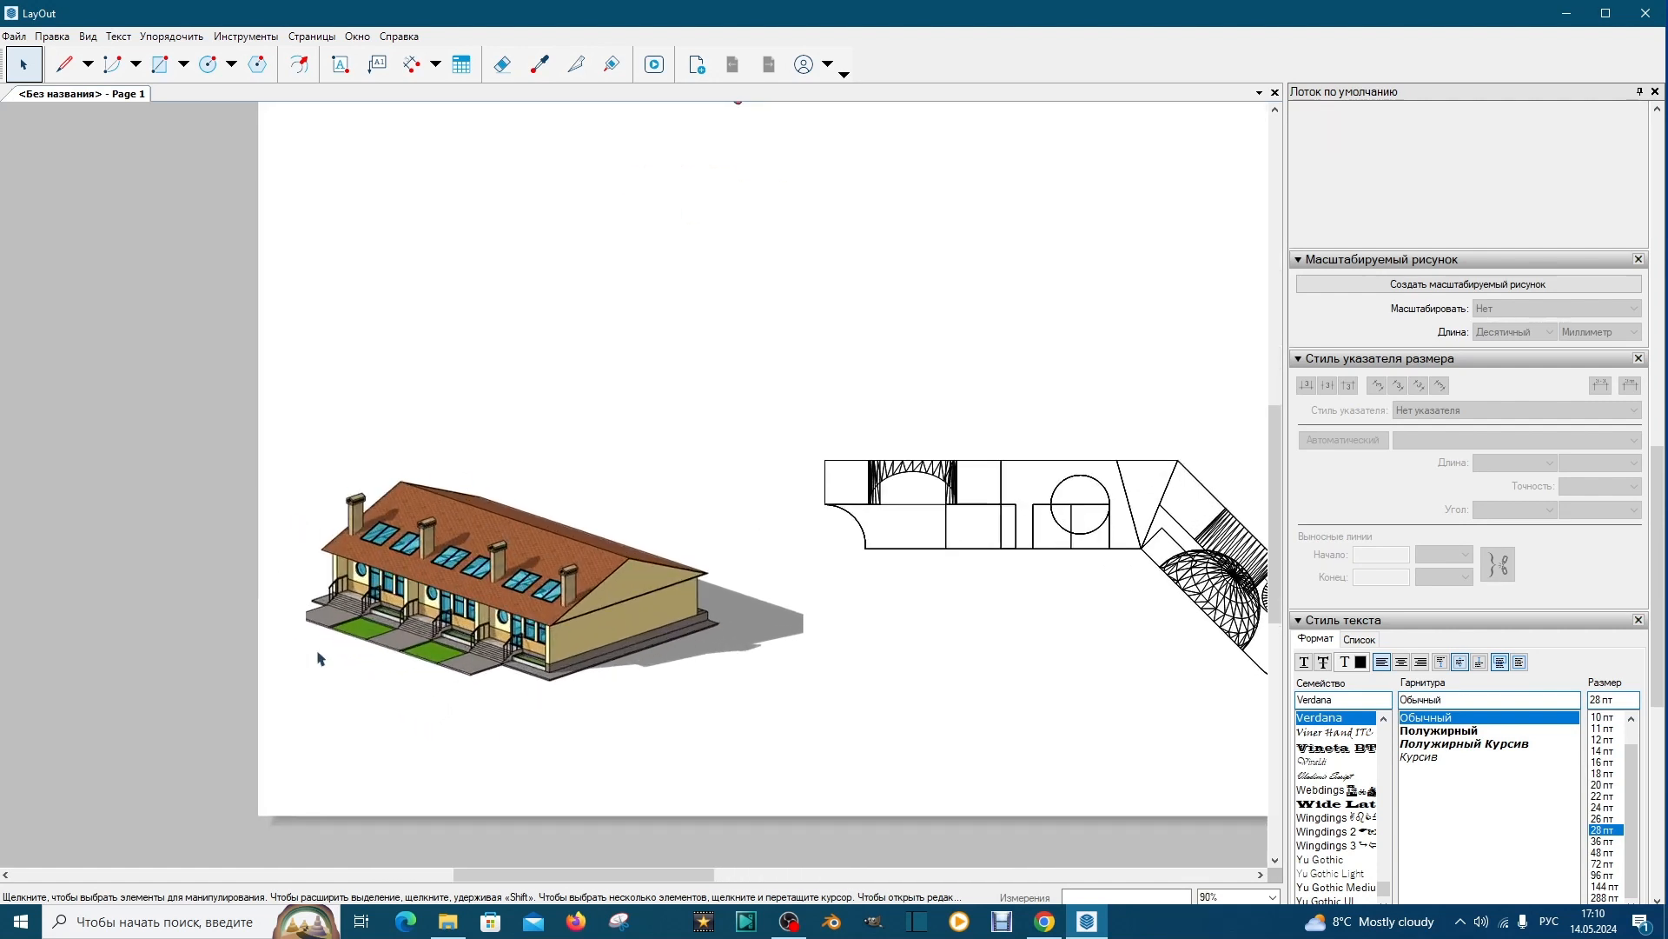
click(518, 588)
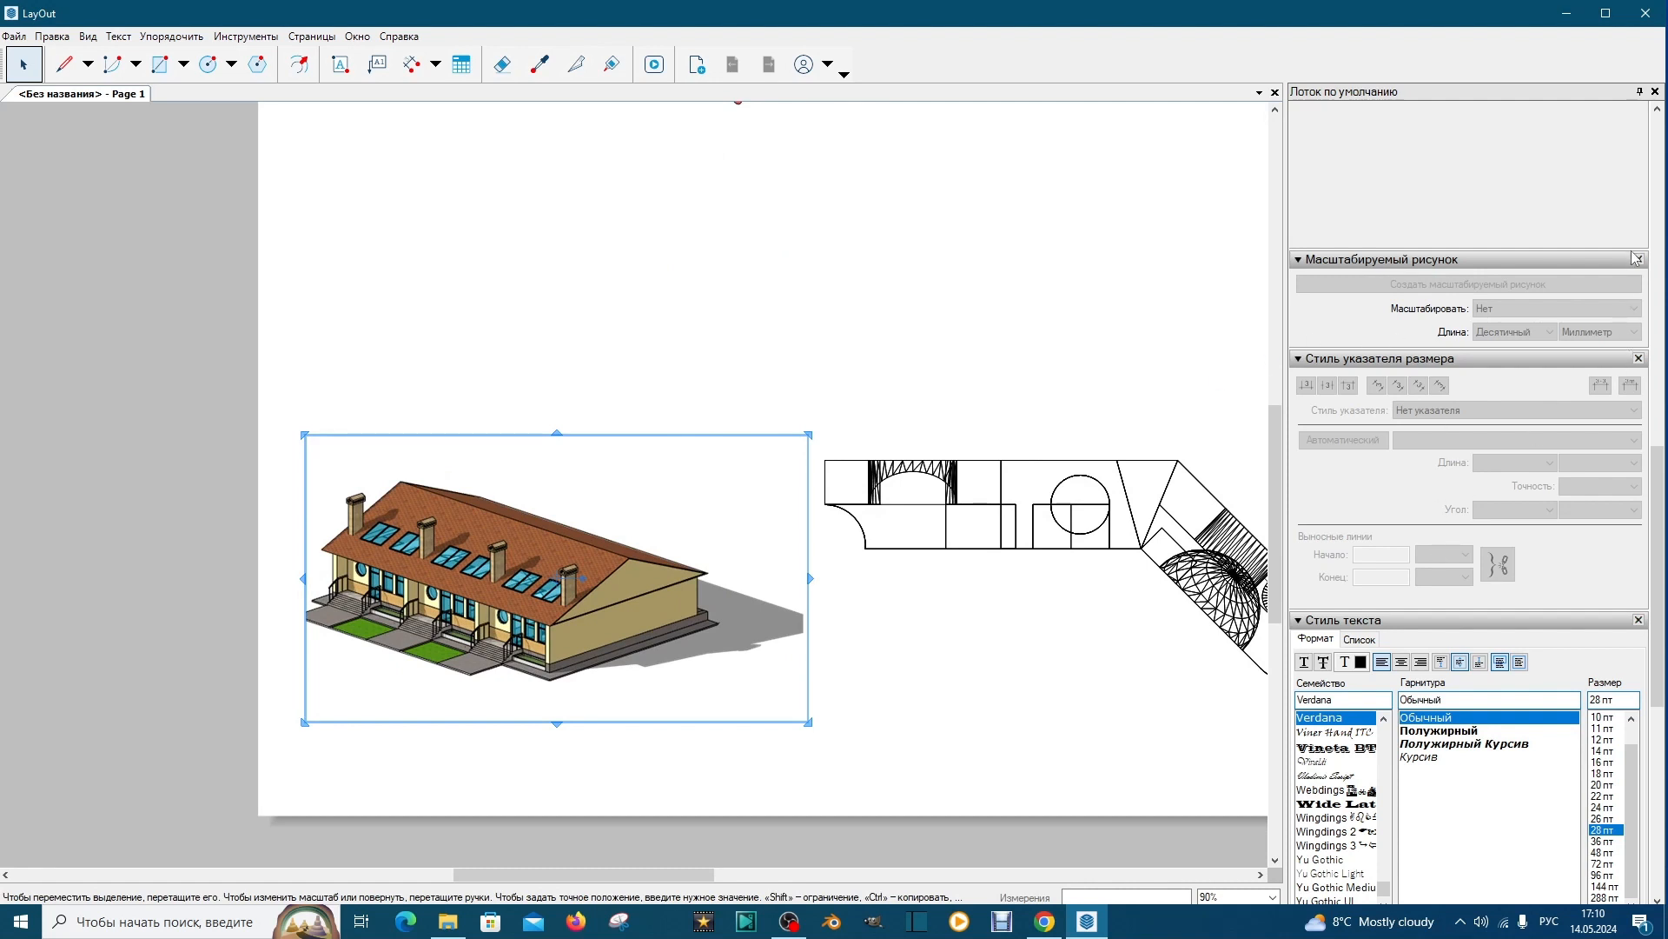
mouse_move(1663, 476)
mouse_down()
mouse_move(1642, 294)
mouse_move(1623, 268)
mouse_up()
scroll(1623, 268, up, 1)
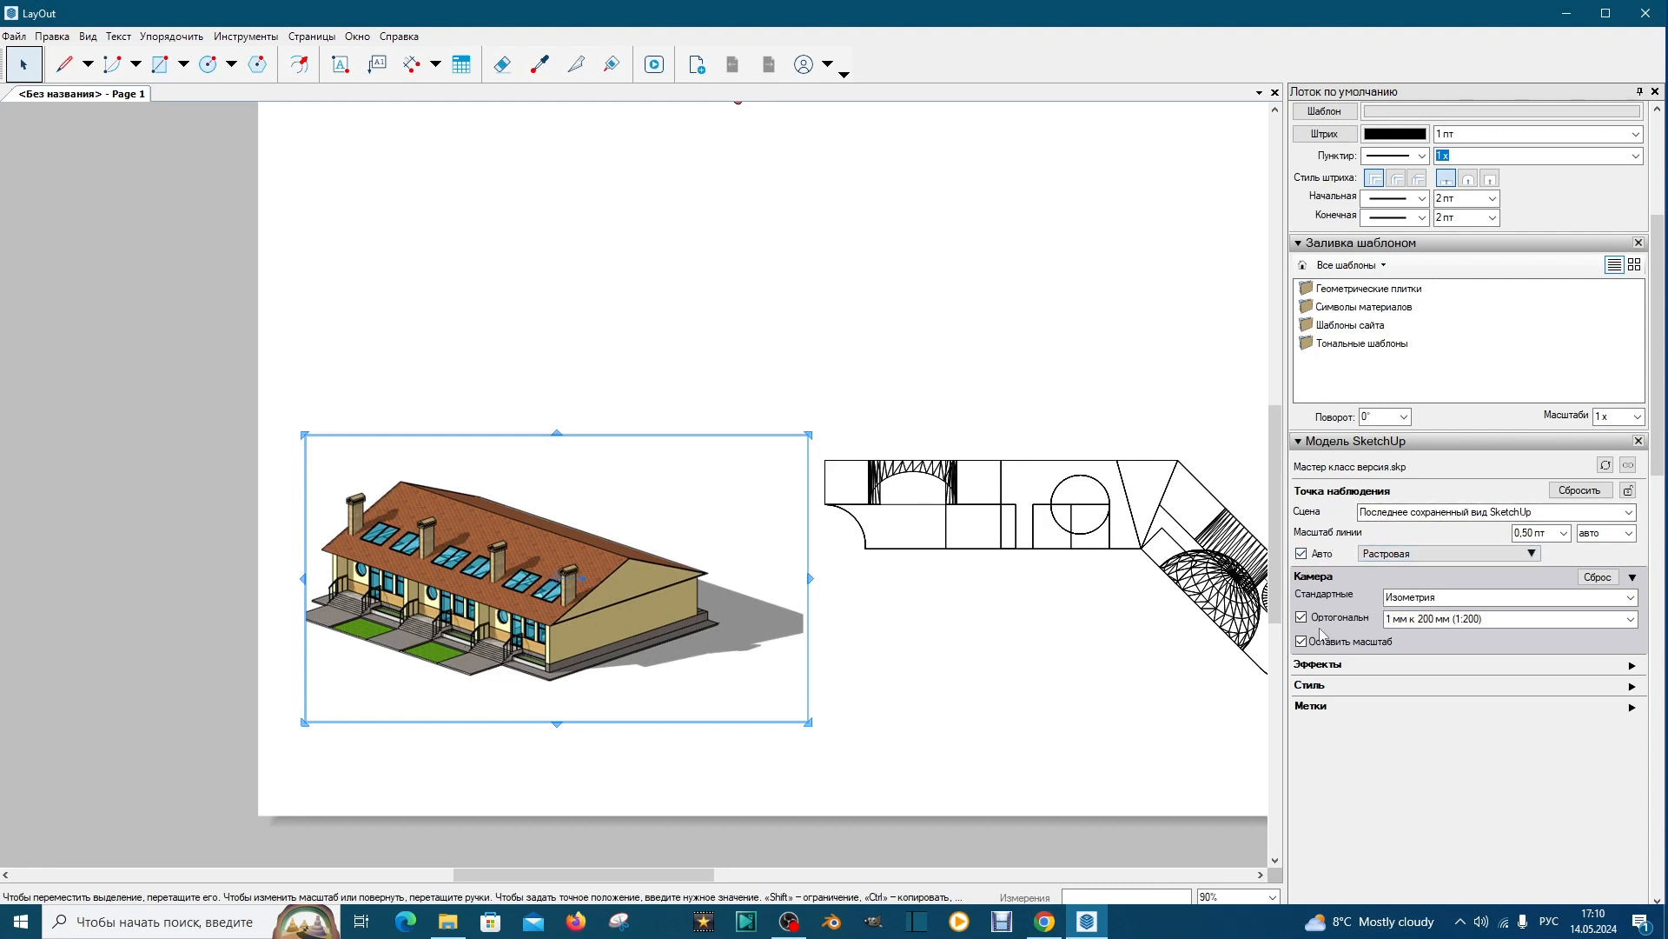
click(1631, 620)
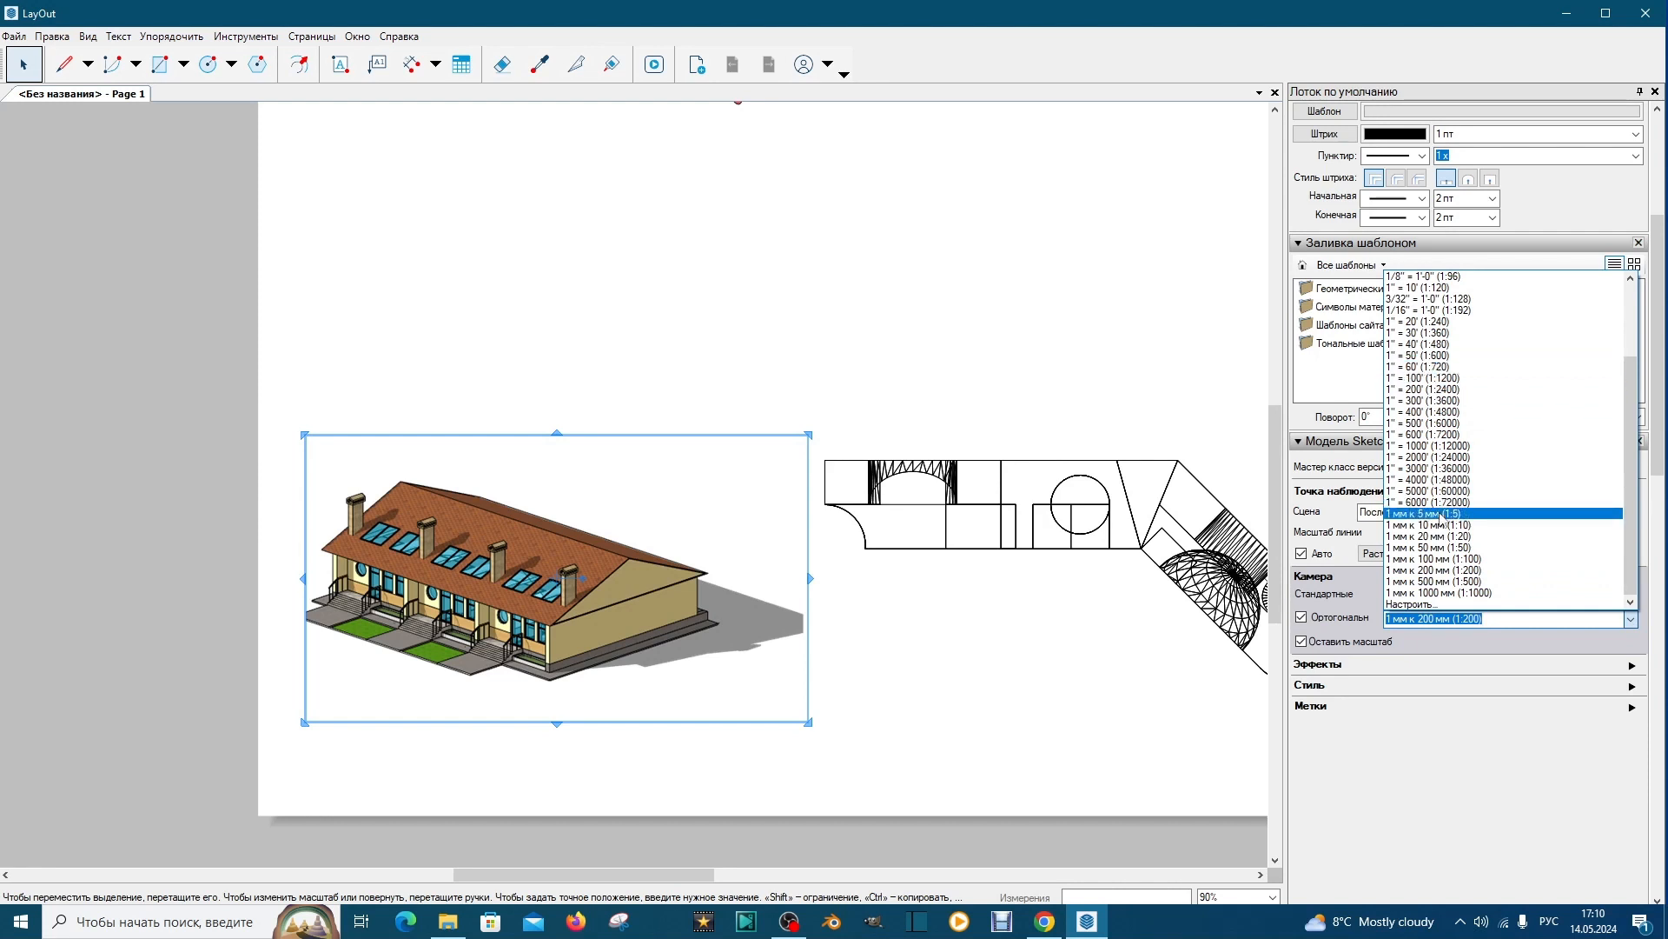
click(951, 741)
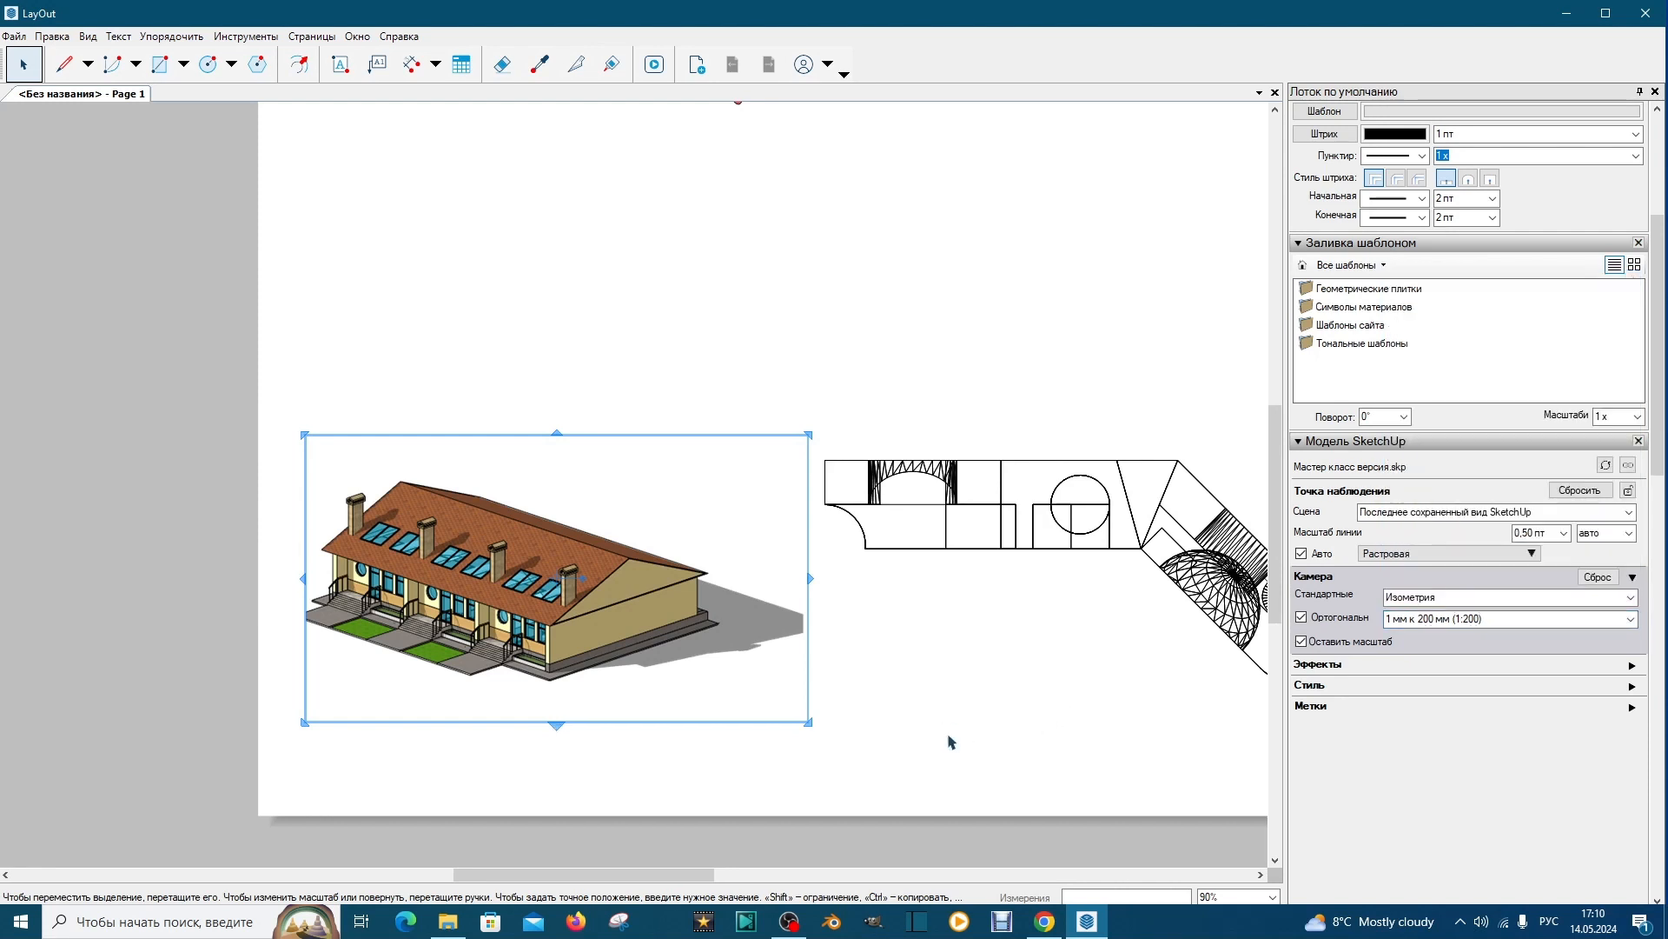
click(963, 714)
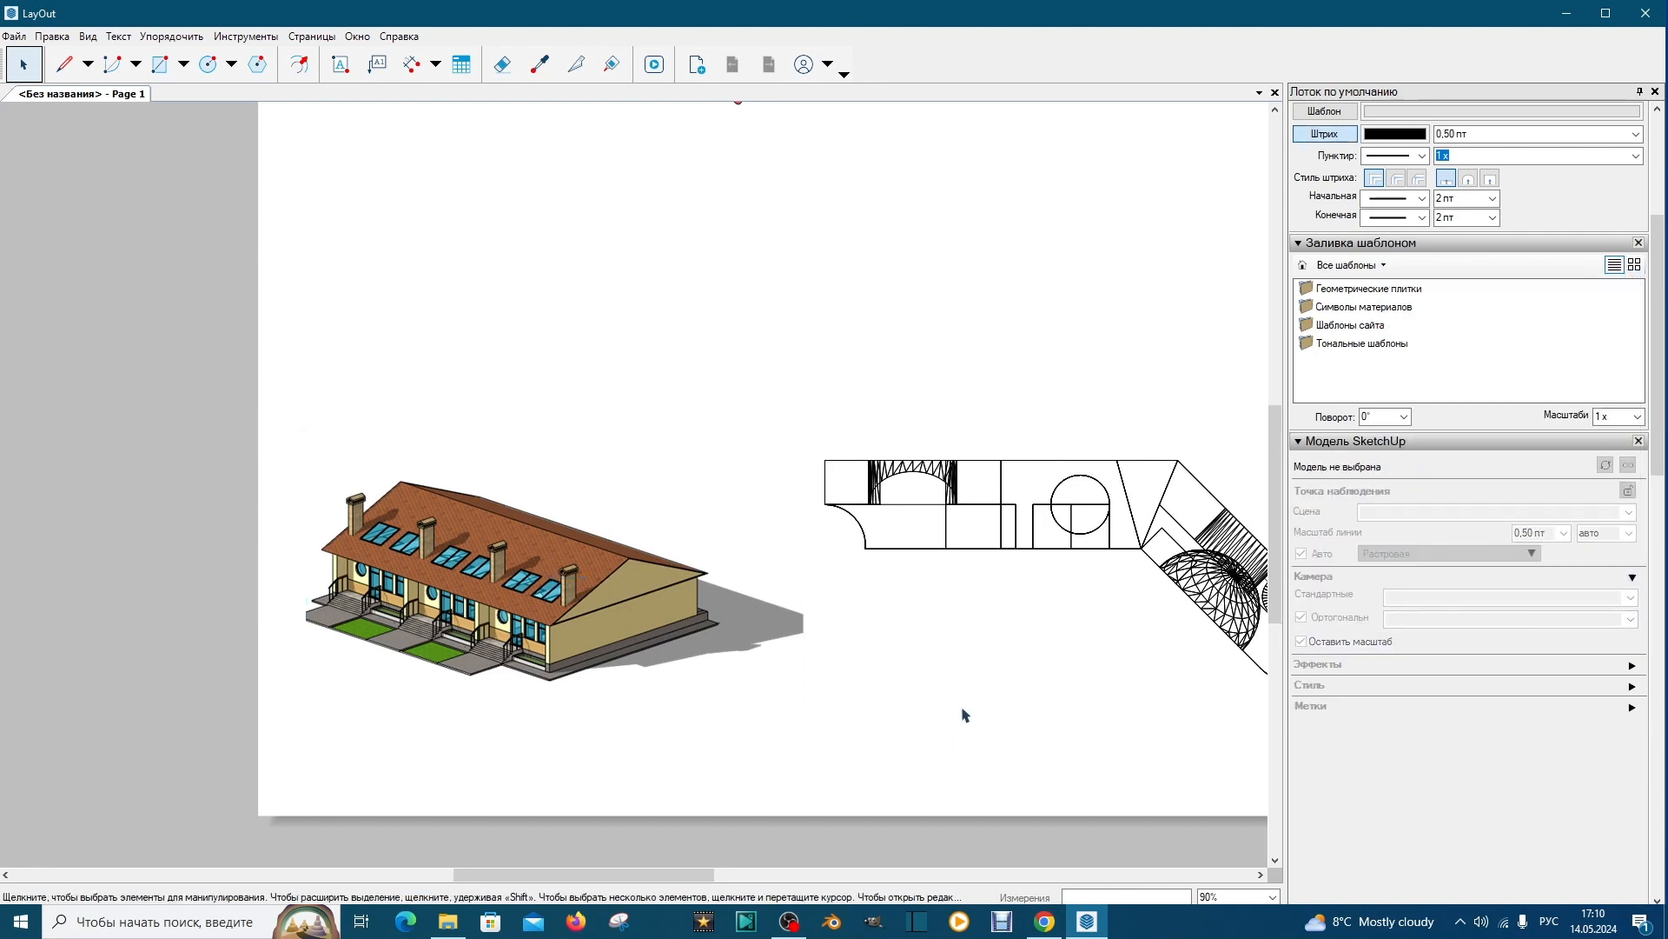
click(558, 602)
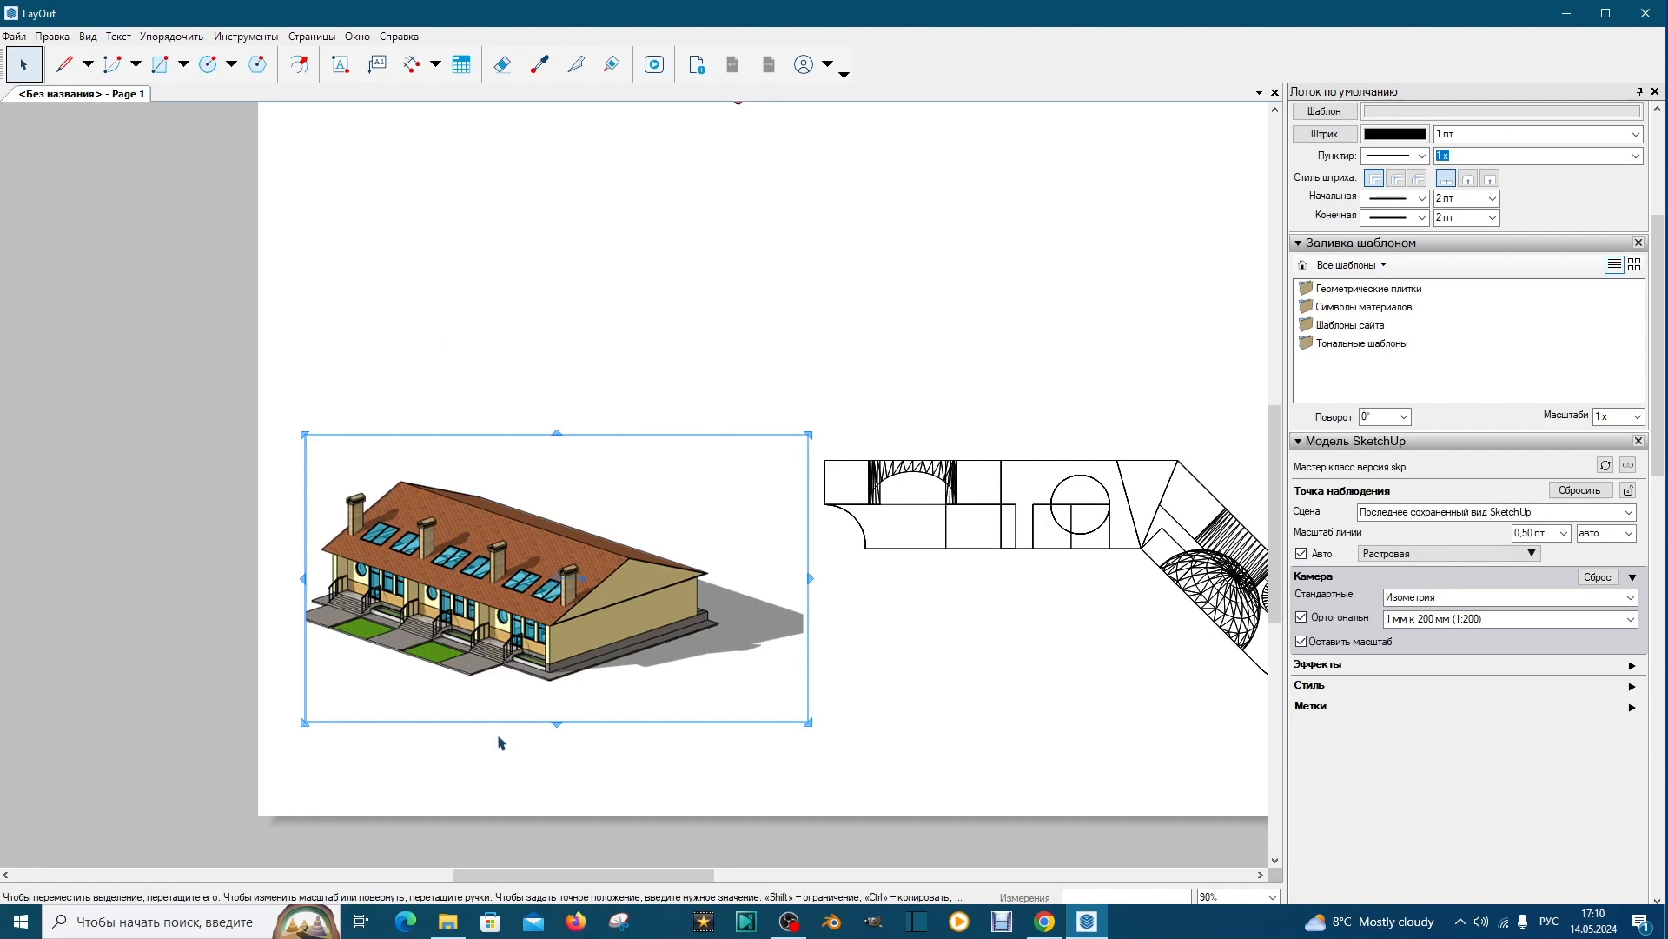
click(885, 678)
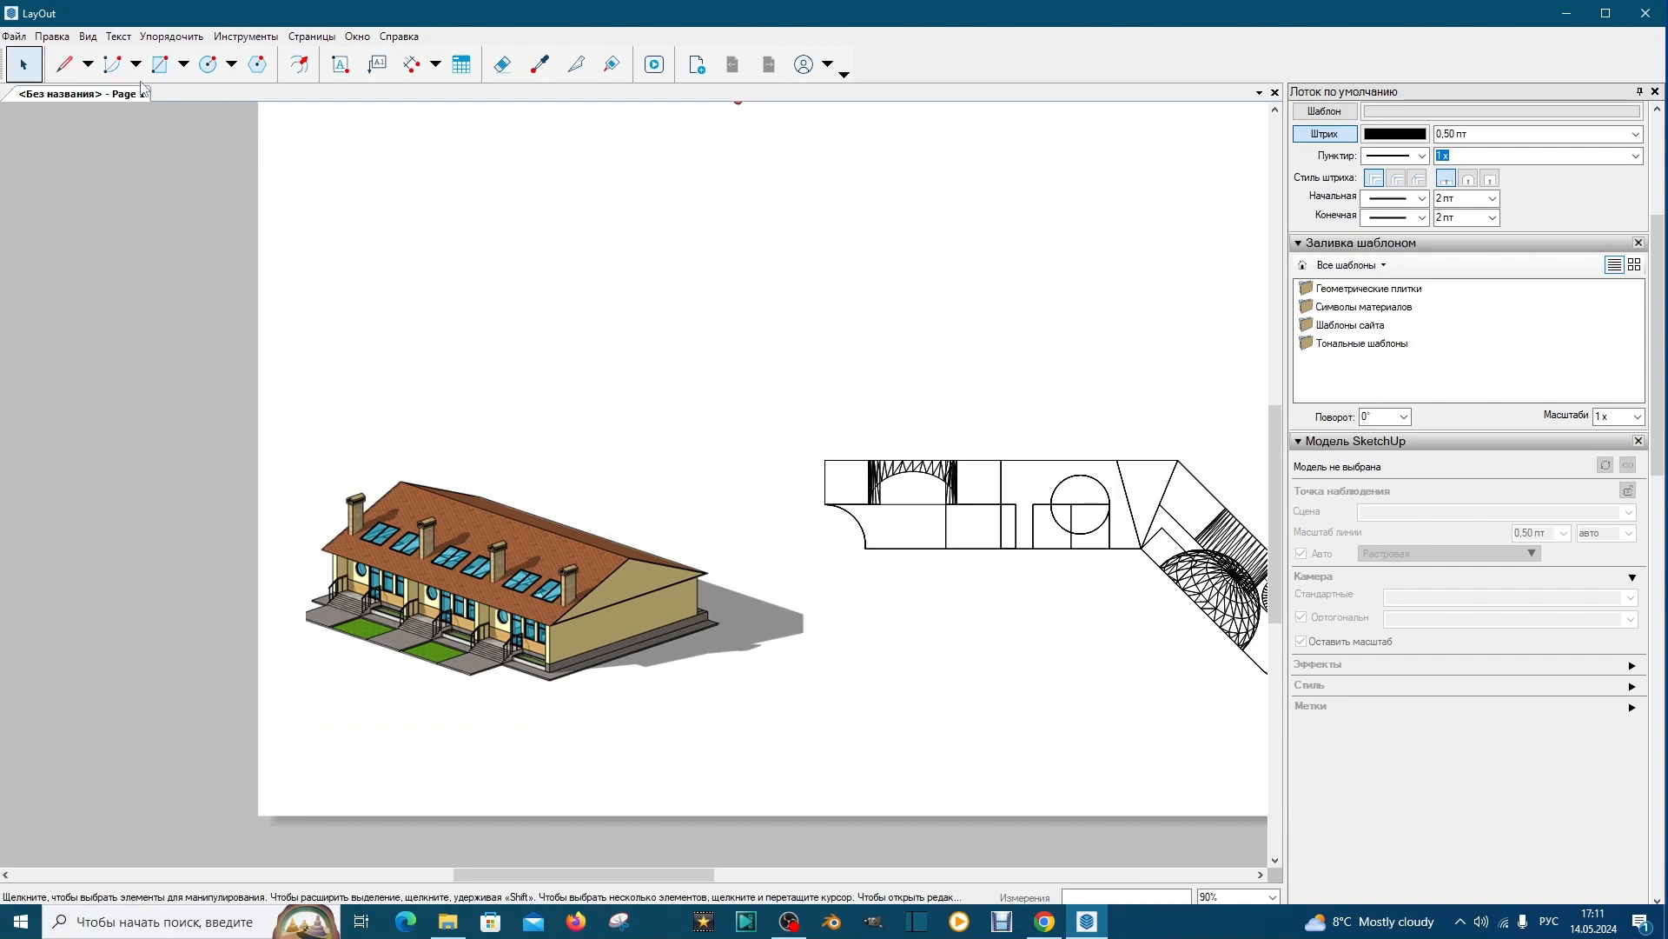
Draw a large yellow-filled circle centred on the house model, covering the whole building
click(211, 67)
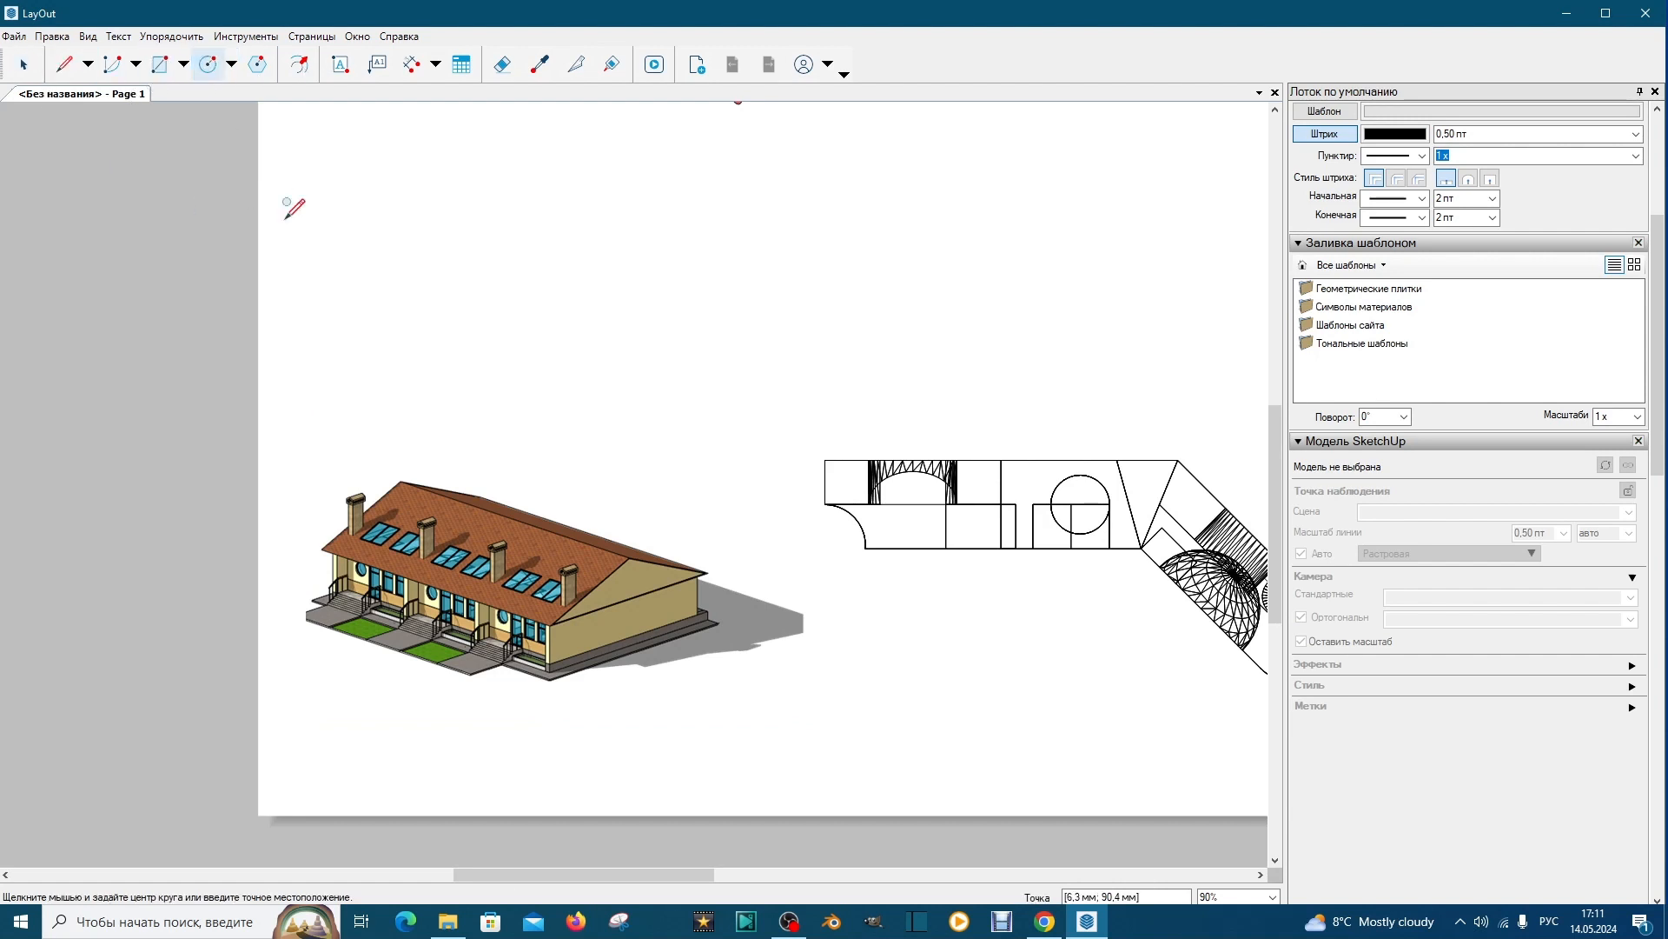
click(512, 585)
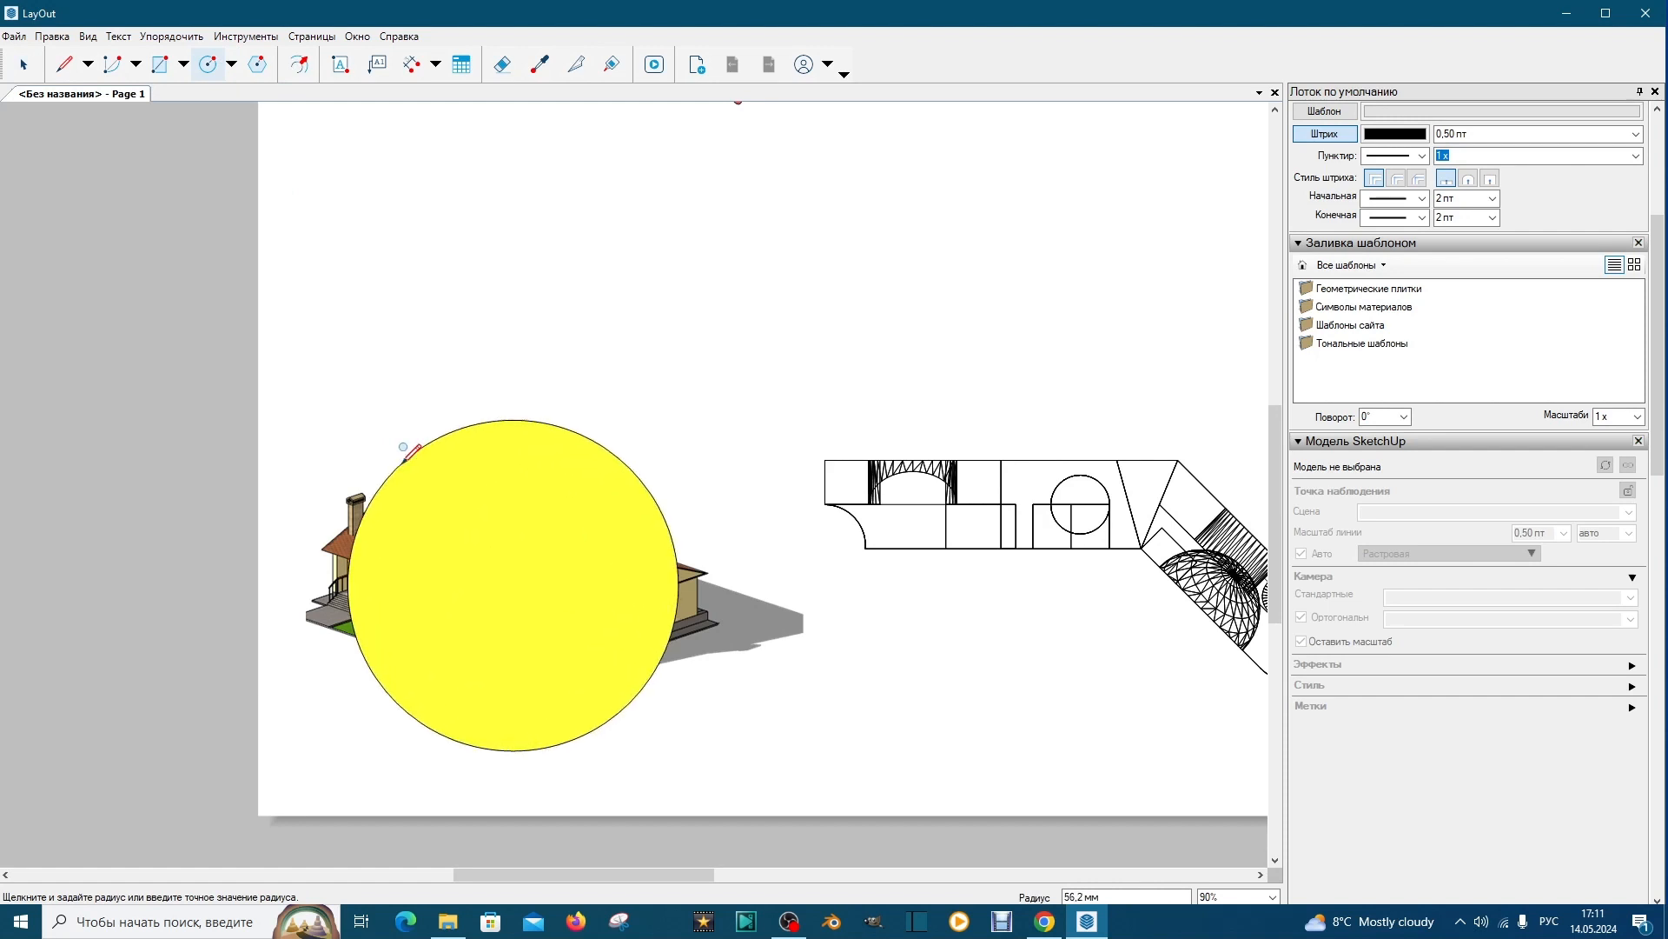
click(343, 442)
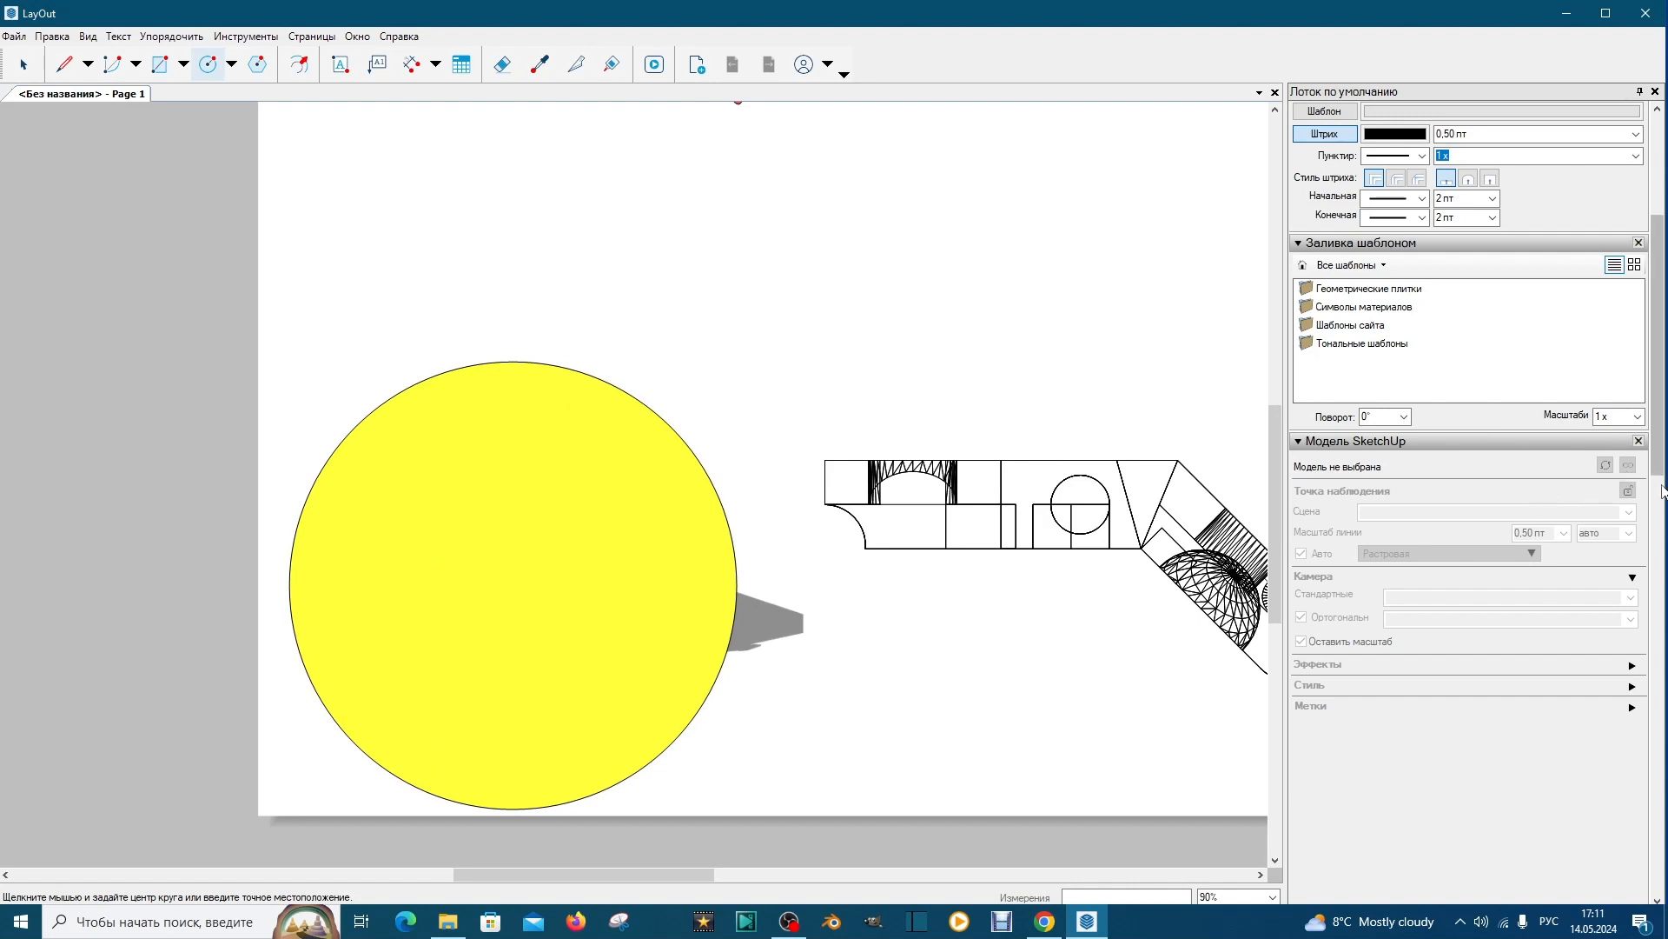
Add a new layer and place it at the bottom of the layer order, below On Every Page
drag(1659, 446, 1660, 846)
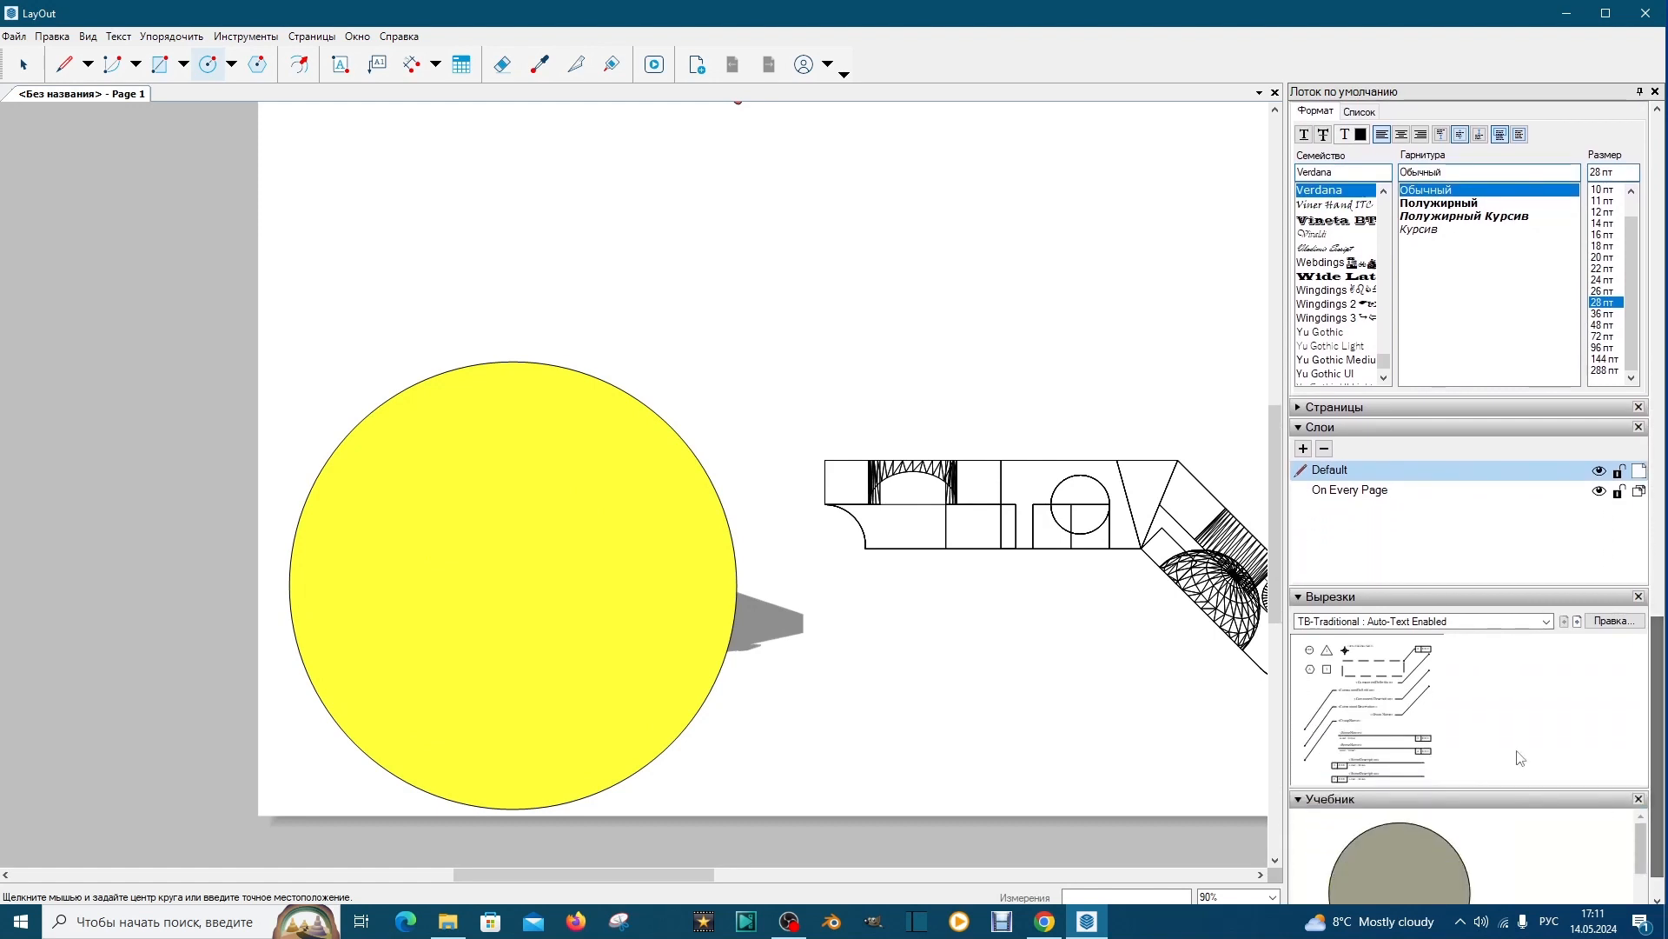
click(1303, 448)
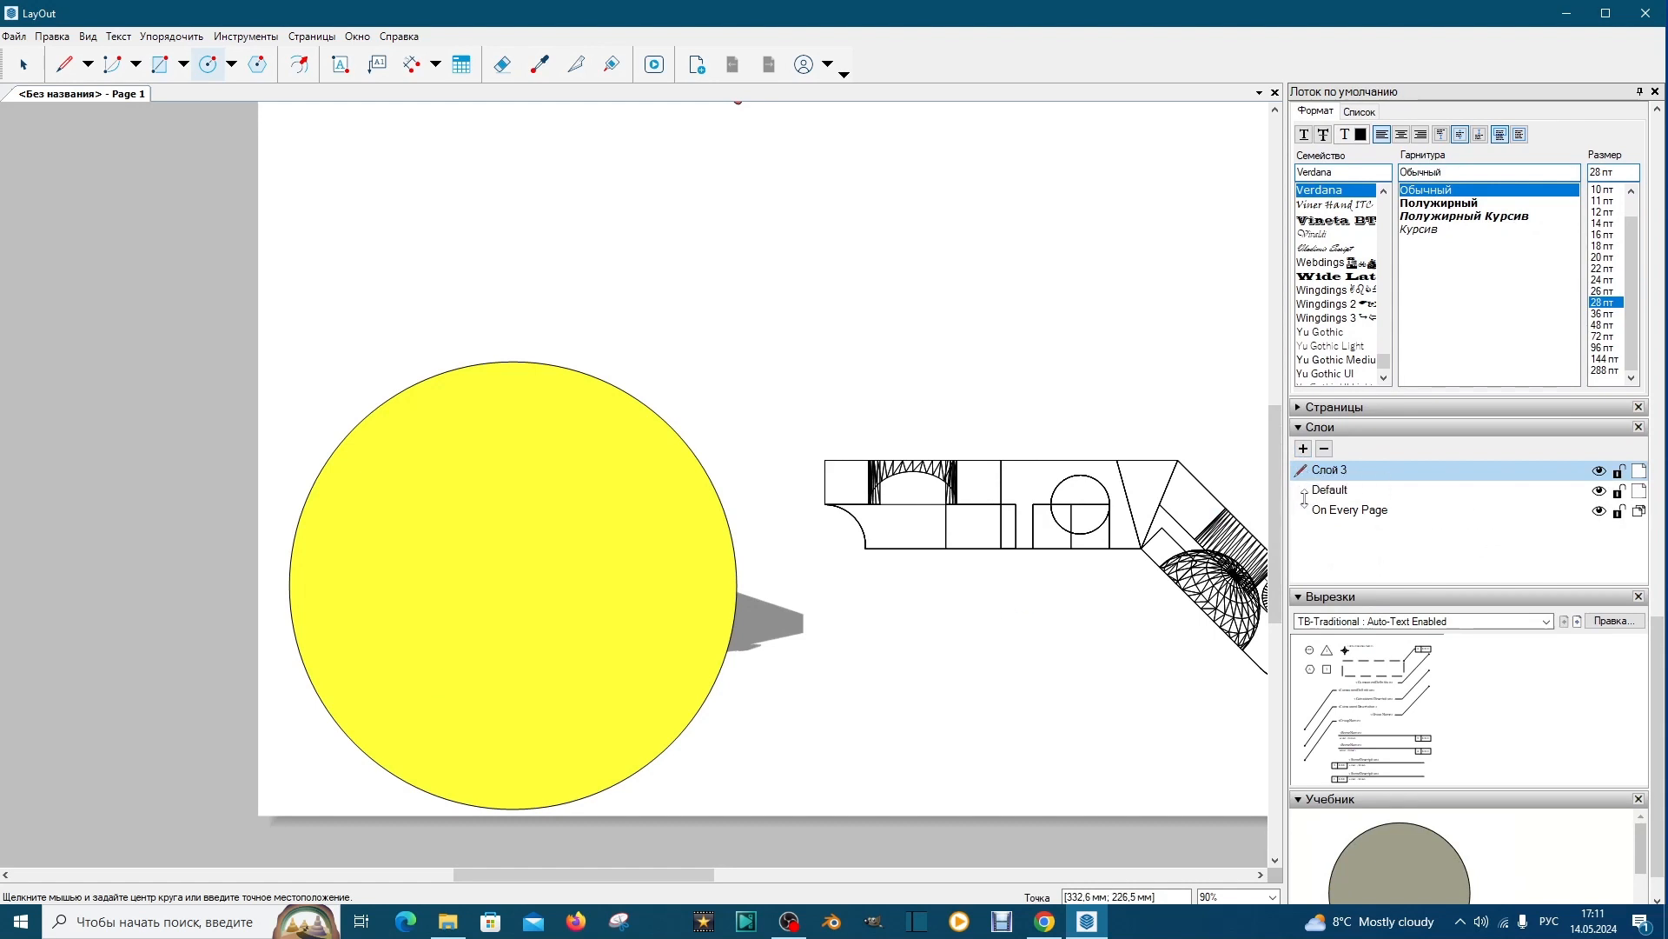
drag(1312, 532, 1316, 541)
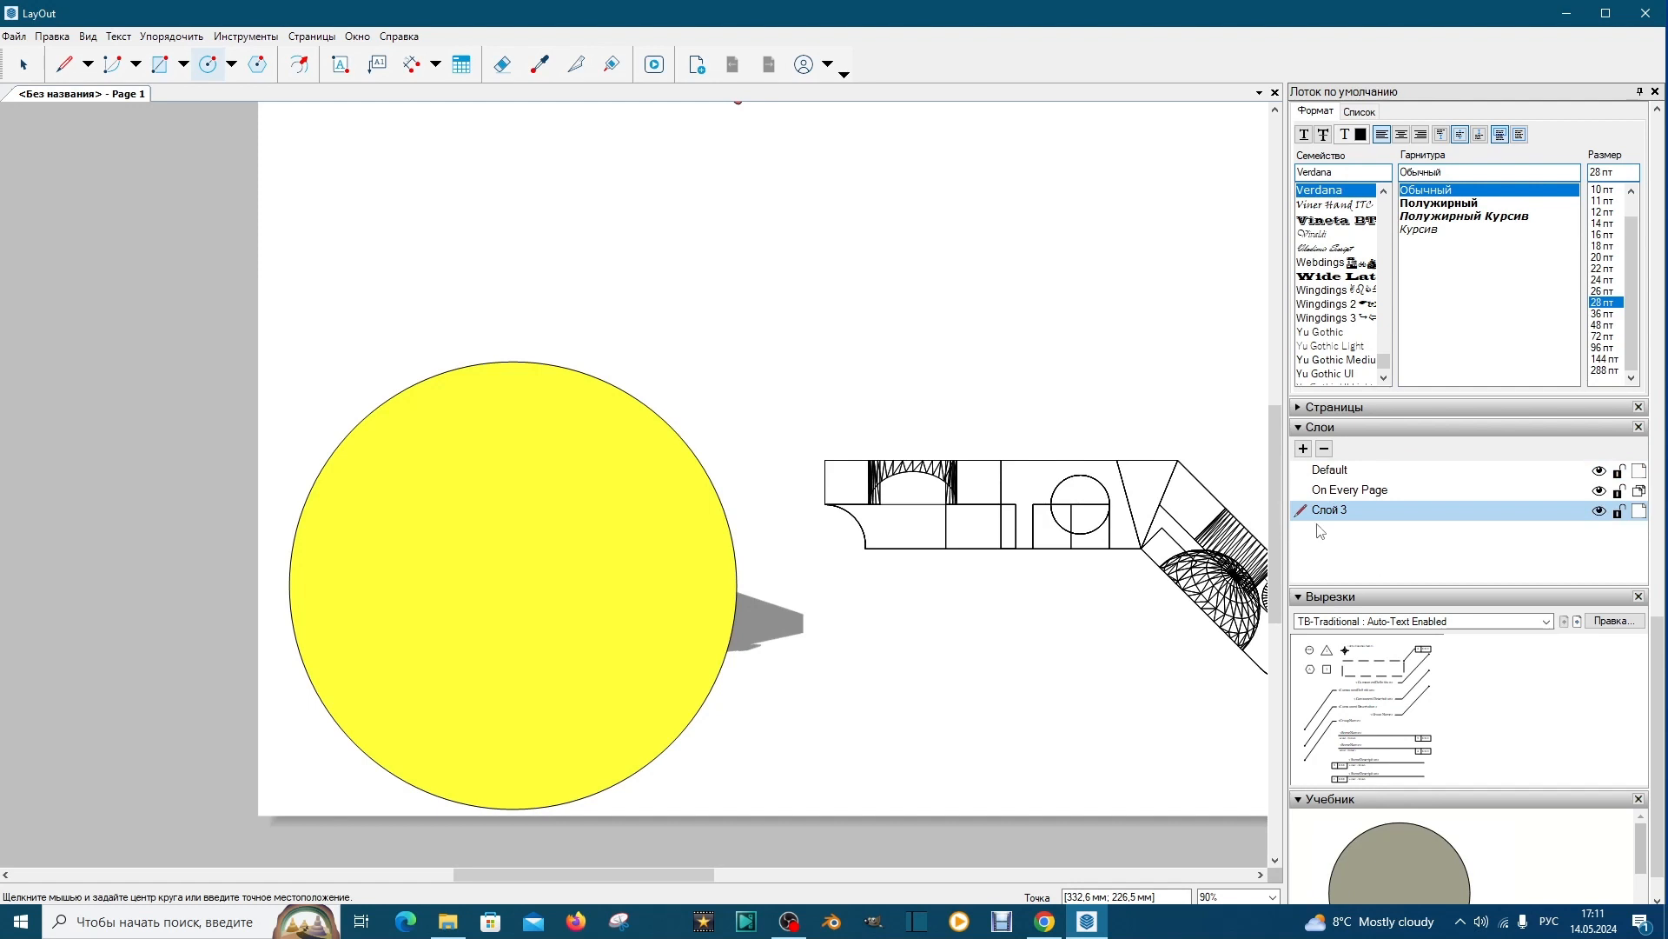
Move the yellow circle to layer Слой 3 and stretch it rightward into an ellipse that reaches behind the end of the house's shadow
click(23, 64)
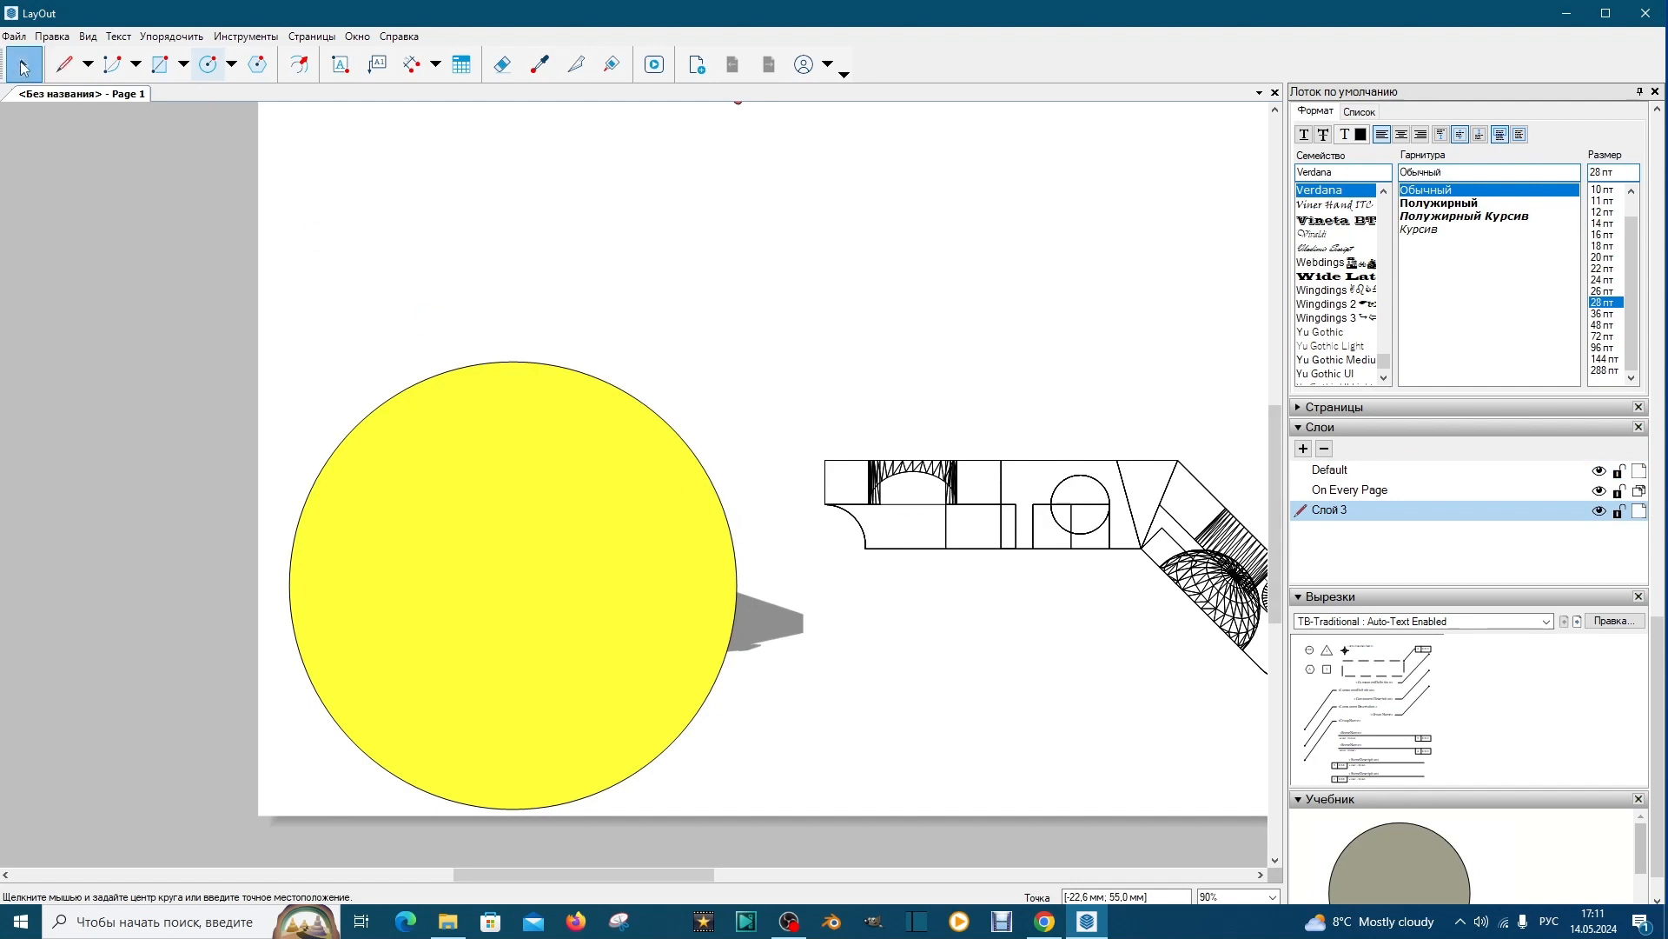
click(614, 406)
right_click(616, 408)
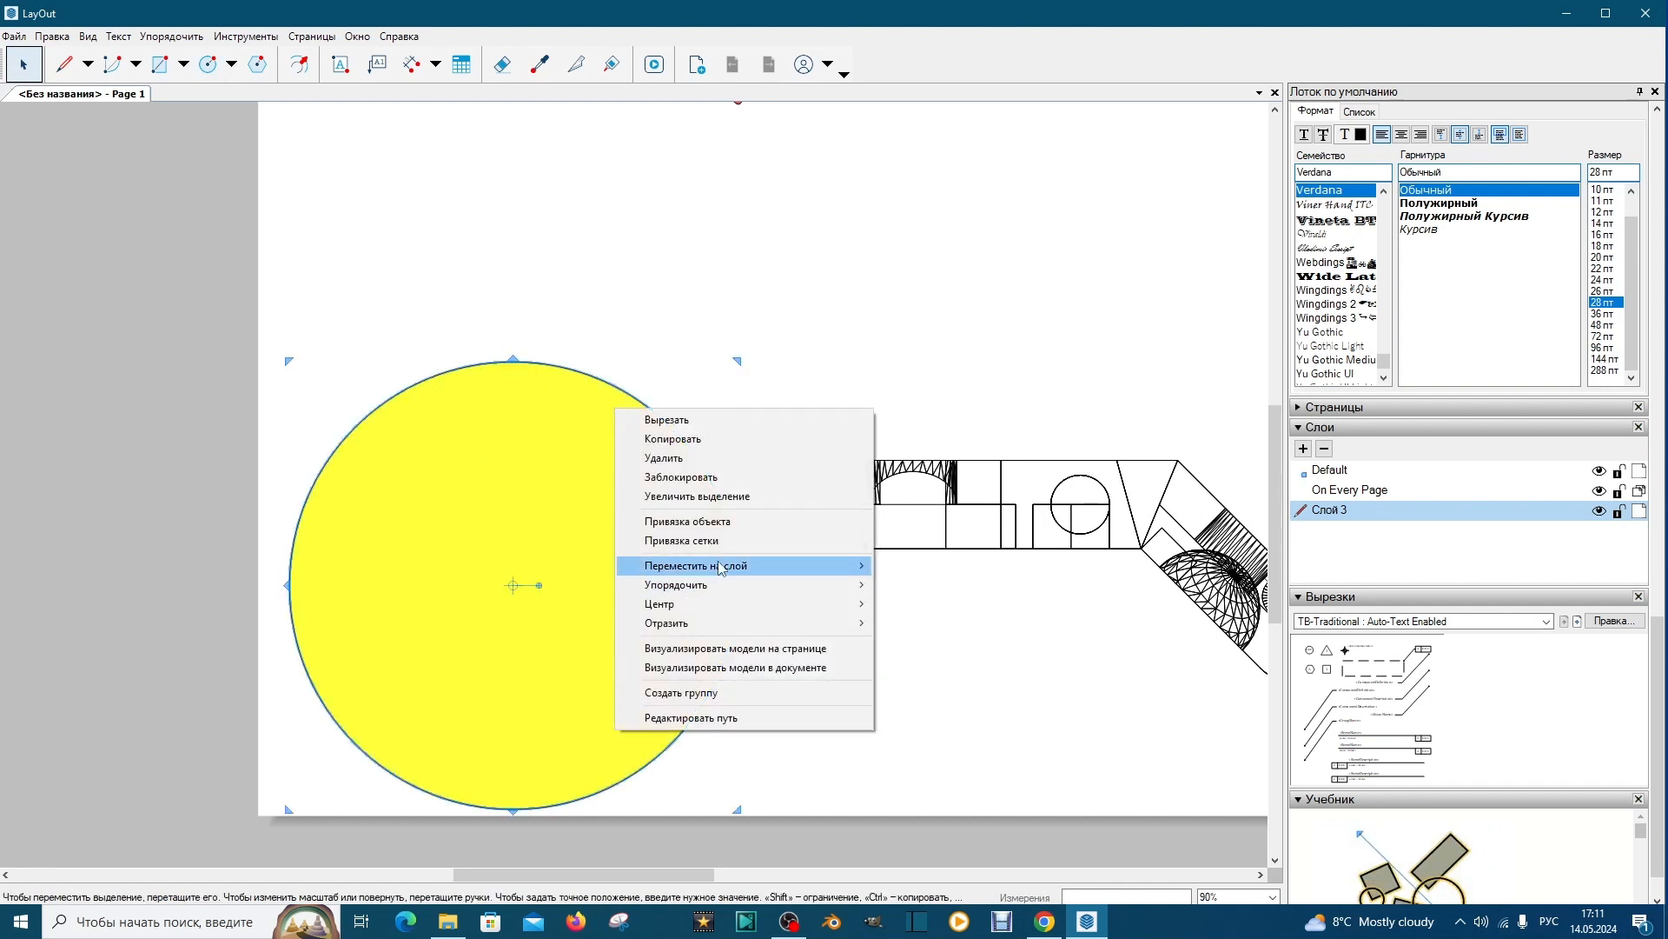
mouse_move(720, 567)
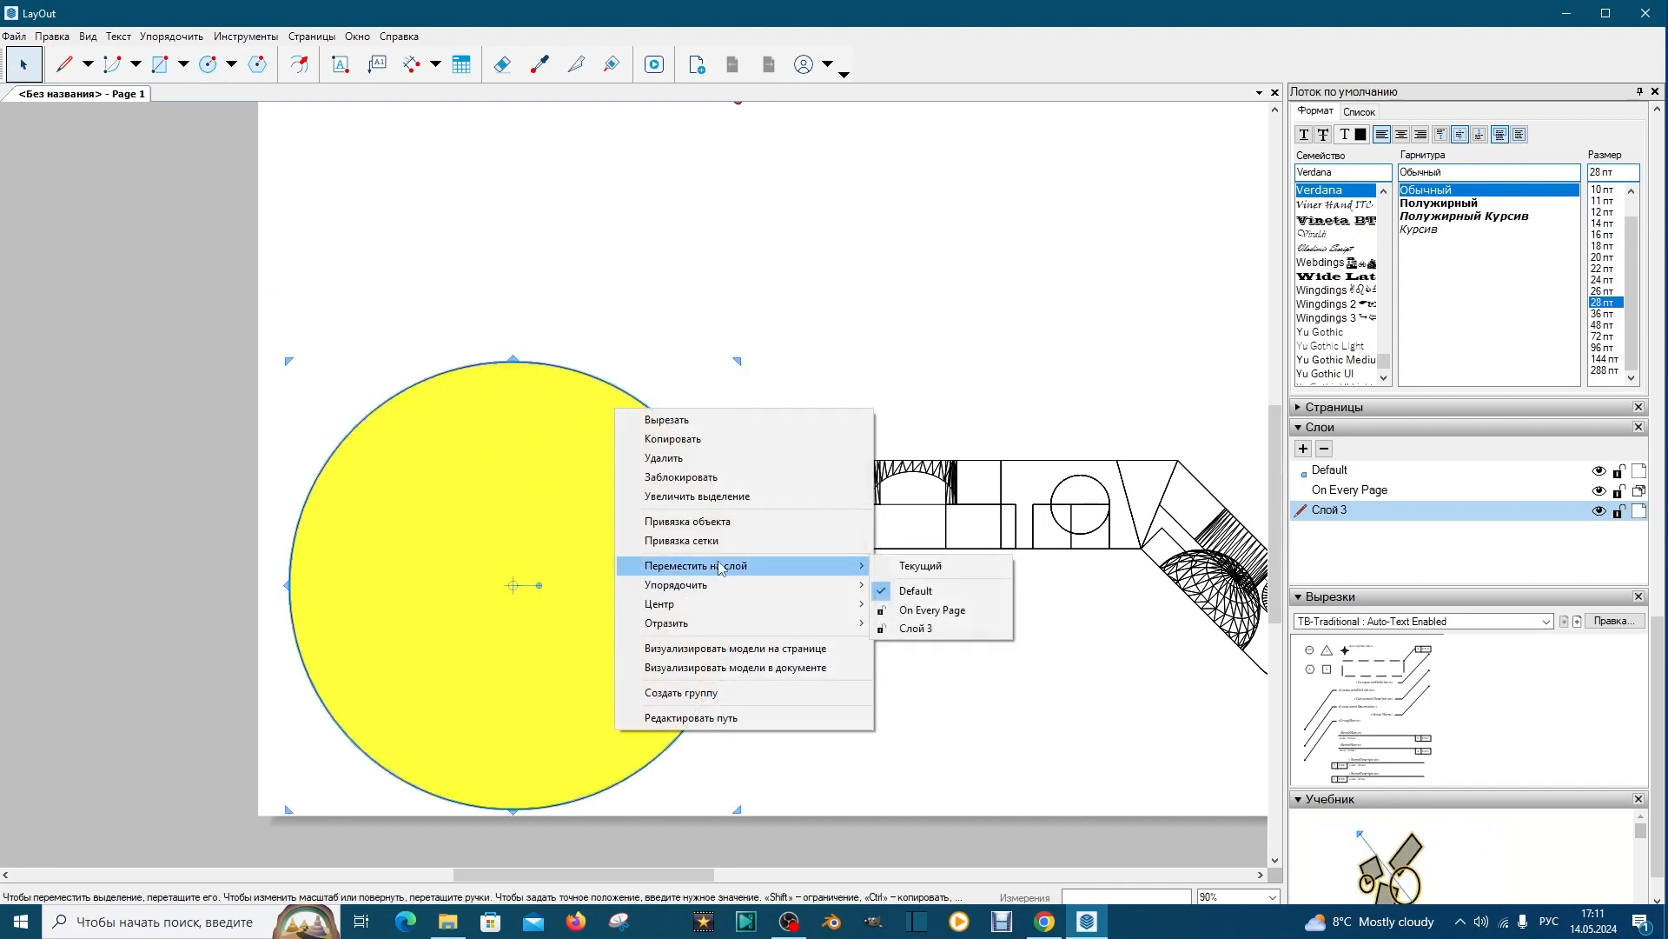
click(943, 630)
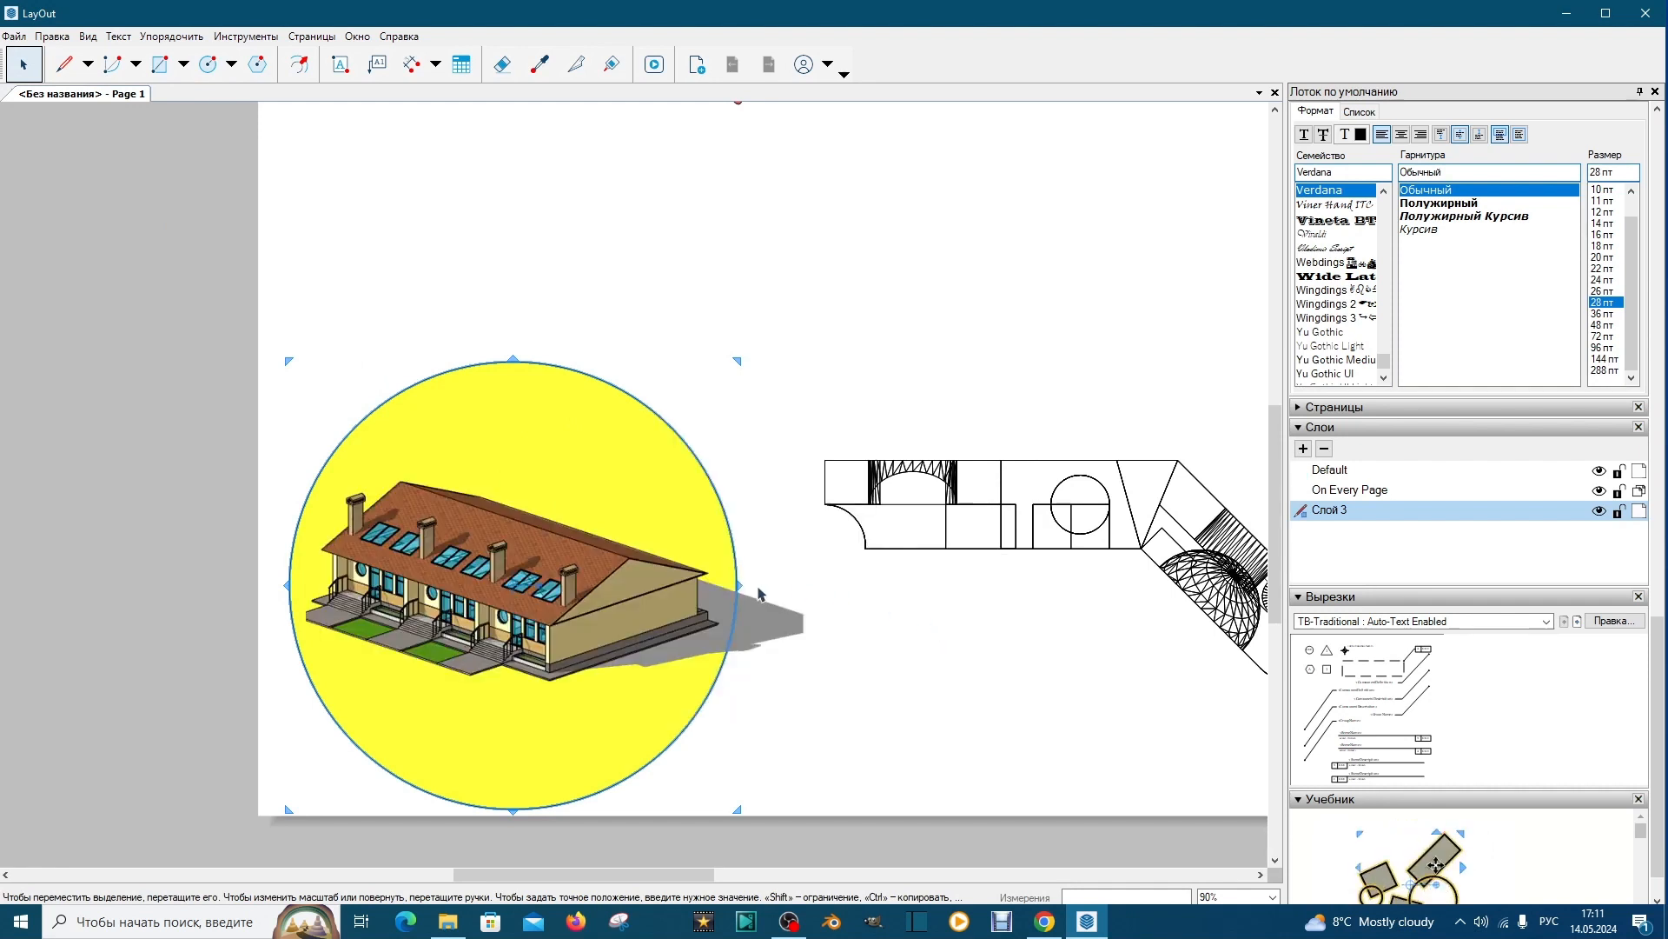
drag(739, 585, 808, 588)
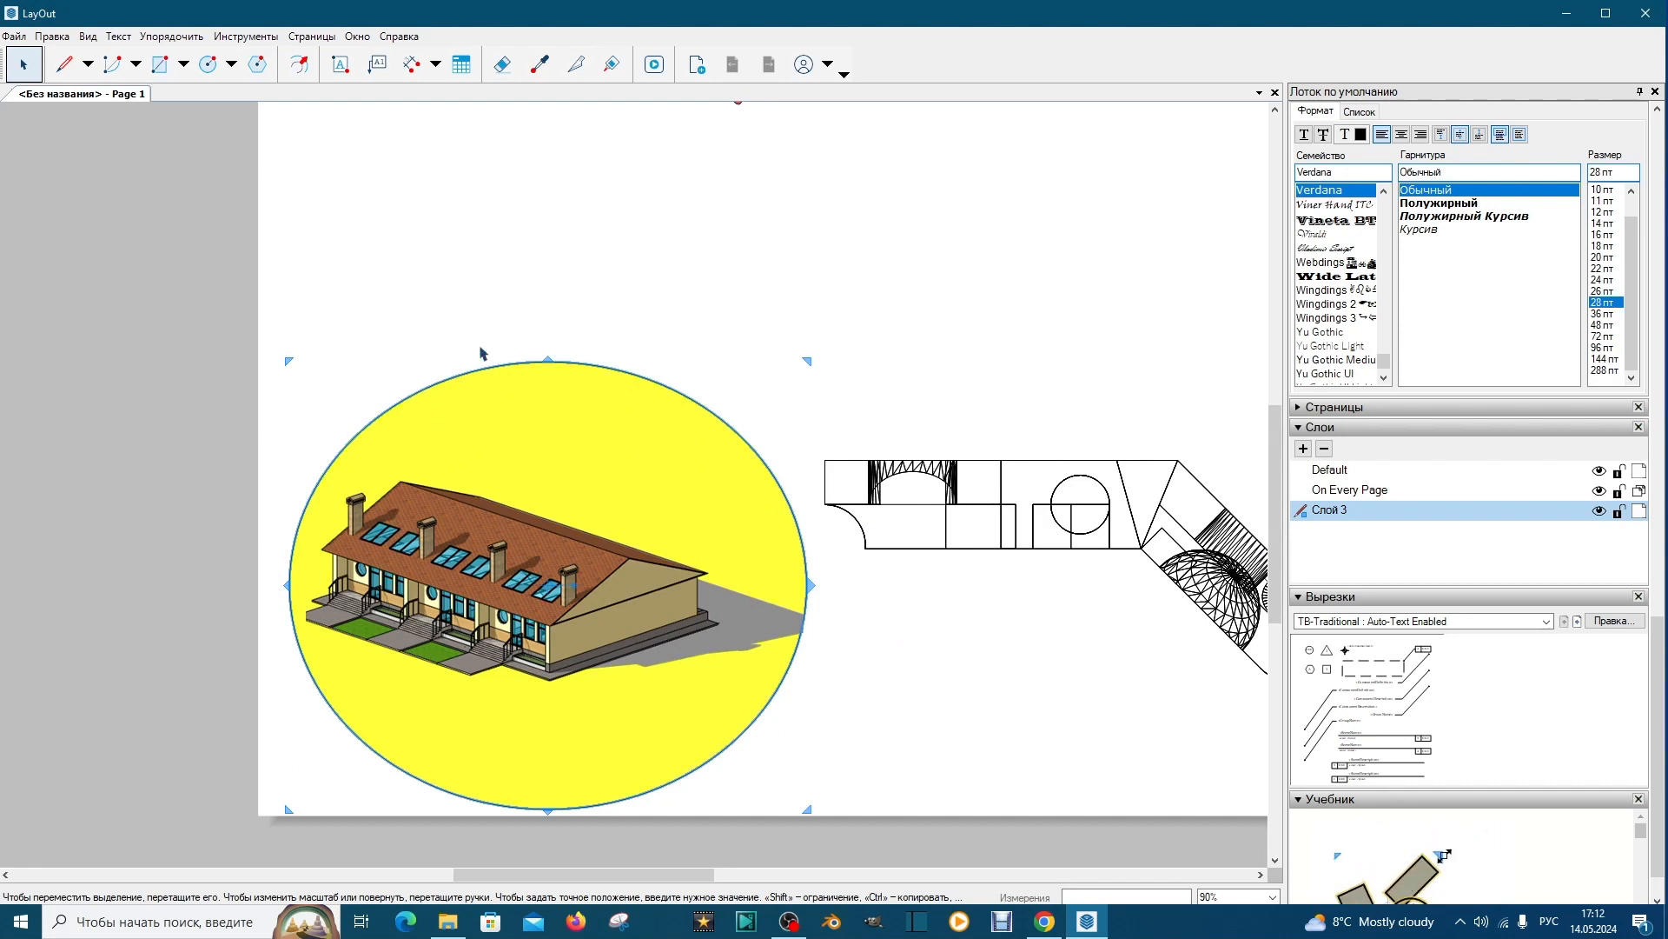
click(27, 72)
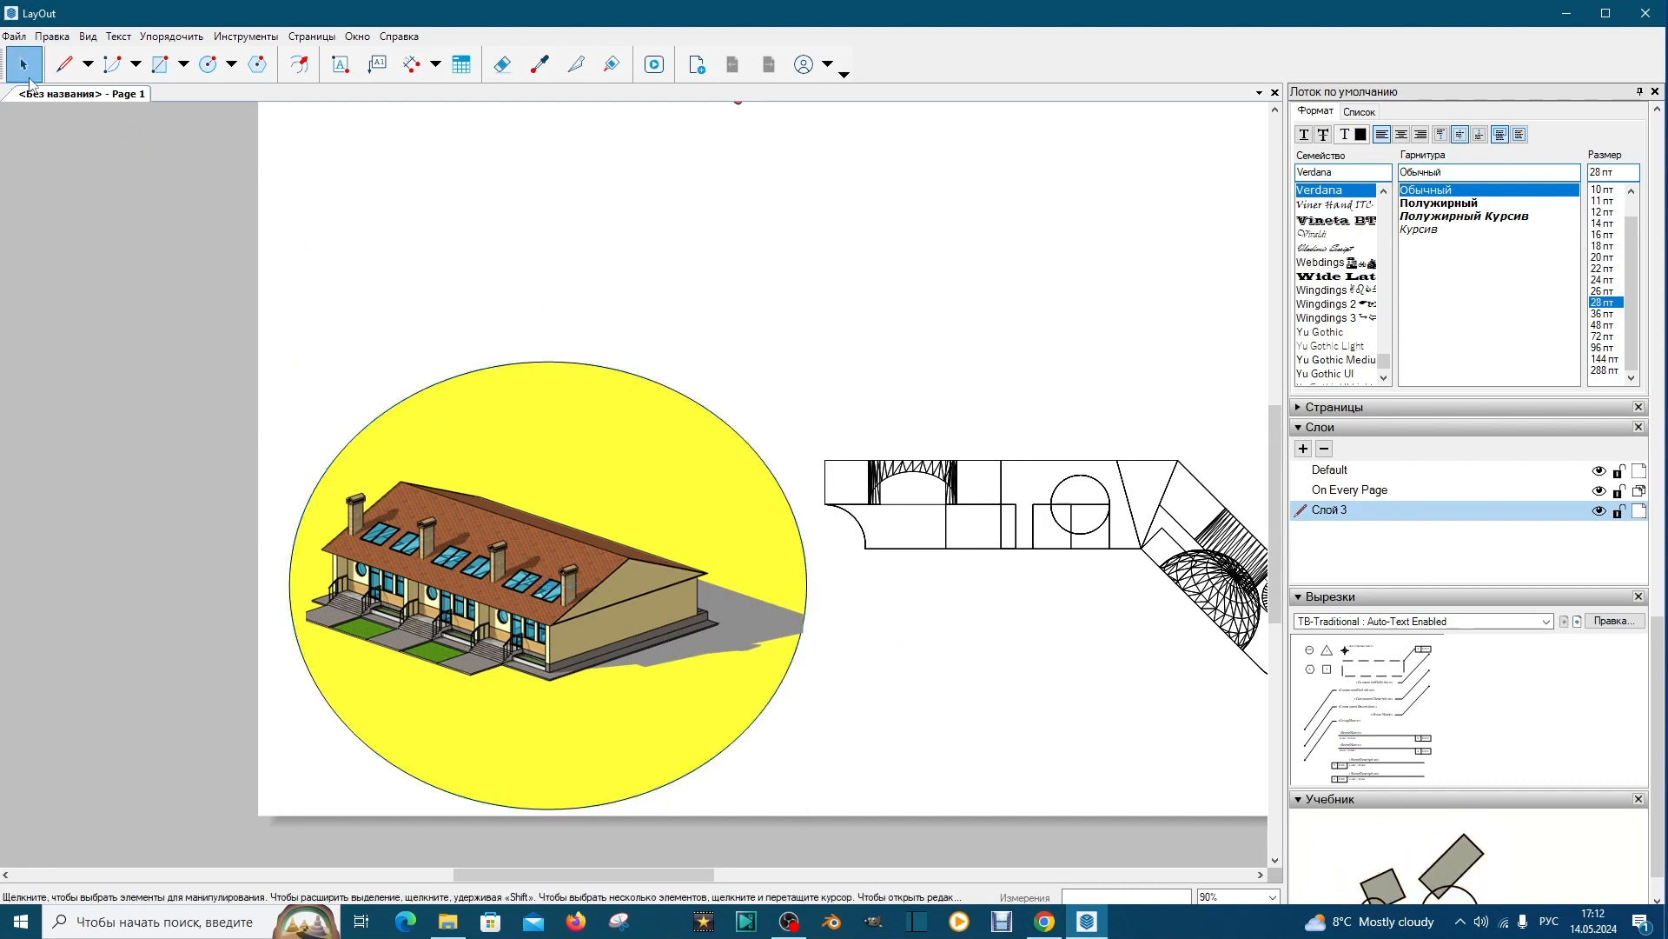
Set the scale of the line drawing beside the house to 1 мм к 5 мм (1:5) and deselect it
scroll(175, 636, down, 2)
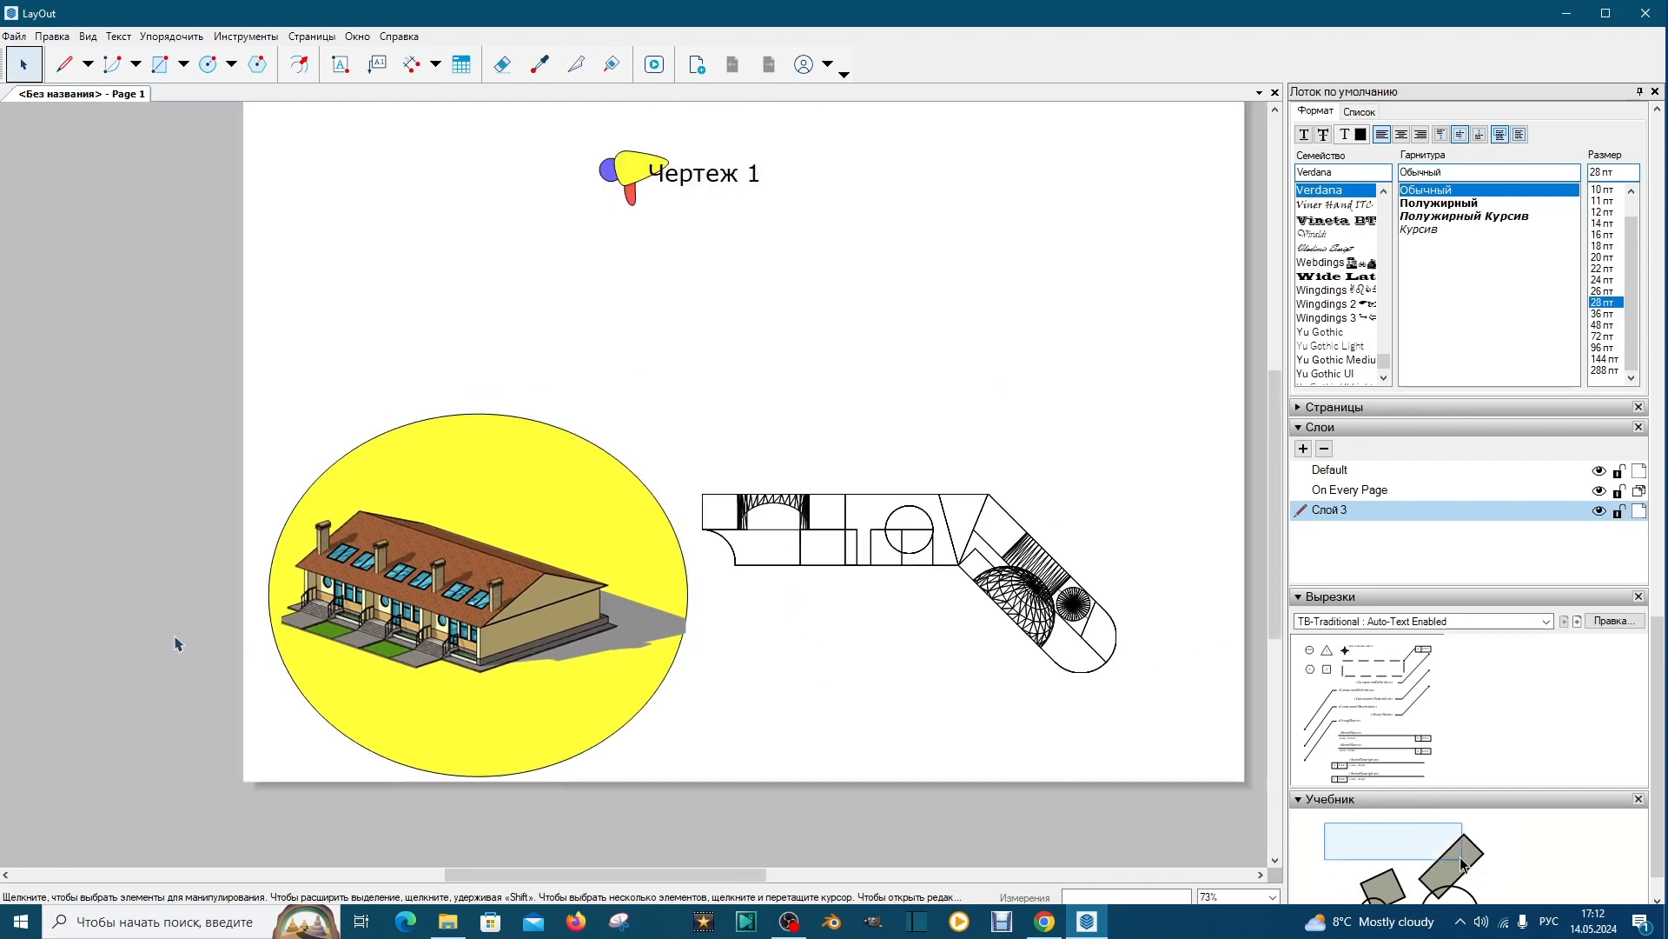
scroll(1135, 629, up, 2)
scroll(1060, 560, up, 1)
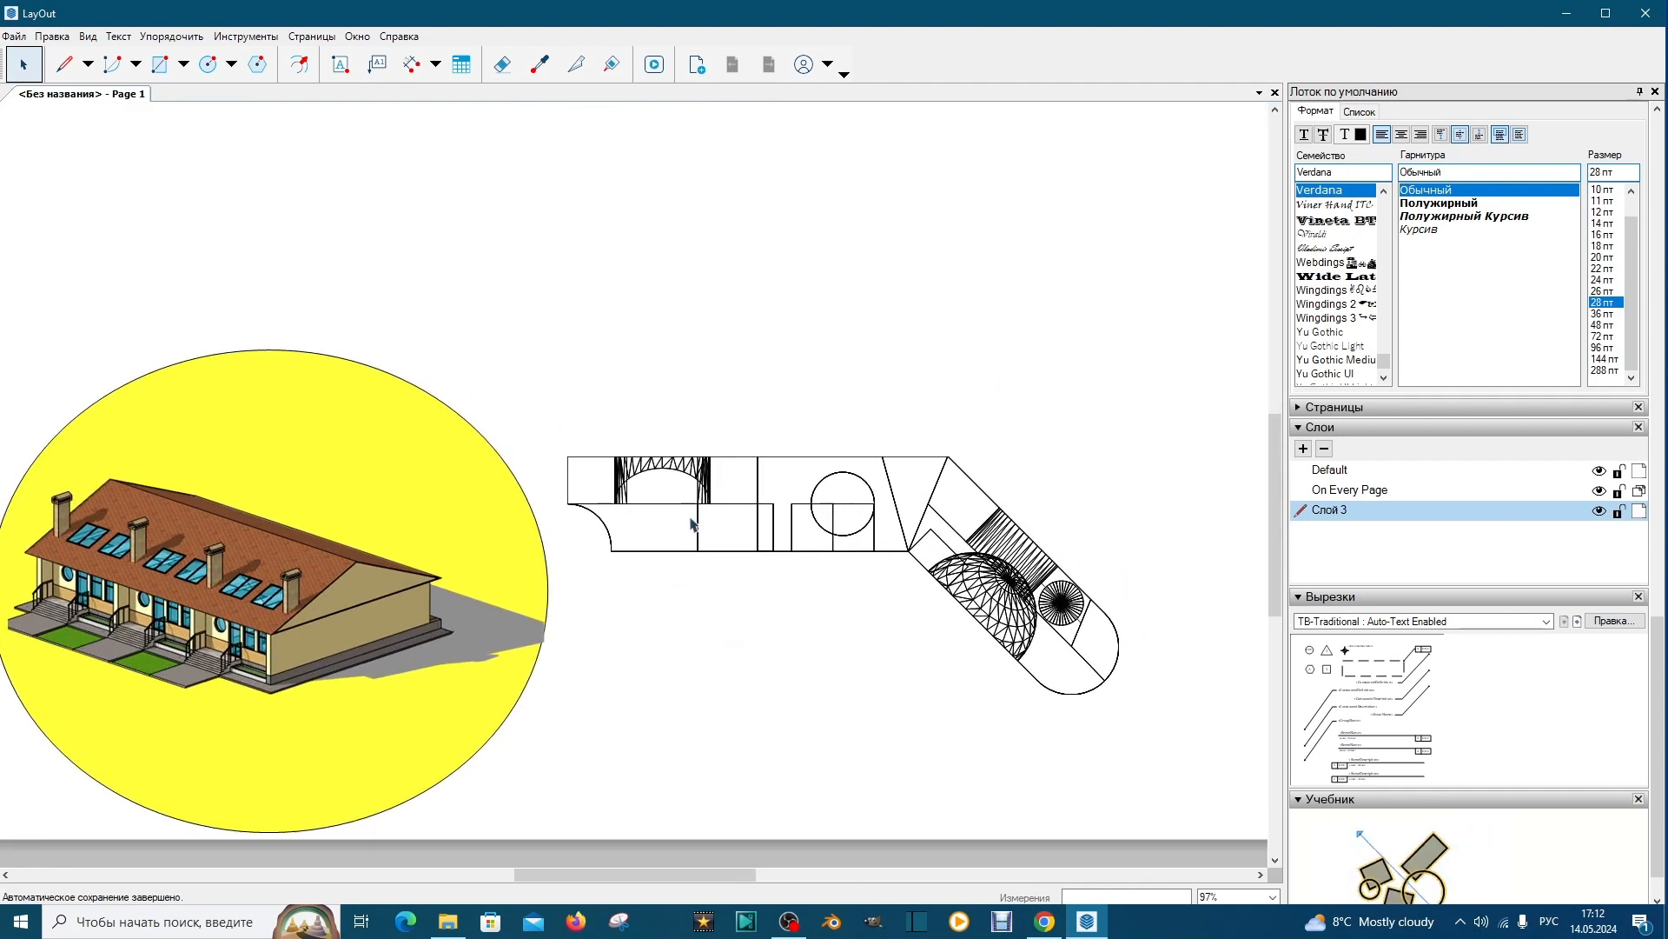
click(638, 543)
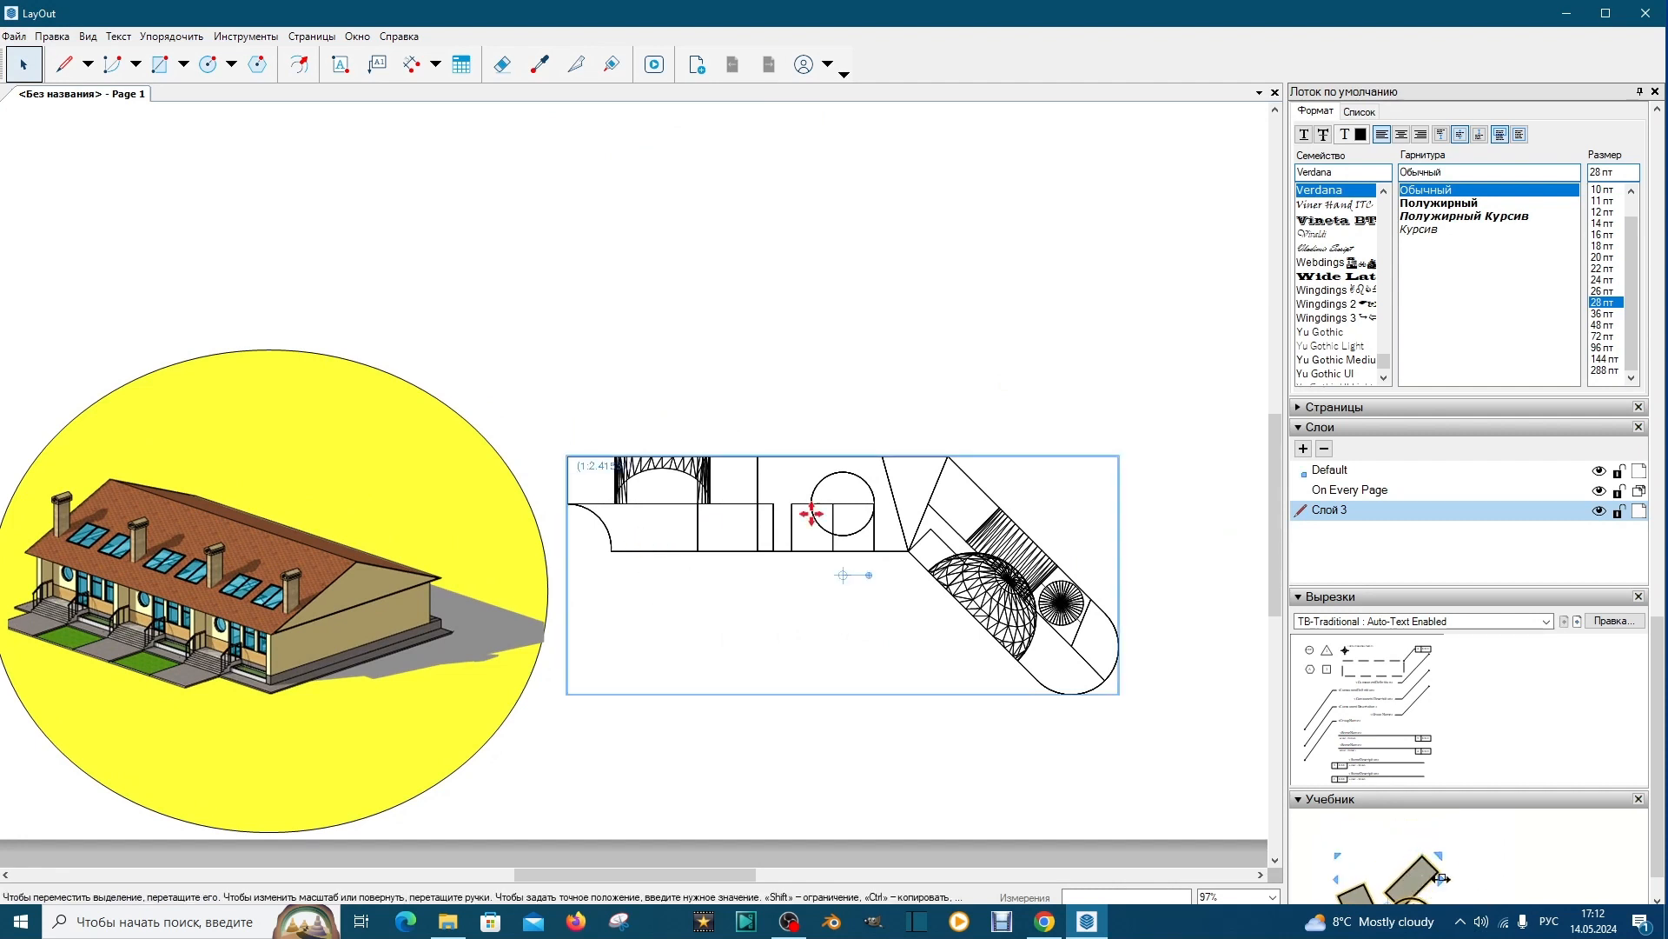
drag(1662, 721, 1642, 517)
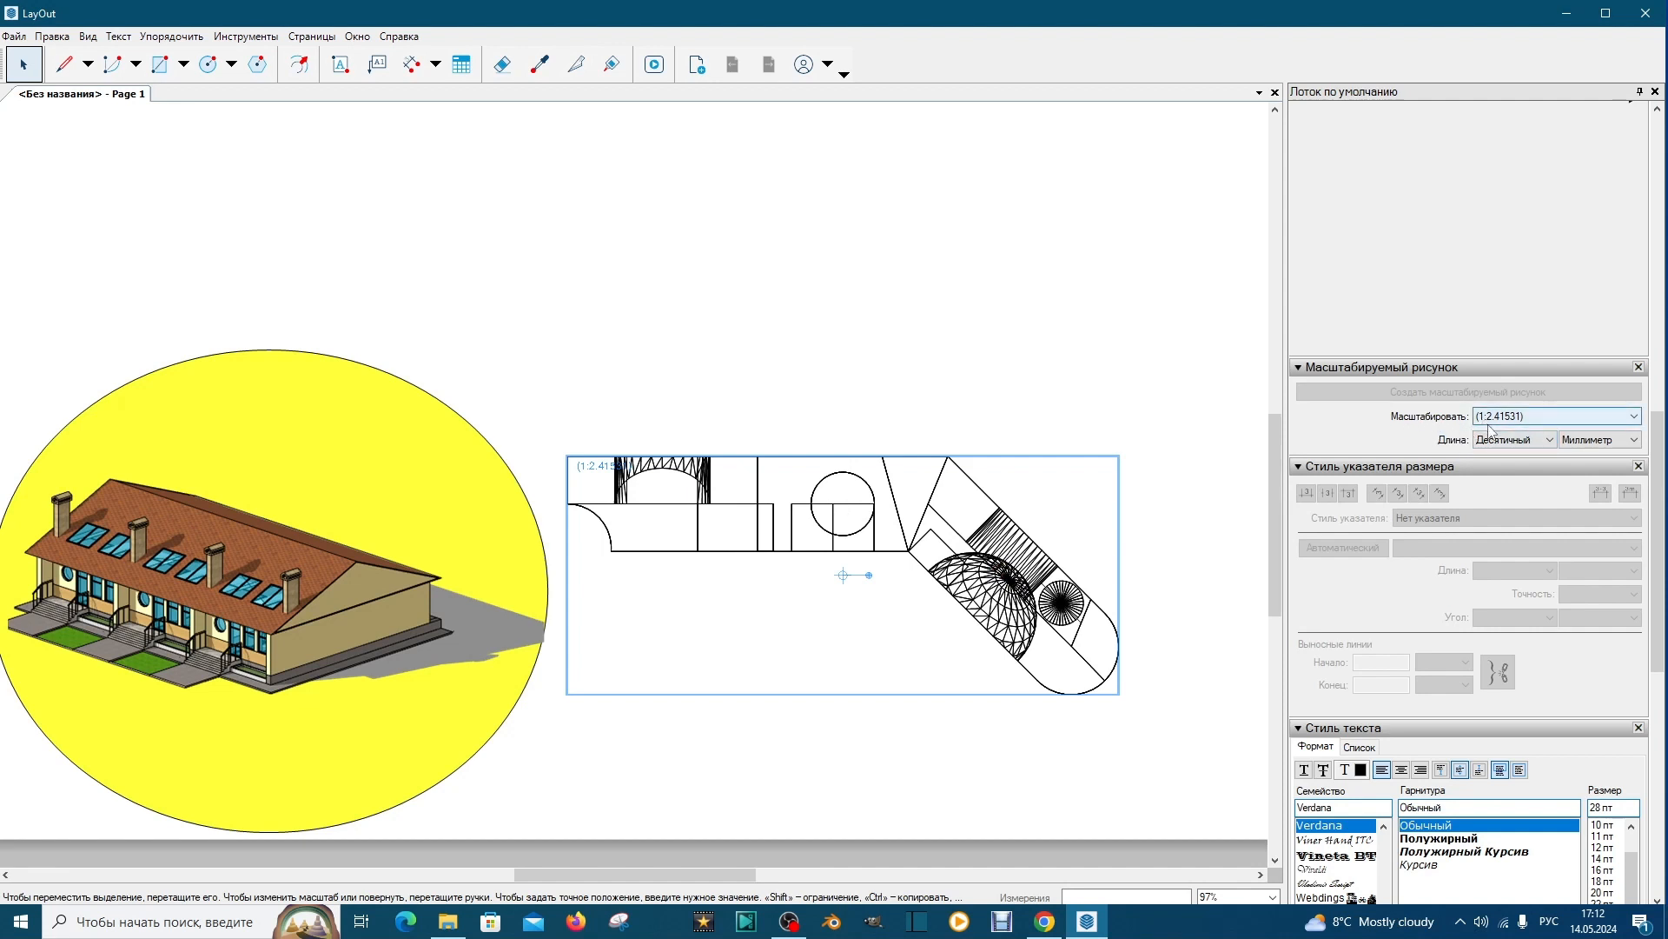
click(1634, 418)
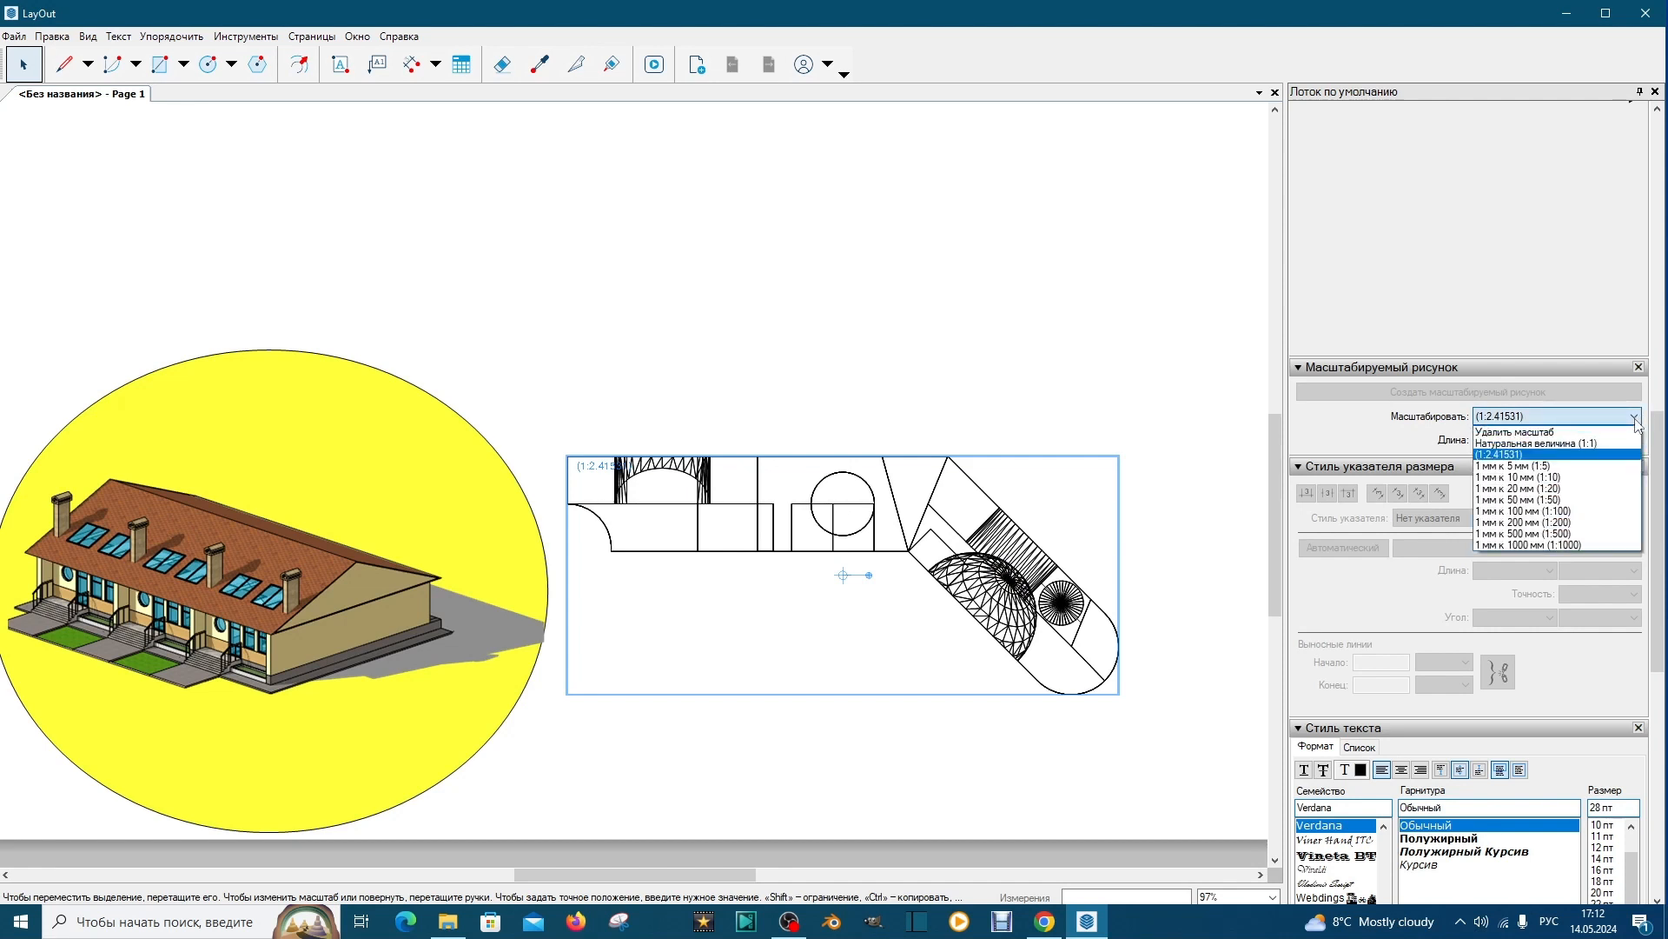
click(1524, 467)
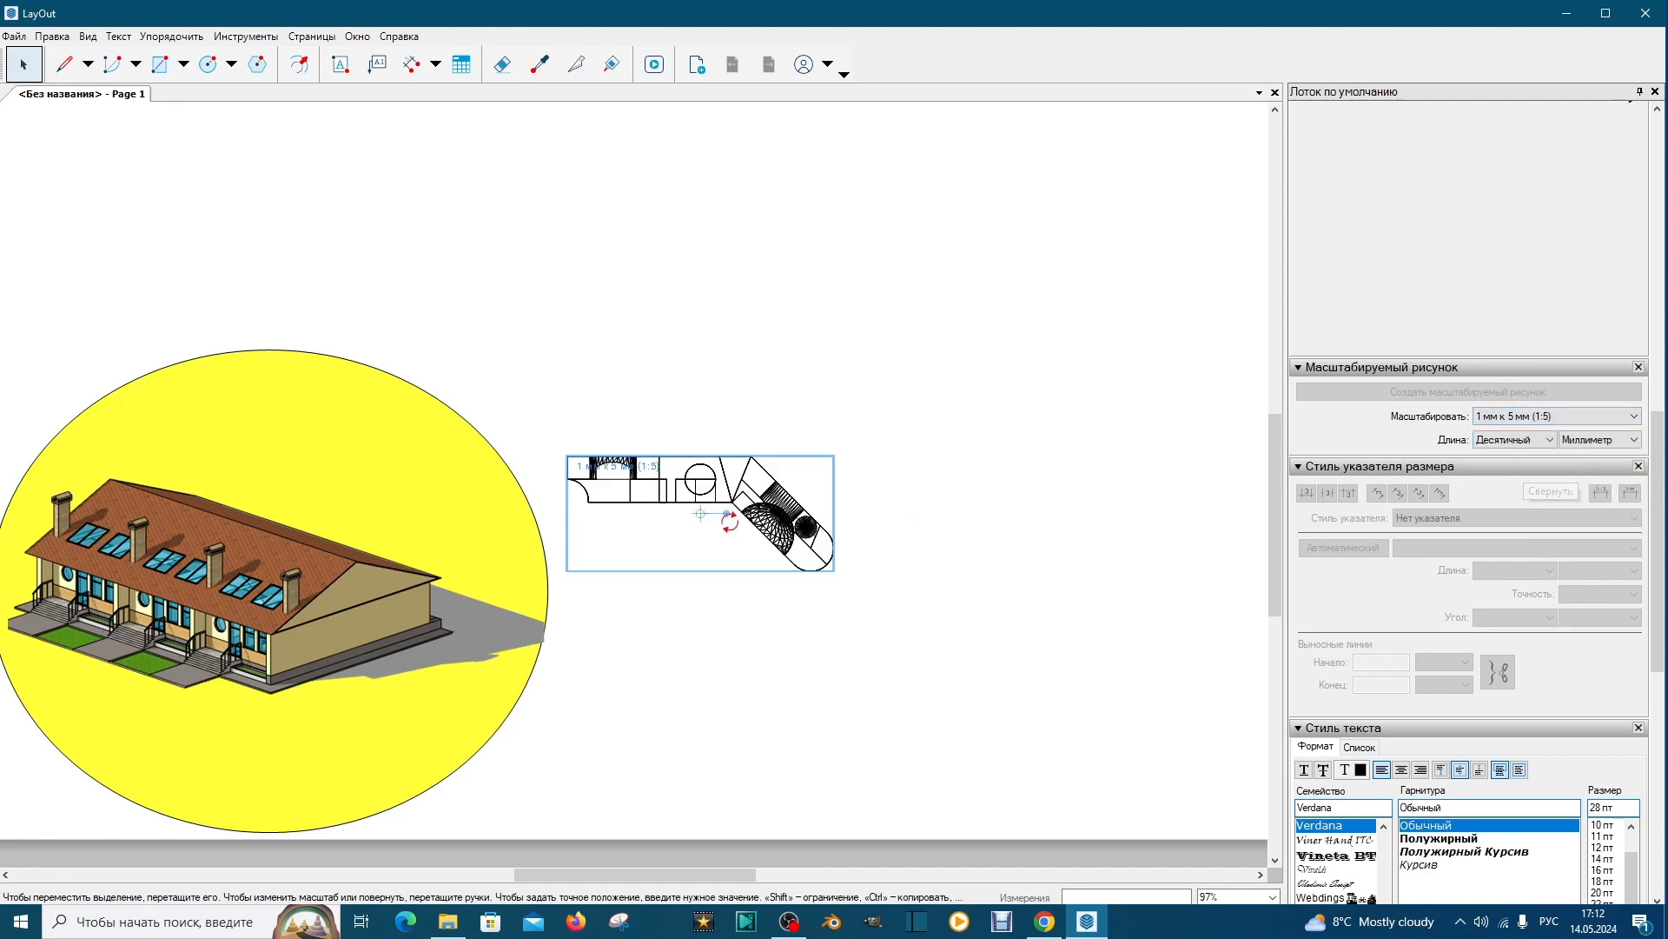
click(768, 606)
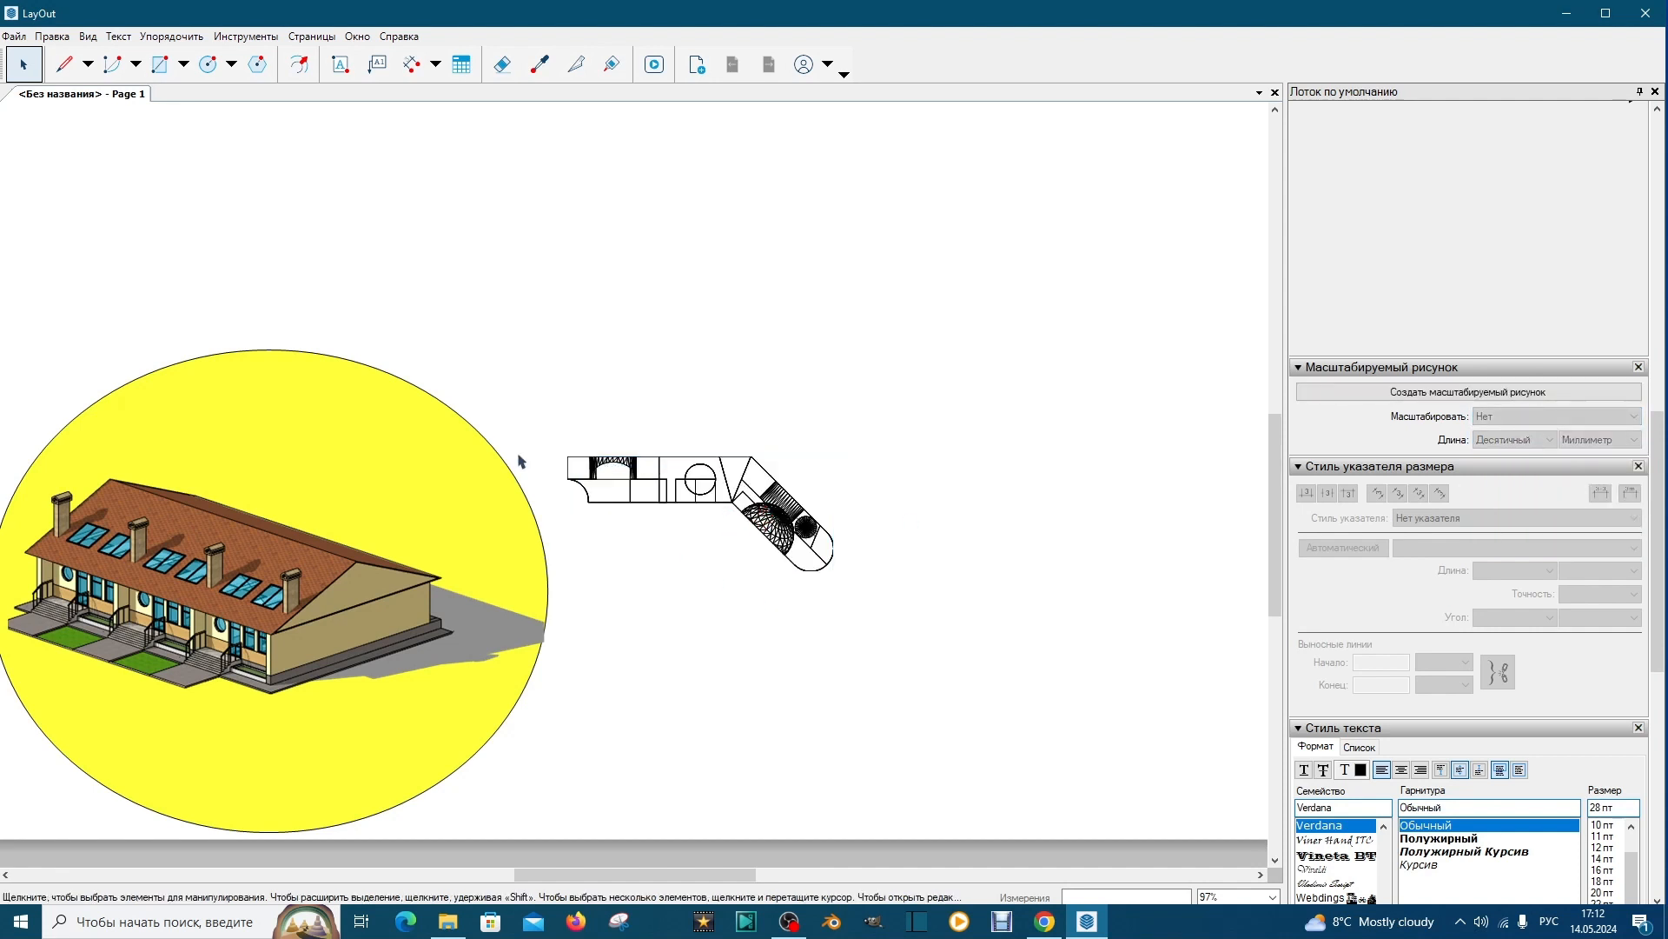
scroll(875, 577, down, 3)
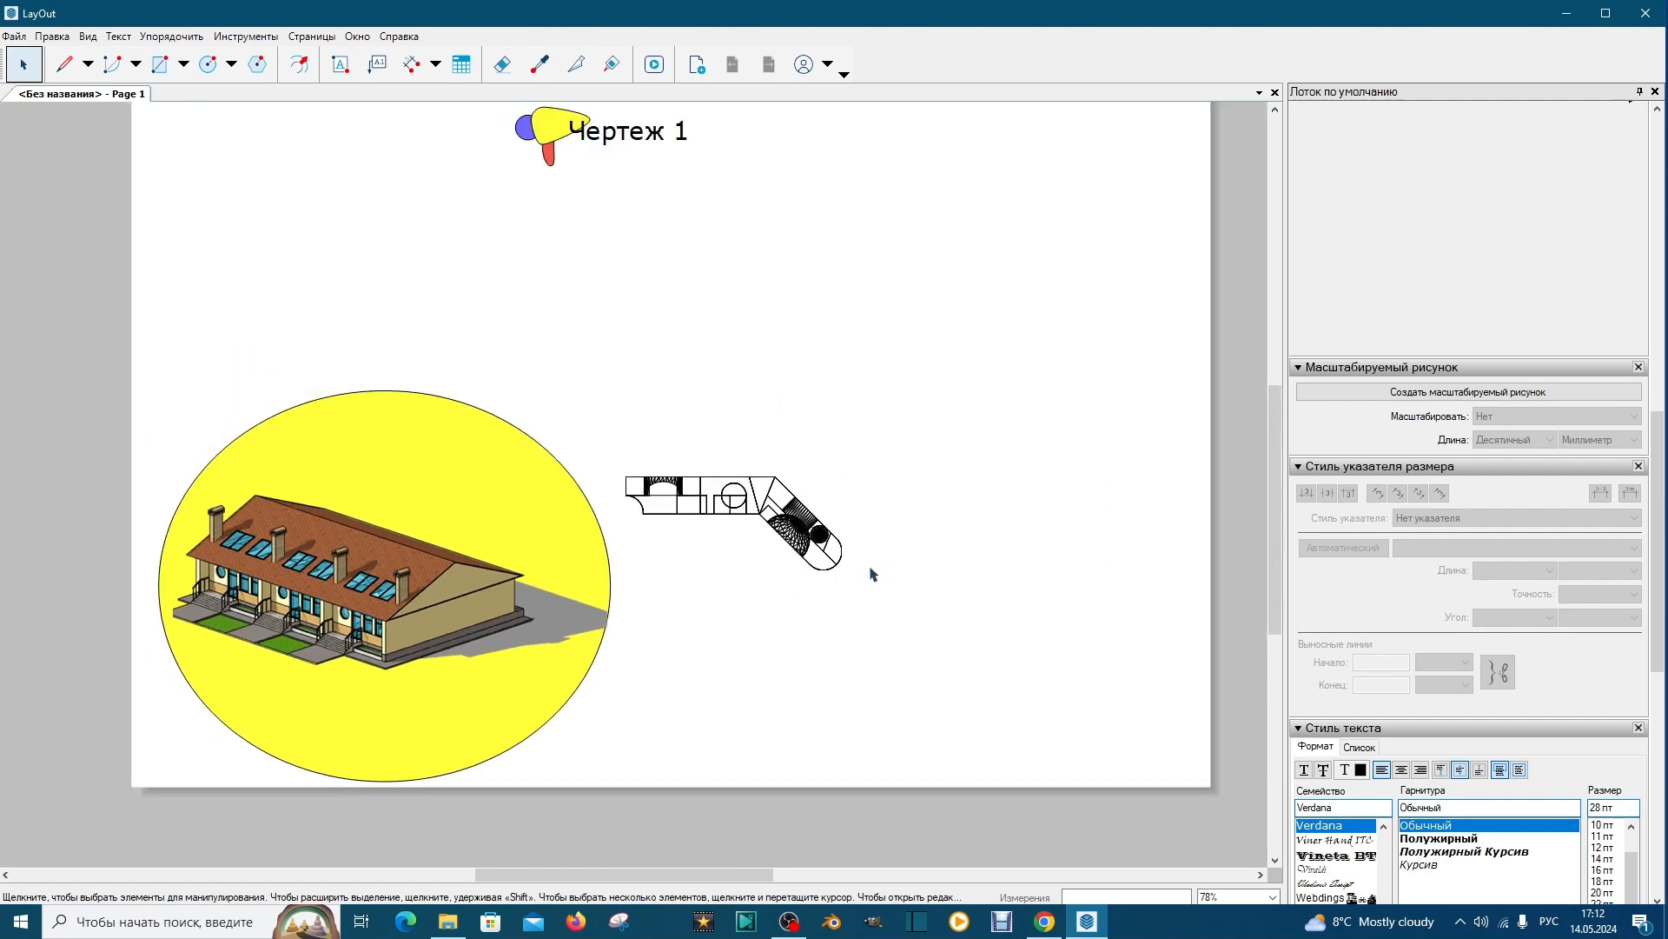
scroll(822, 569, down, 1)
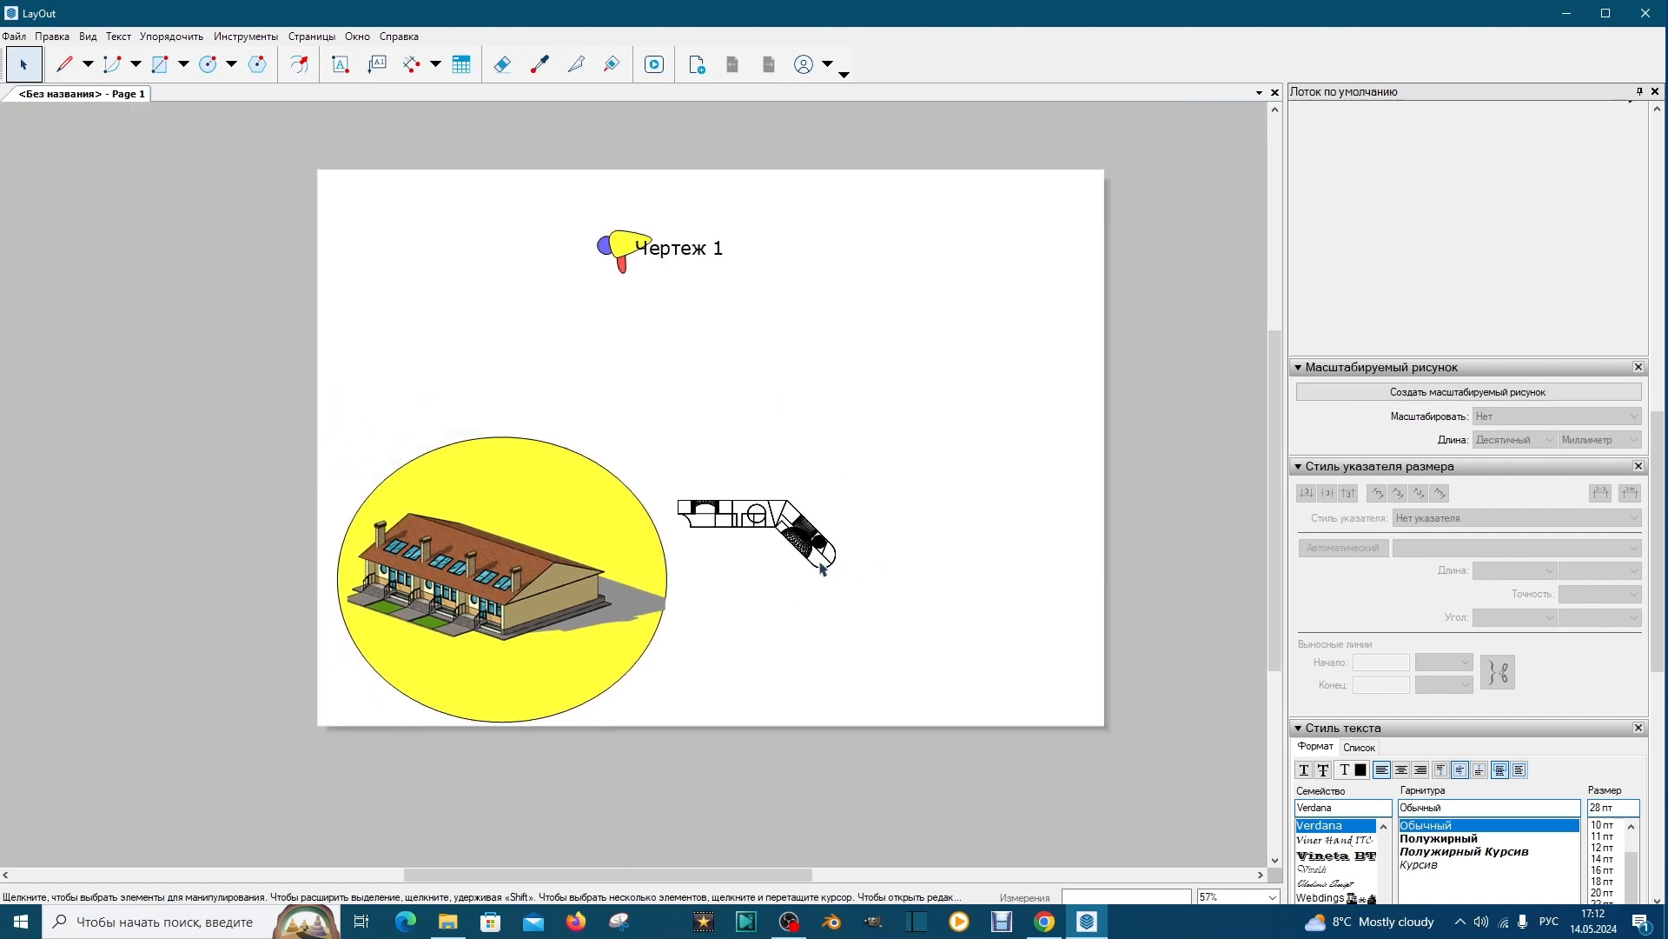